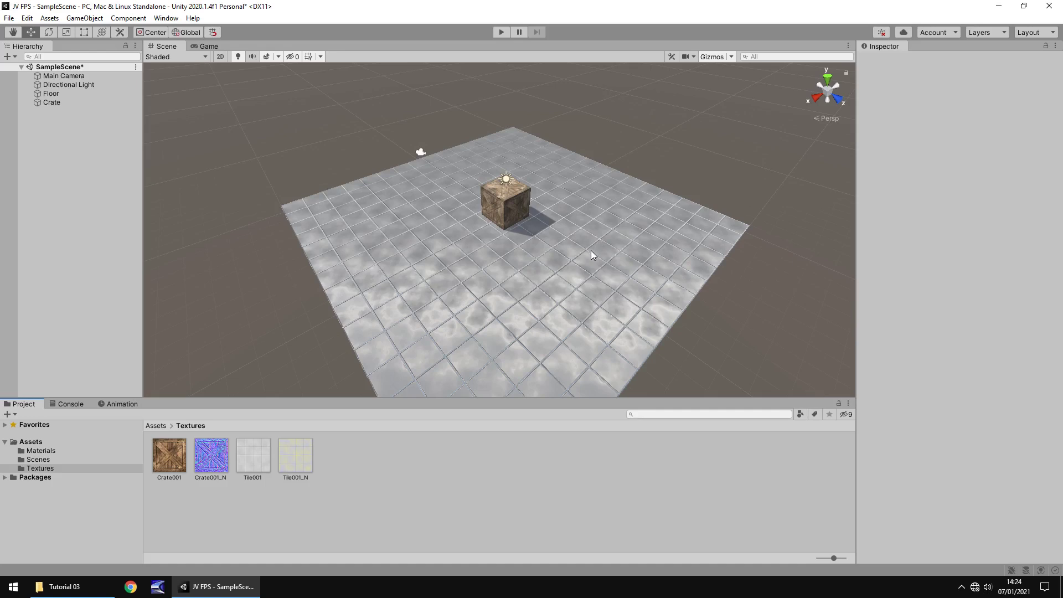
Import the BrickWall001, Dirt001 and Rock001 textures from the Tutorial 03 folder into the project's Textures folder
{"action": "middle_click_drag", "start_coordinate": [588, 241], "coordinate": [559, 195]}
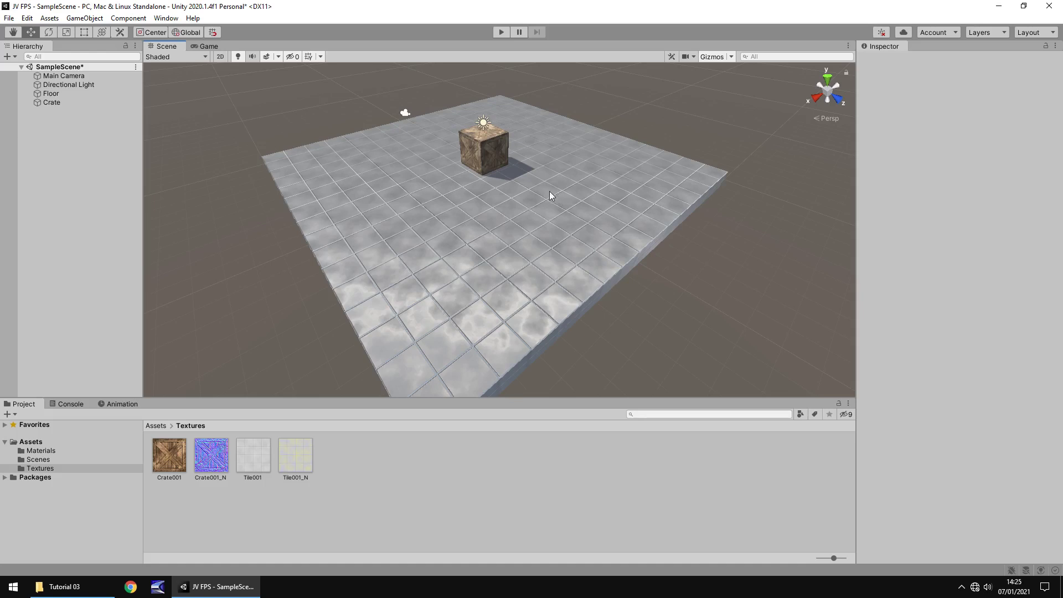
{"action": "left_click", "coordinate": [83, 586]}
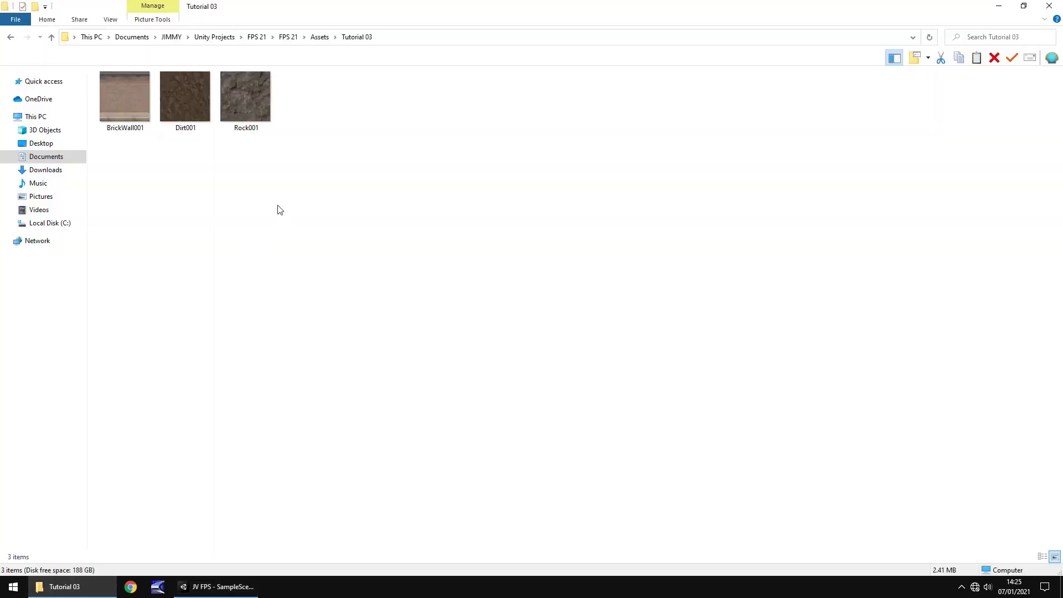
{"action": "left_click_drag", "start_coordinate": [310, 204], "coordinate": [362, 457]}
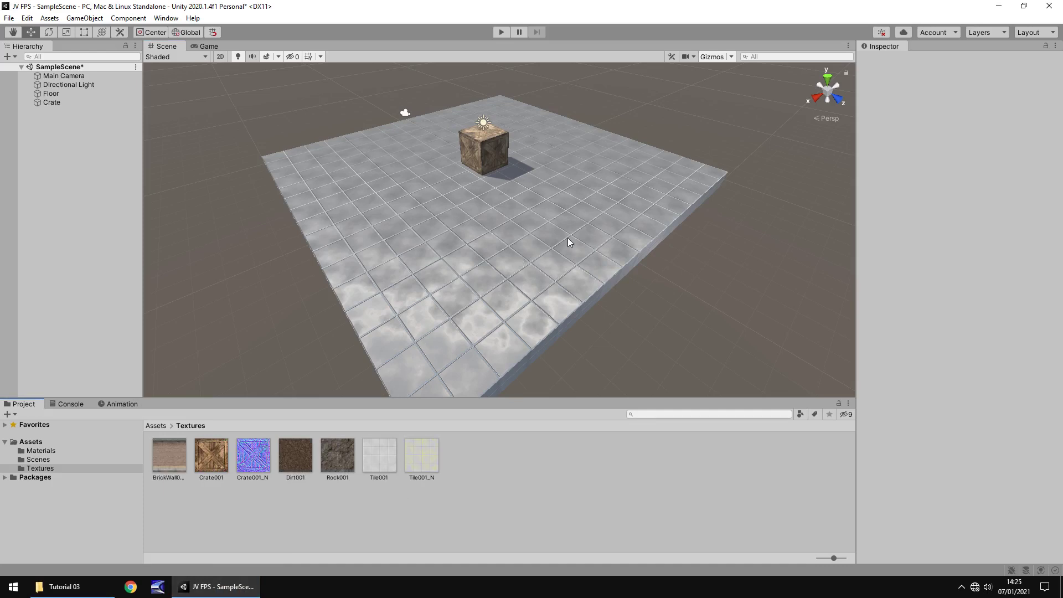
Duplicate the BrickWall001 texture and name the copy BrickWall001_N
{"action": "left_click", "coordinate": [172, 456]}
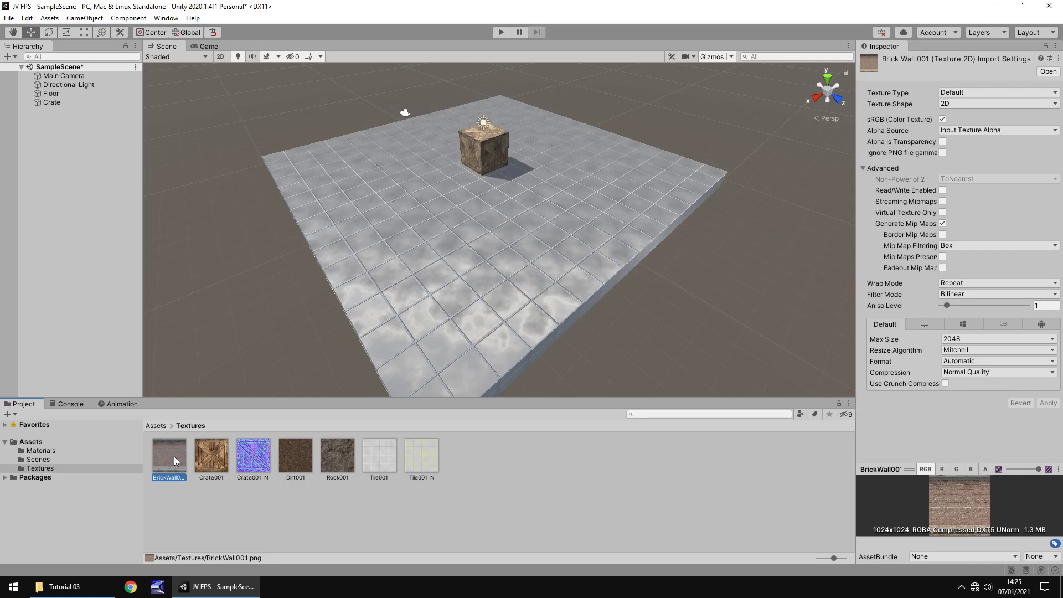
{"action": "key", "text": "ctrl+d"}
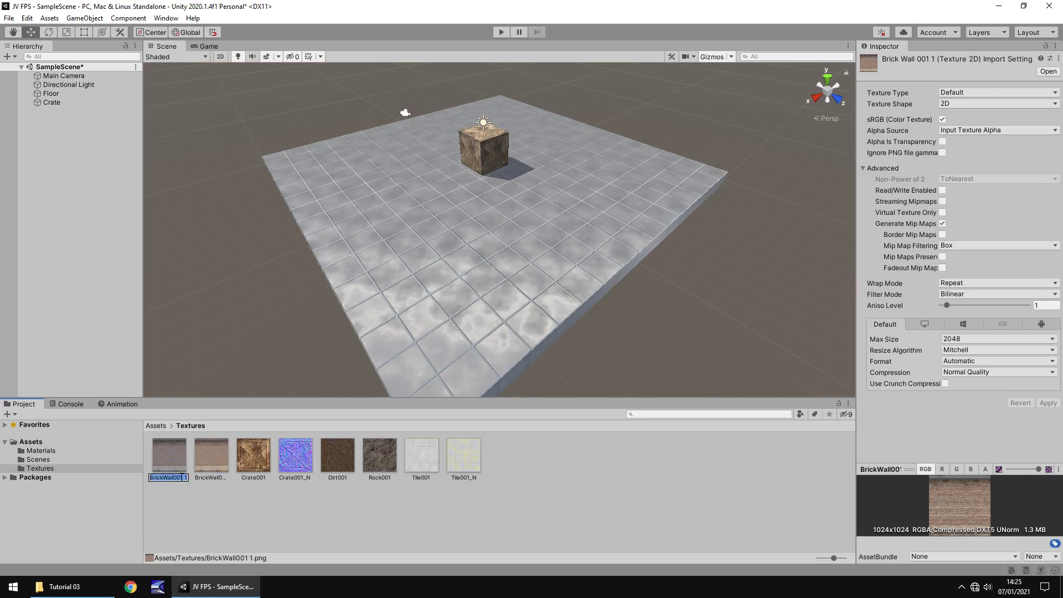
{"action": "left_click", "coordinate": [182, 477]}
{"action": "type", "text": "_N"}
{"action": "key", "text": "Return"}
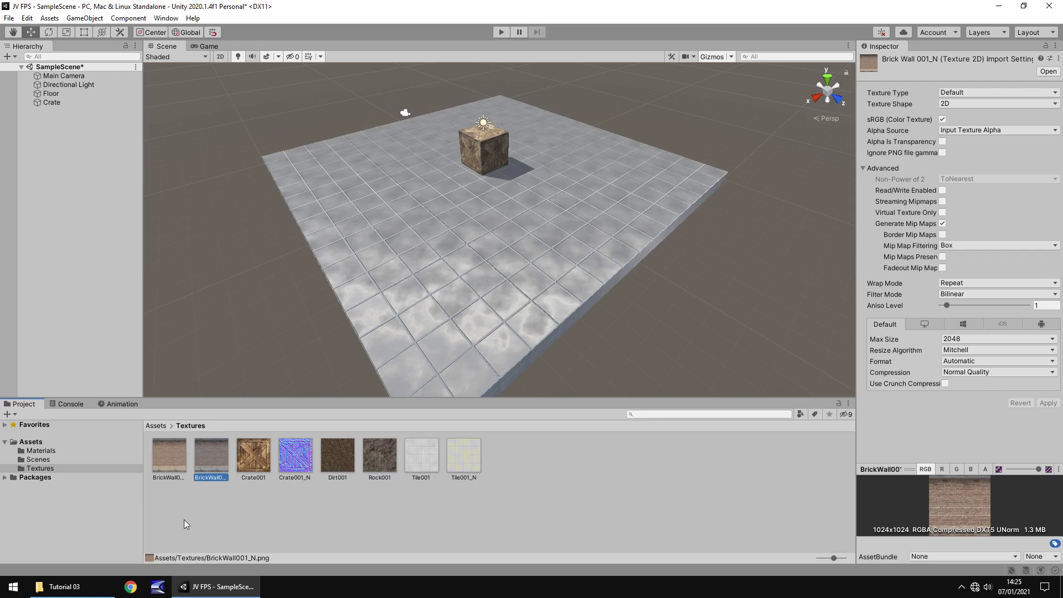
Change the BrickWall001_N texture type to Normal map and apply the import settings
{"action": "left_click", "coordinate": [953, 94]}
{"action": "left_click", "coordinate": [971, 117]}
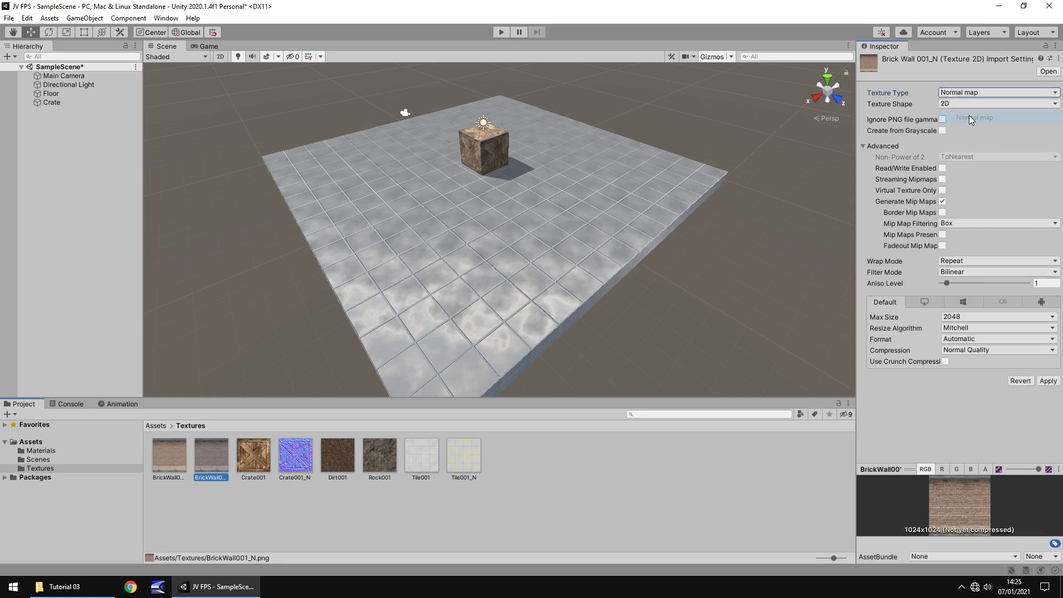
{"action": "left_click", "coordinate": [1046, 380]}
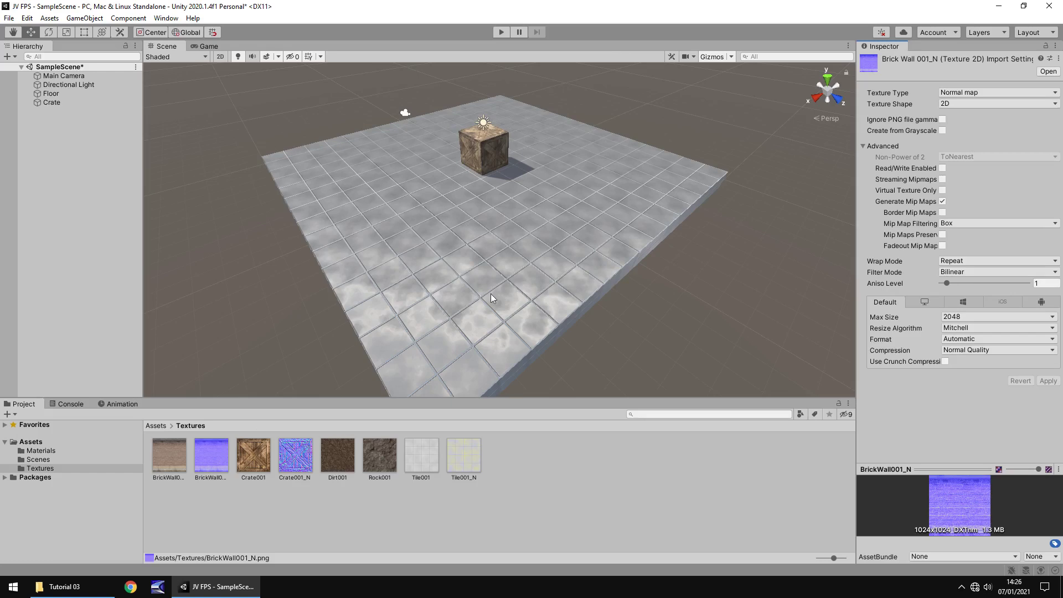
Duplicate the Floor object and rename the copy Wall
{"action": "right_click_drag", "start_coordinate": [652, 147], "coordinate": [546, 100]}
{"action": "middle_click_drag", "start_coordinate": [602, 157], "coordinate": [461, 180]}
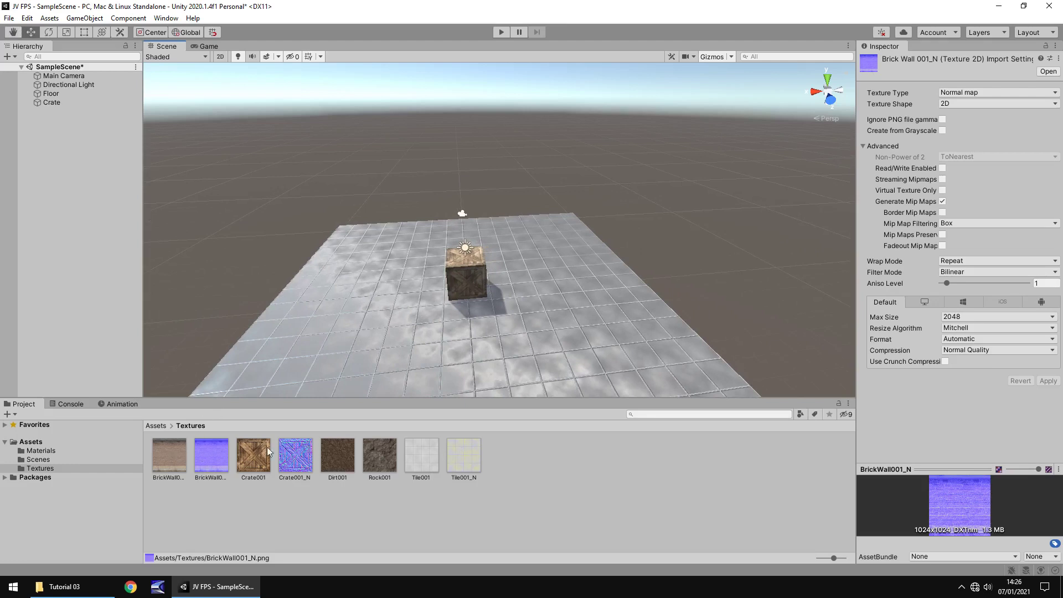
{"action": "left_click", "coordinate": [394, 243]}
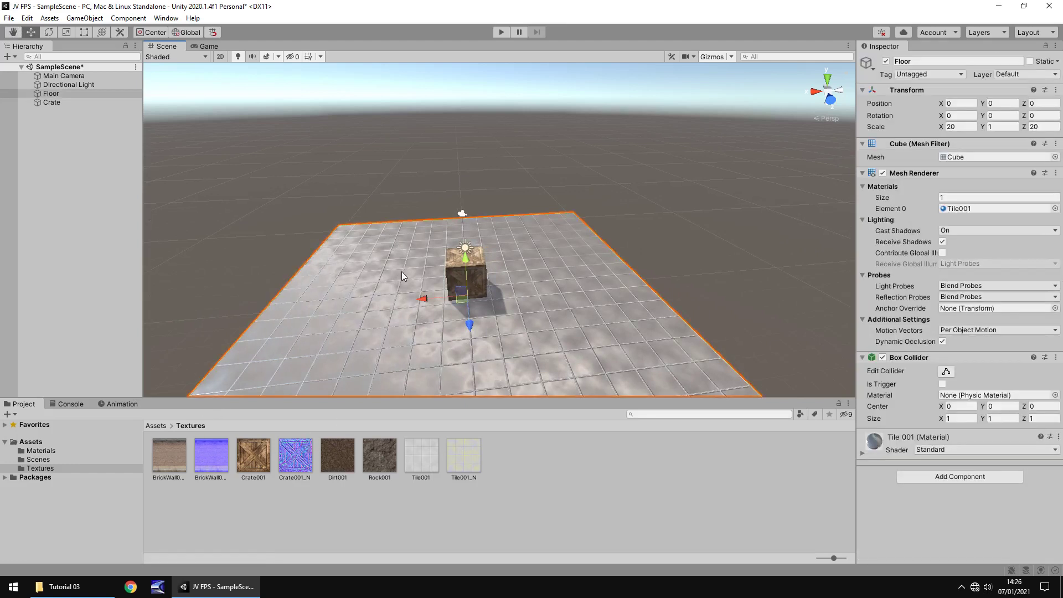
{"action": "key", "text": "ctrl+d"}
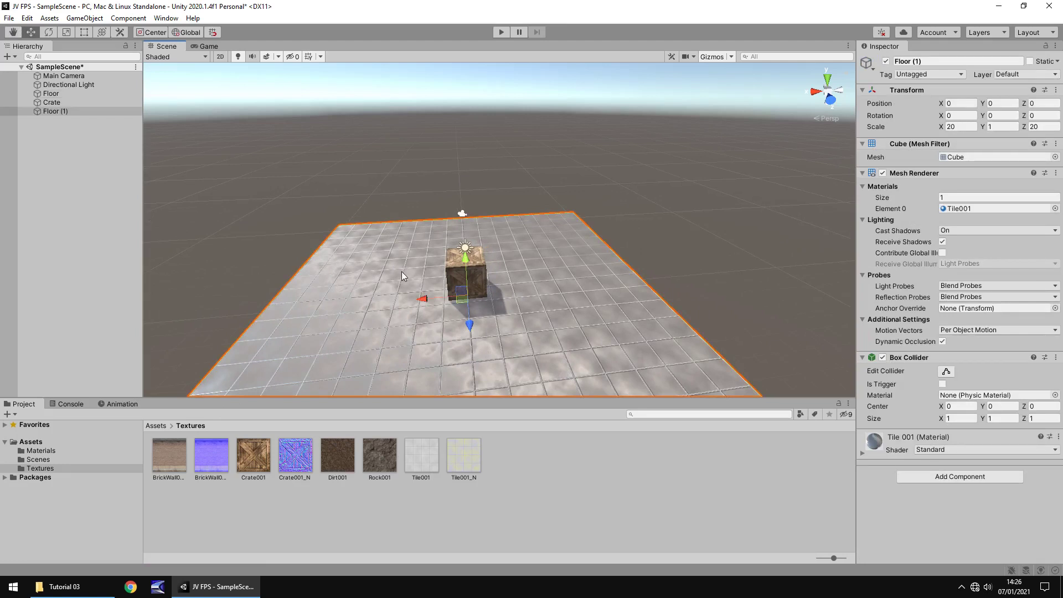
{"action": "left_click", "coordinate": [56, 113]}
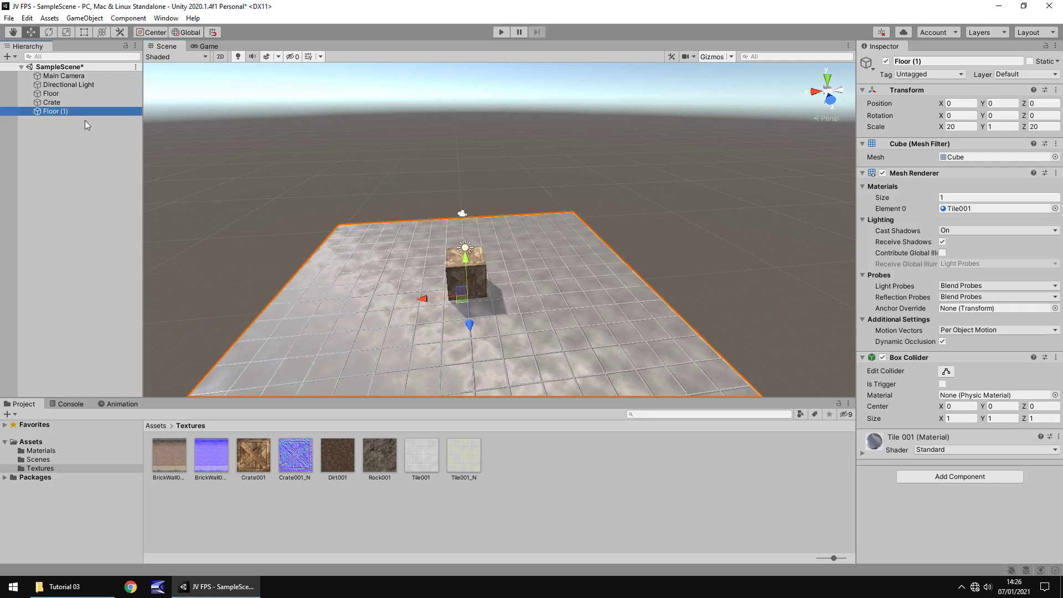
{"action": "key", "text": "F2"}
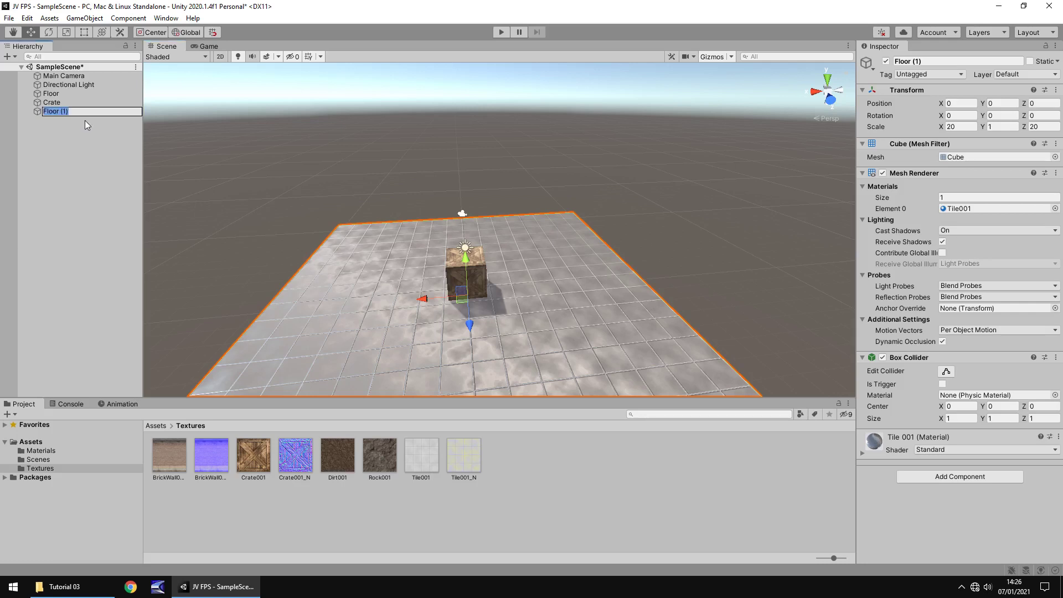
{"action": "type", "text": "Wall"}
{"action": "key", "text": "Return"}
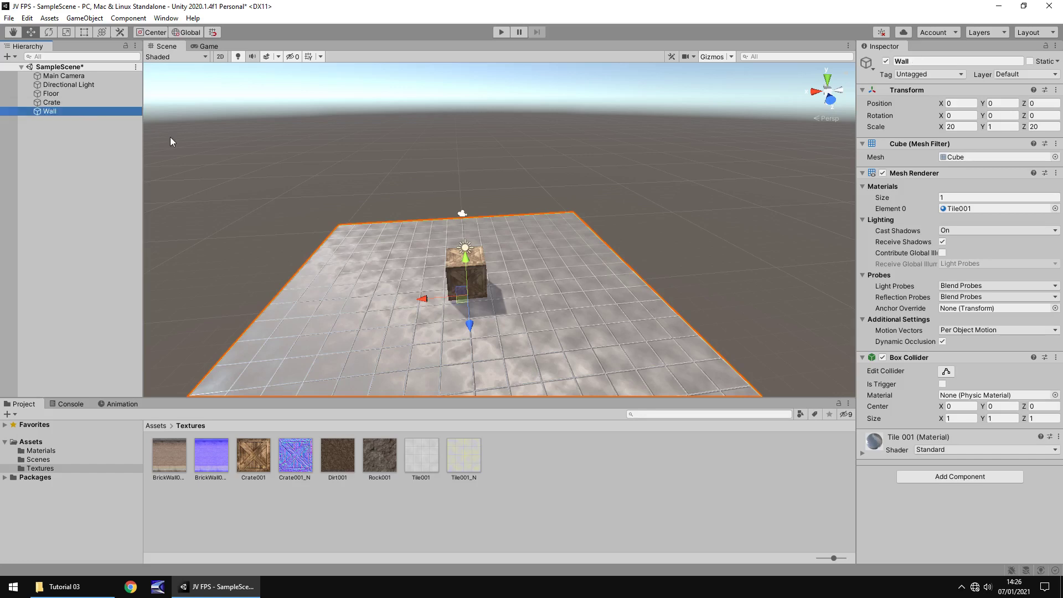
Scale the Wall object to X 10, Y 10 and Z 1
{"action": "left_click_drag", "start_coordinate": [325, 173], "coordinate": [601, 199], "text": "alt"}
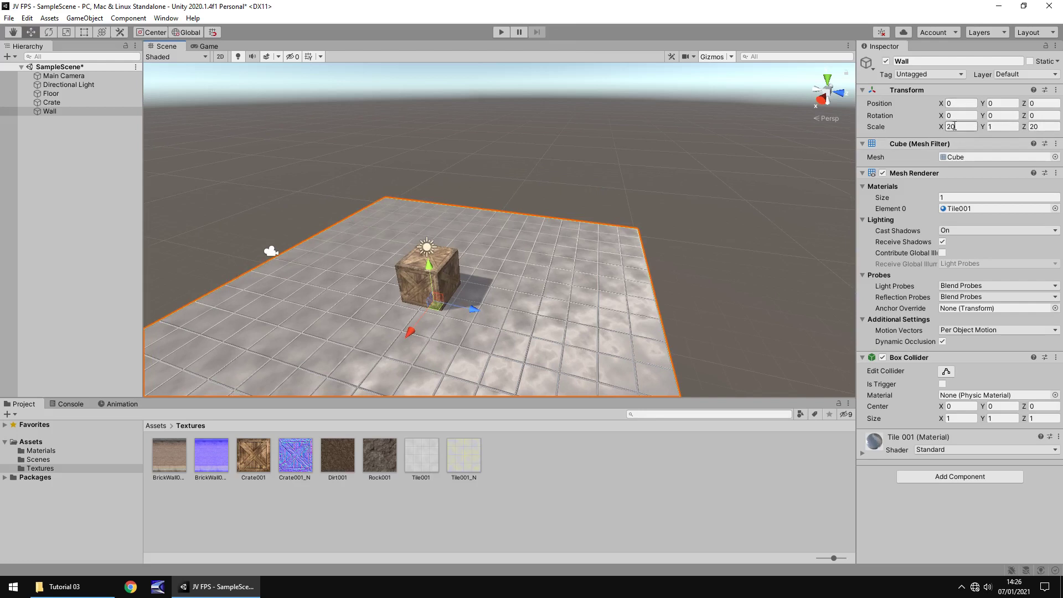
{"action": "left_click", "coordinate": [967, 126]}
{"action": "left_click", "coordinate": [1006, 126]}
{"action": "type", "text": "10"}
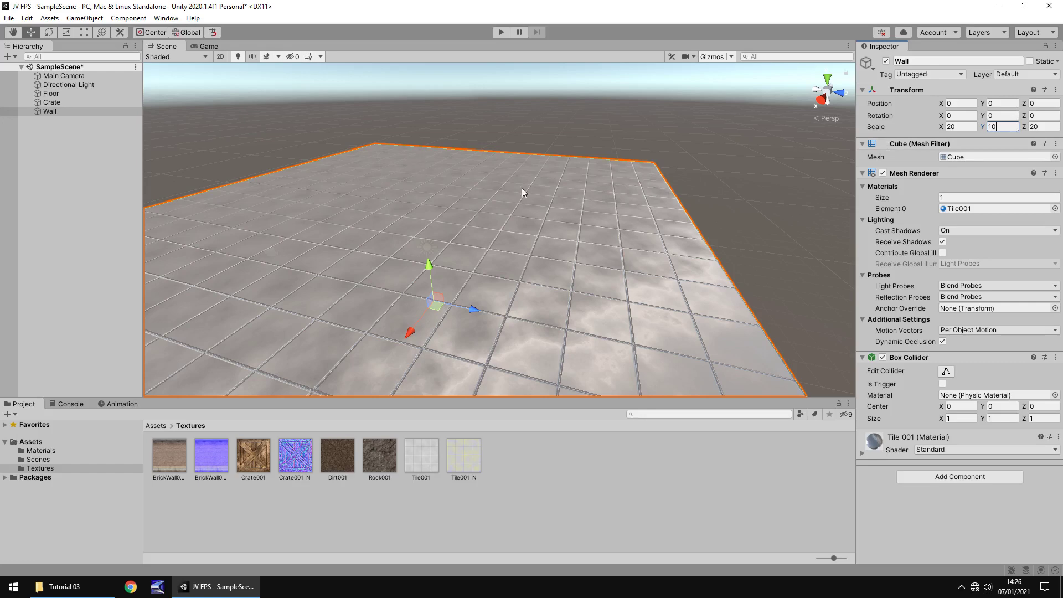
{"action": "middle_click_drag", "start_coordinate": [660, 221], "coordinate": [353, 214]}
{"action": "middle_click_drag", "start_coordinate": [551, 181], "coordinate": [663, 243]}
{"action": "left_click", "coordinate": [968, 128]}
{"action": "type", "text": "1"}
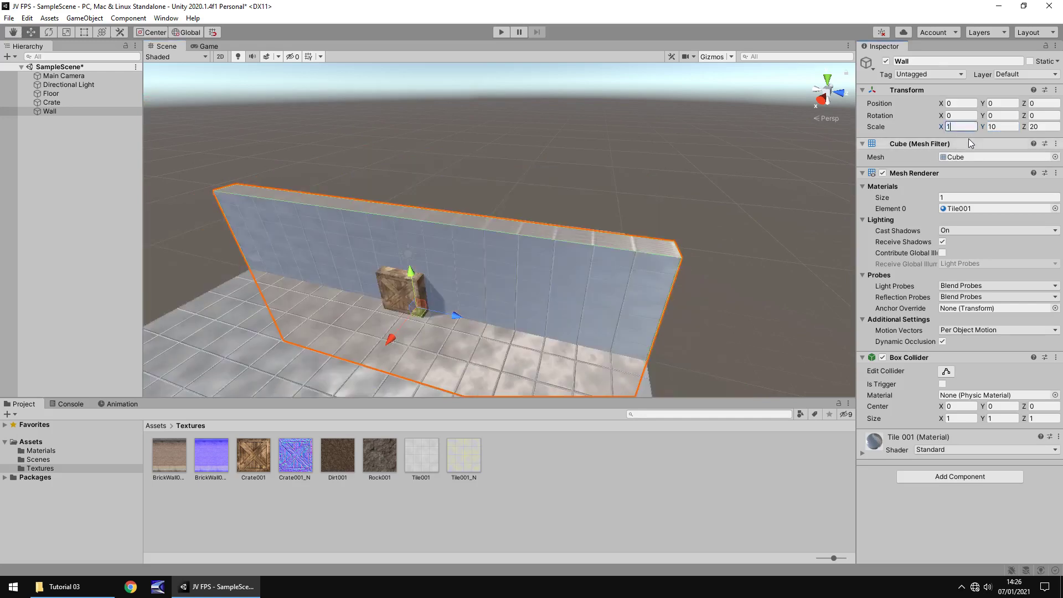
{"action": "type", "text": "0"}
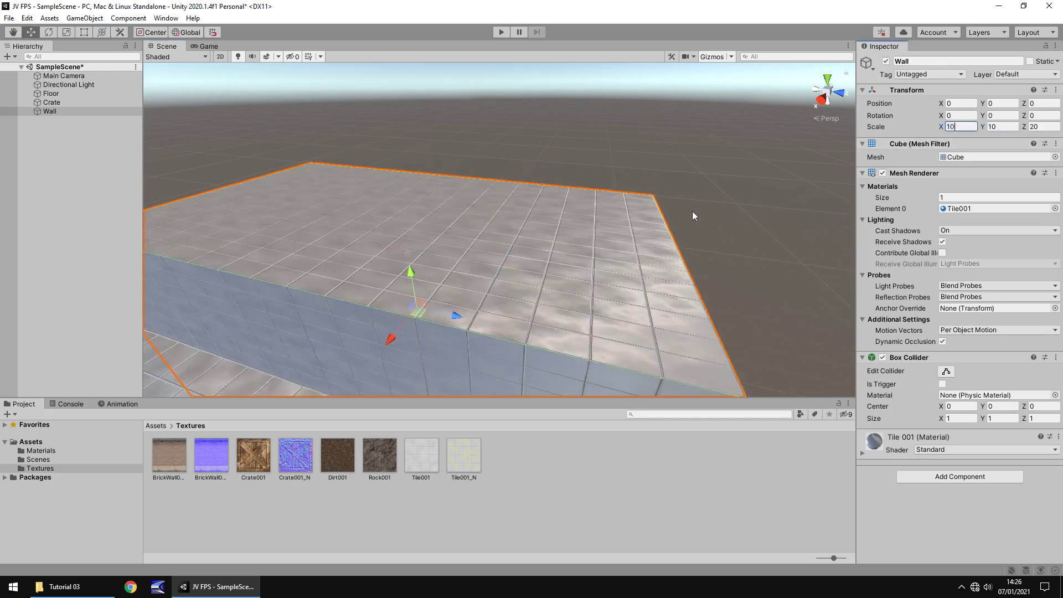
{"action": "left_click", "coordinate": [1046, 127]}
{"action": "type", "text": "1"}
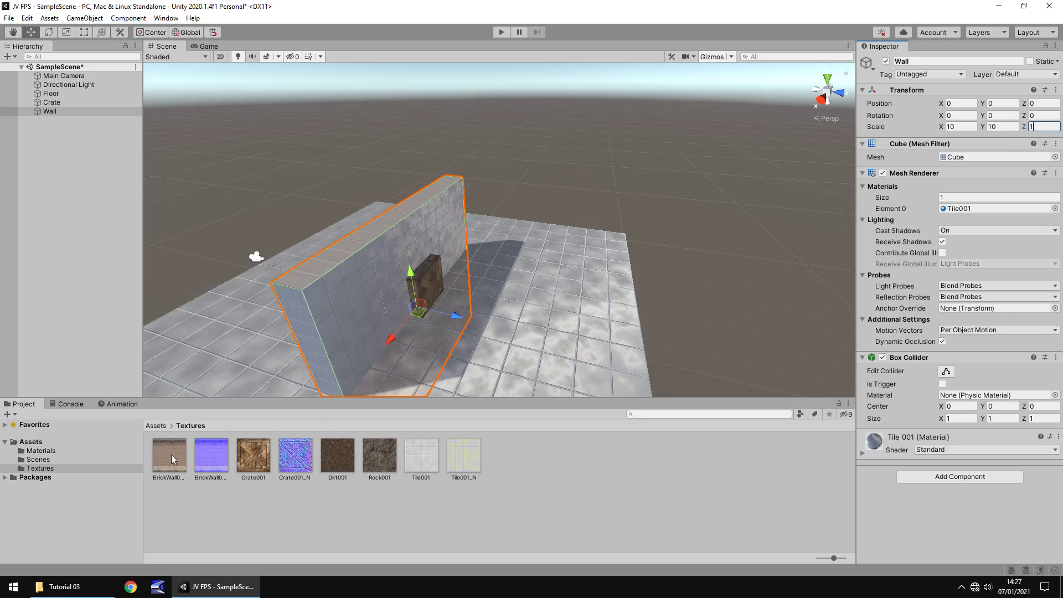
Apply the BrickWall001 texture to the Wall and assign BrickWall001_N as its material's normal map
{"action": "left_click_drag", "start_coordinate": [171, 453], "coordinate": [337, 293]}
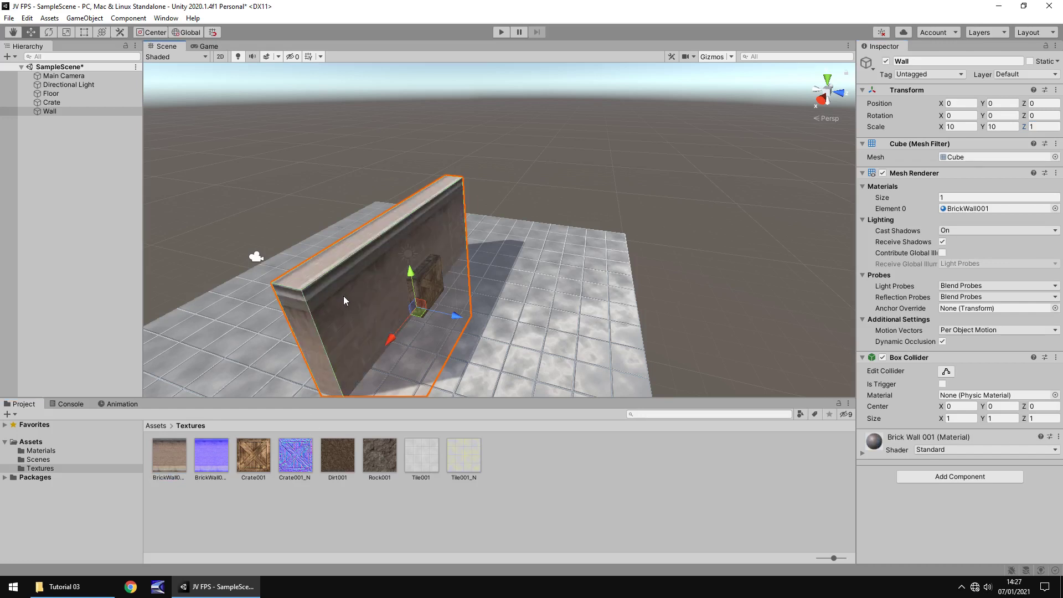
{"action": "left_click", "coordinate": [862, 453]}
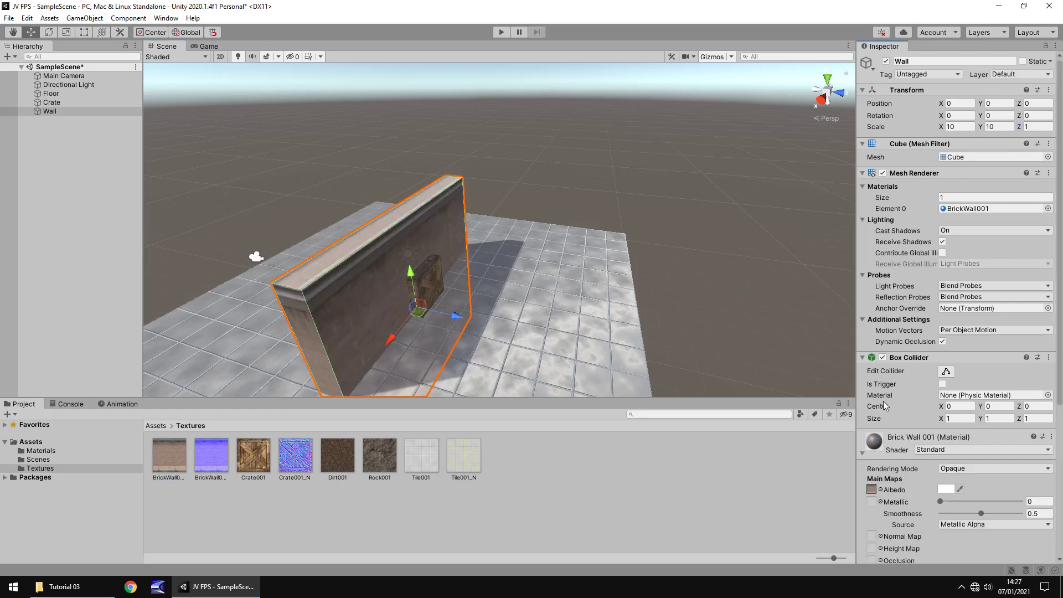
{"action": "scroll", "coordinate": [883, 401], "scroll_direction": "down", "scroll_amount": 5}
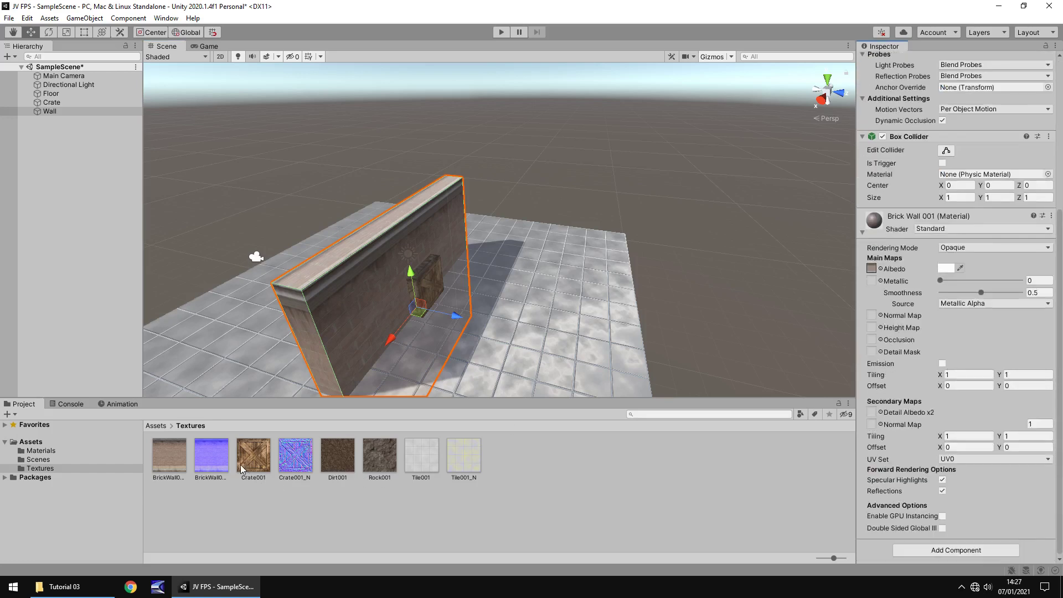
{"action": "mouse_move", "coordinate": [222, 460]}
{"action": "left_mouse_down"}
{"action": "mouse_move", "coordinate": [684, 341]}
{"action": "mouse_move", "coordinate": [882, 320]}
{"action": "left_mouse_up"}
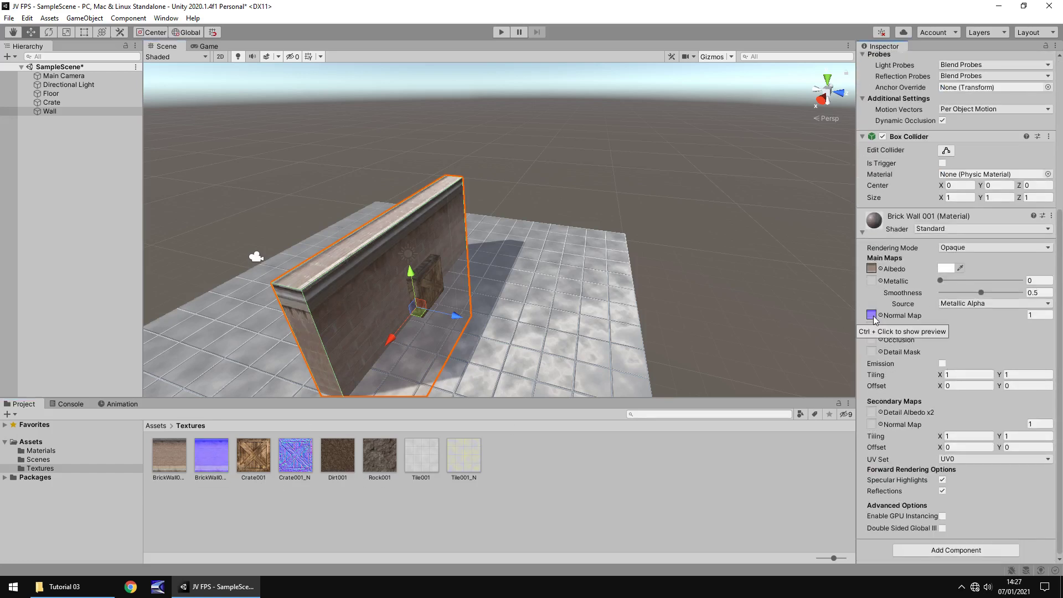
Set the brick wall material's smoothness source to Albedo Alpha, metallic to 0.18 and smoothness to 0.537
{"action": "left_click", "coordinate": [957, 300]}
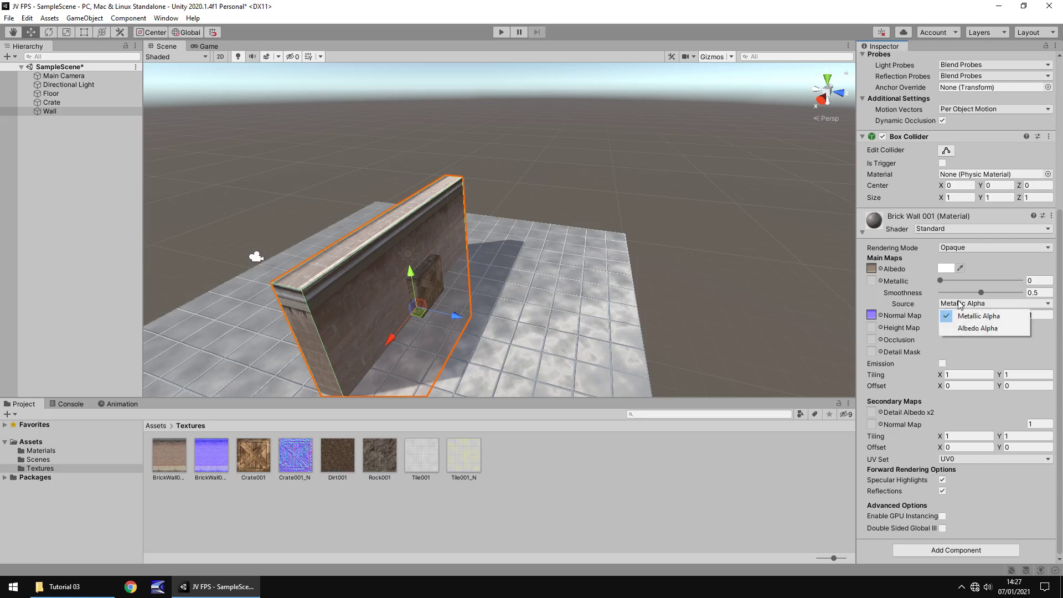
{"action": "left_click", "coordinate": [970, 329]}
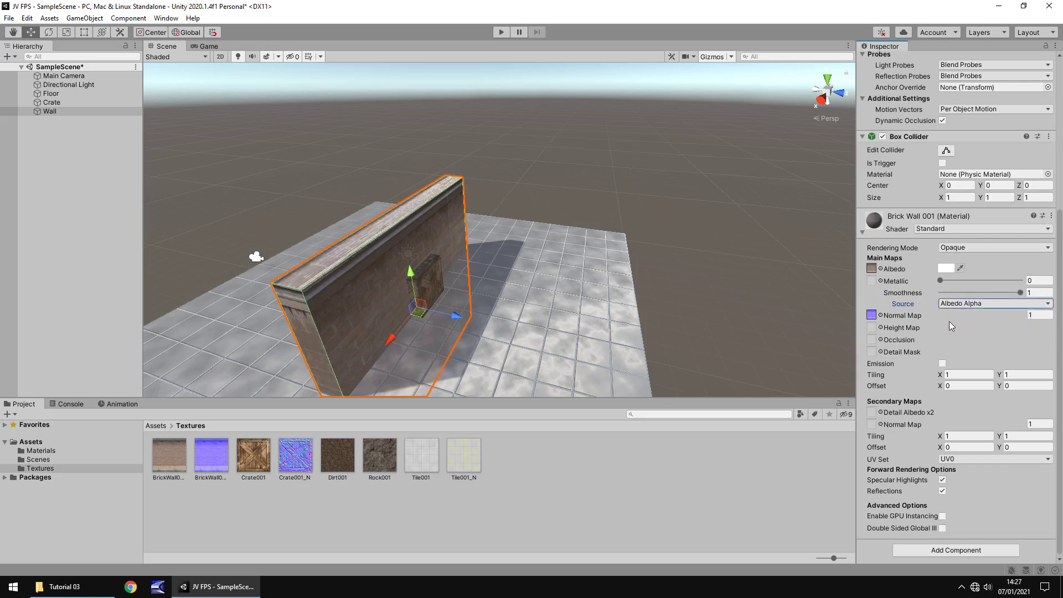
{"action": "left_click_drag", "start_coordinate": [942, 283], "coordinate": [957, 284]}
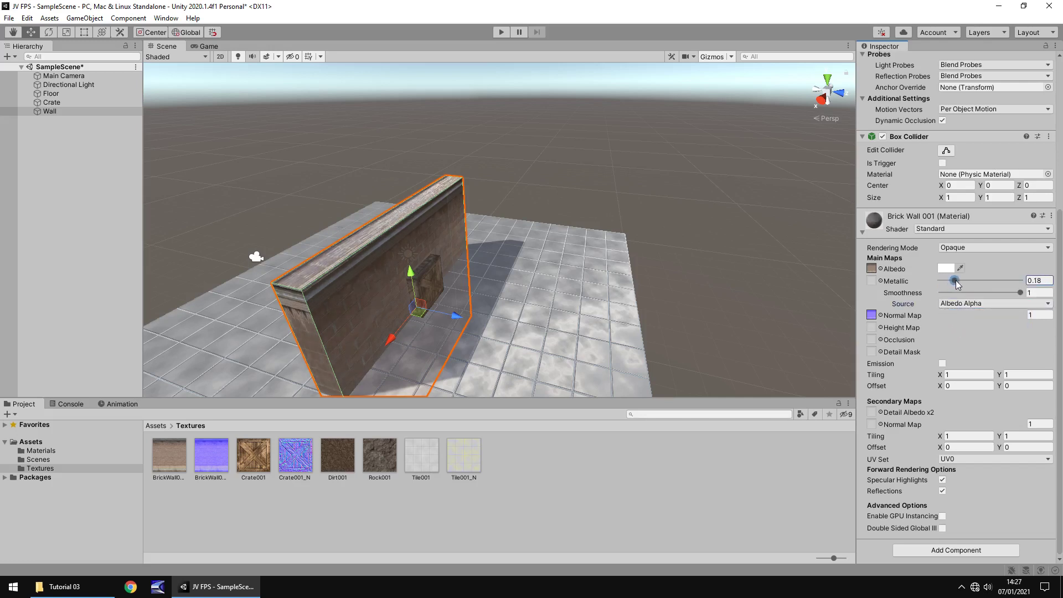
{"action": "left_click_drag", "start_coordinate": [1020, 292], "coordinate": [984, 294]}
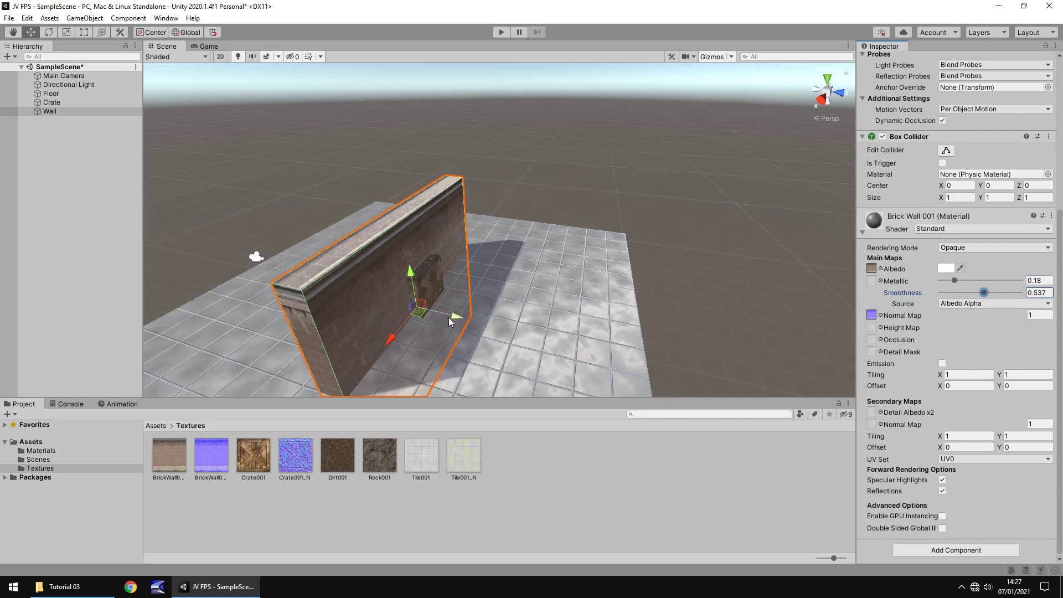
Move the Wall onto the outer edge of the floor at X -5, Y 5.5, Z -10.5
{"action": "left_click_drag", "start_coordinate": [449, 317], "coordinate": [596, 174]}
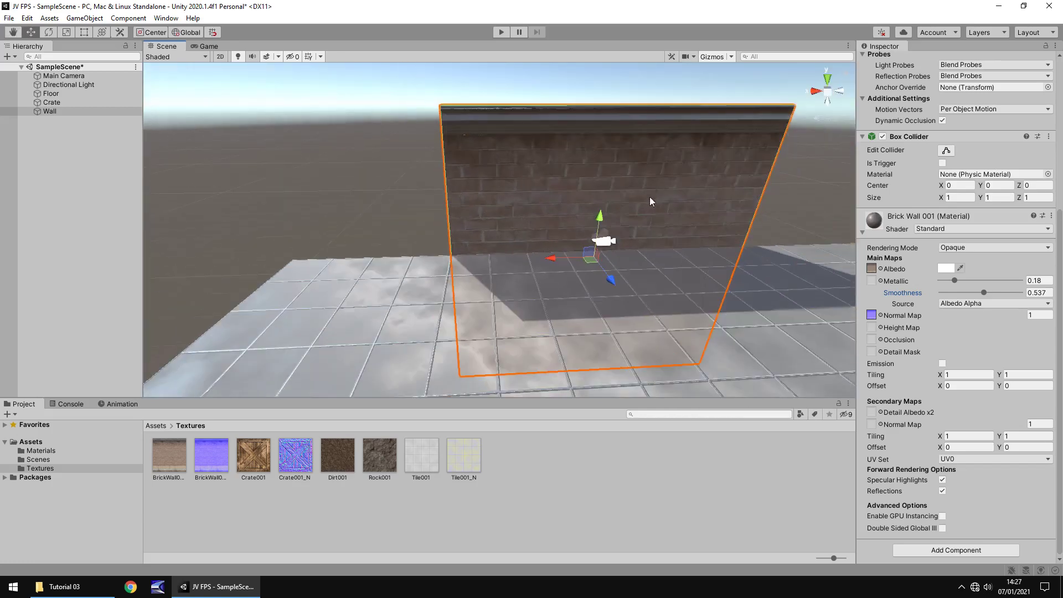
{"action": "right_click_drag", "start_coordinate": [674, 203], "coordinate": [687, 206]}
{"action": "left_click_drag", "start_coordinate": [500, 224], "coordinate": [632, 109]}
{"action": "key", "text": "f"}
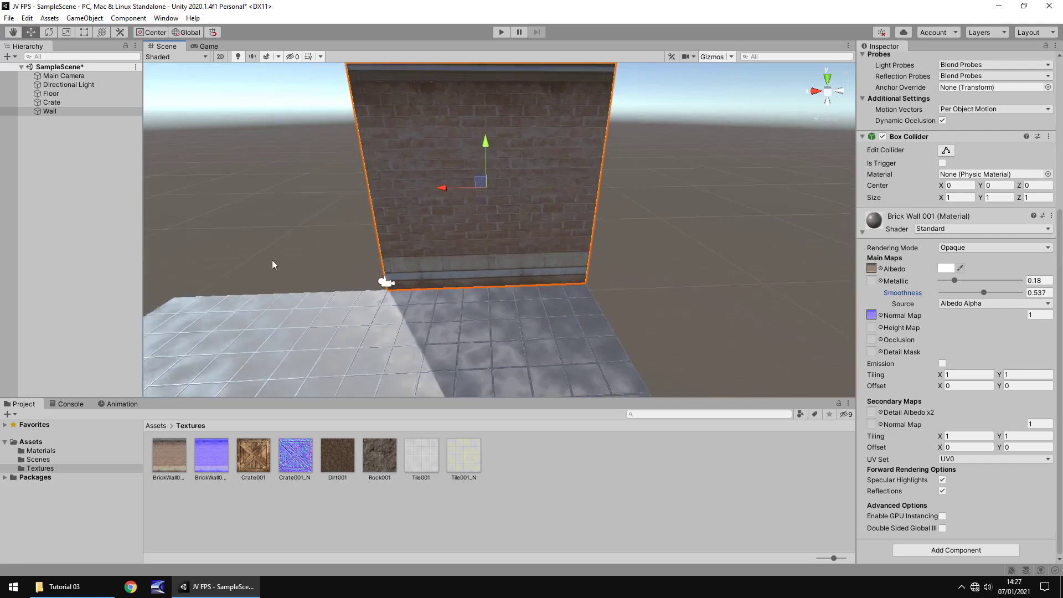
Duplicate the Wall and slide the copy along X beside the original so both span the floor's edge
{"action": "left_click", "coordinate": [61, 117]}
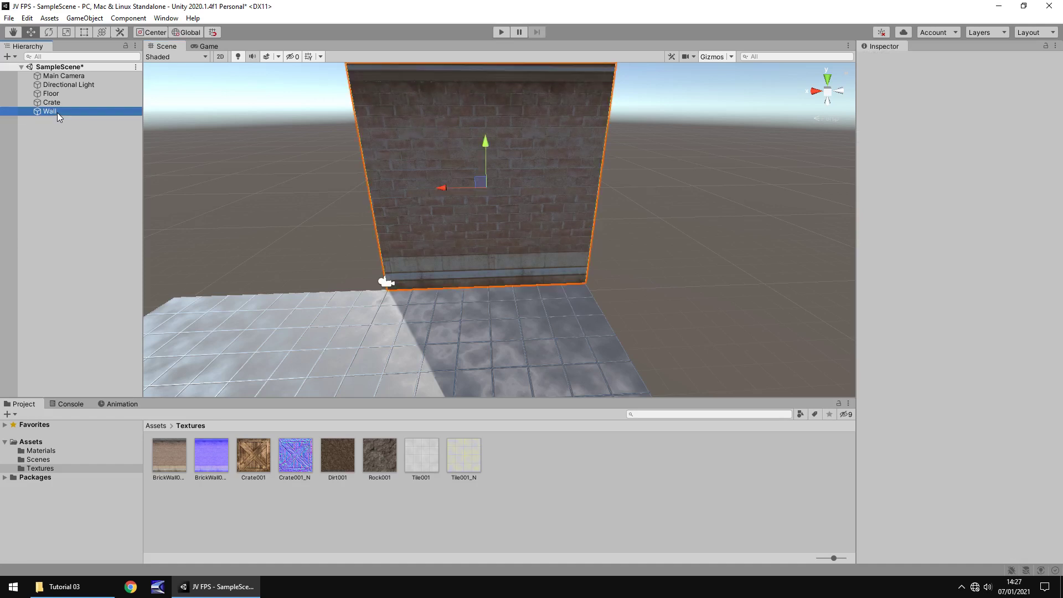
{"action": "left_click", "coordinate": [57, 112]}
{"action": "key", "text": "ctrl+d"}
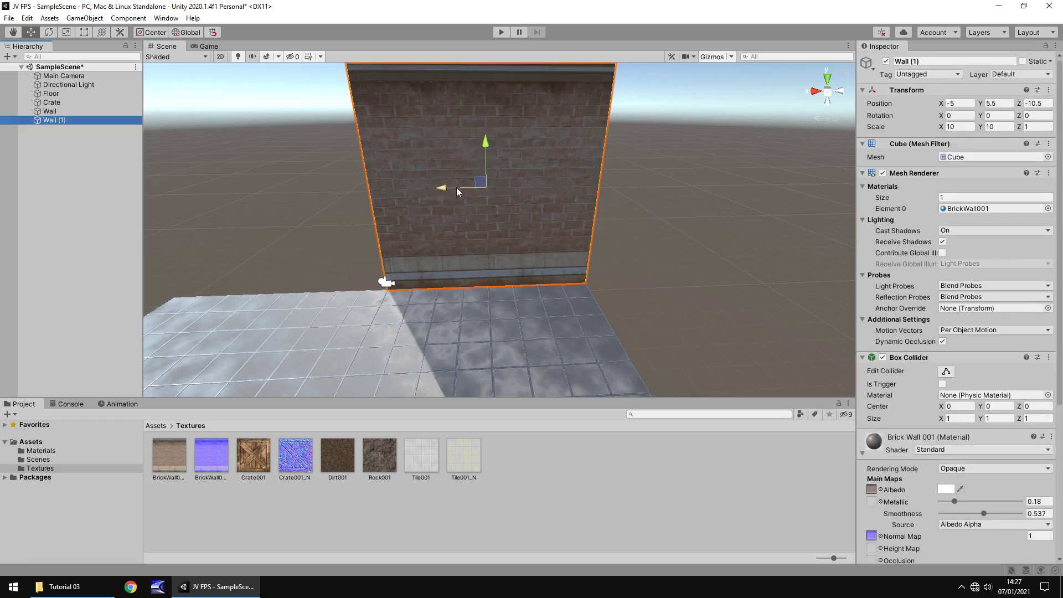
{"action": "left_click_drag", "start_coordinate": [441, 188], "coordinate": [230, 190]}
{"action": "left_click", "coordinate": [629, 197]}
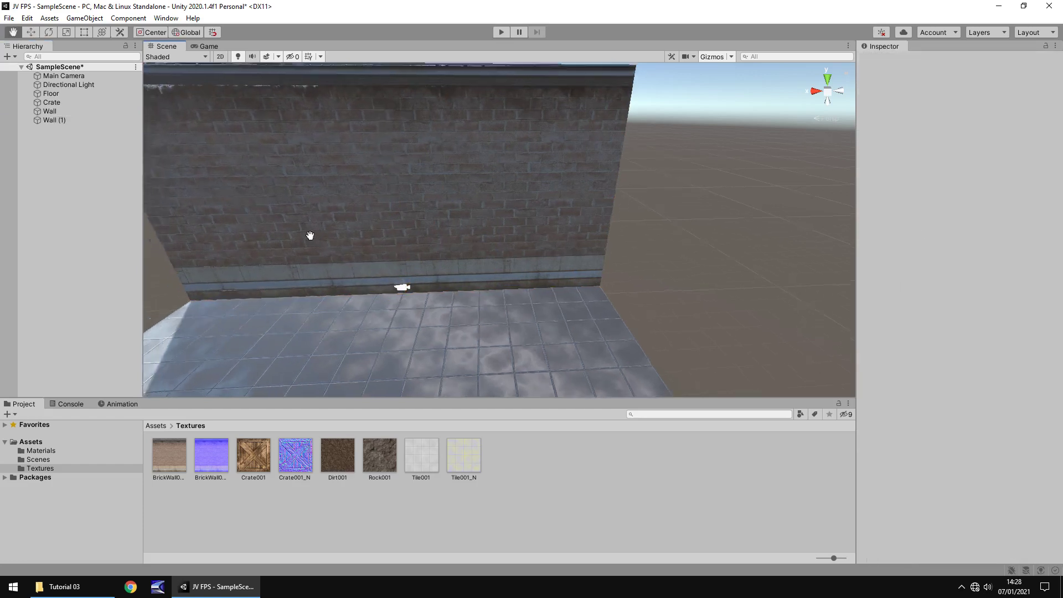
{"action": "middle_click_drag", "start_coordinate": [314, 235], "coordinate": [482, 252]}
{"action": "left_click_drag", "start_coordinate": [482, 252], "coordinate": [498, 194], "text": "alt"}
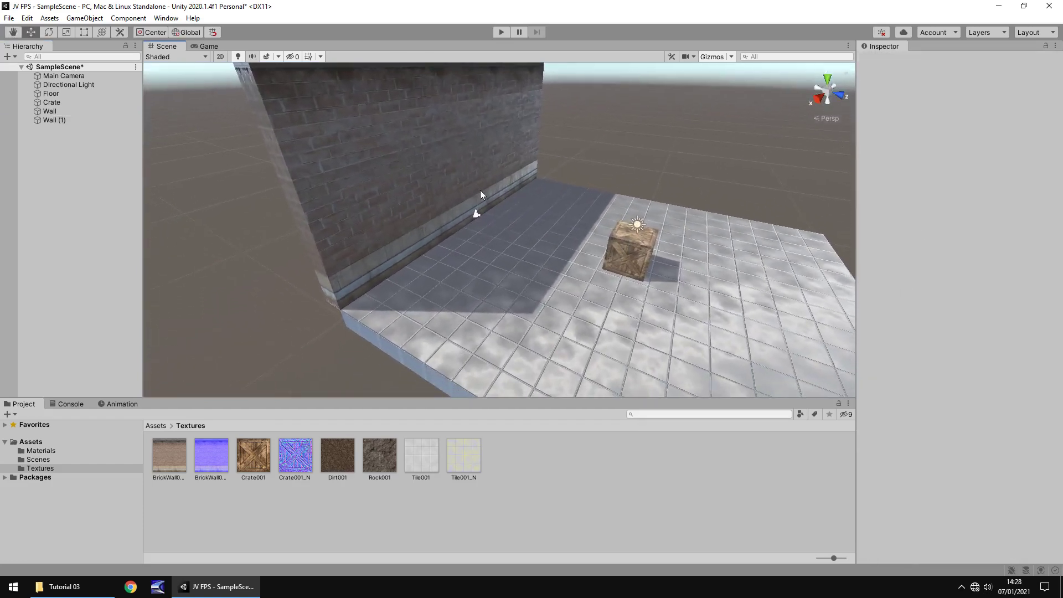
Turn on Create from Grayscale for the BrickWall001_N normal map and apply the import settings
{"action": "left_click", "coordinate": [402, 186]}
{"action": "left_click", "coordinate": [213, 463]}
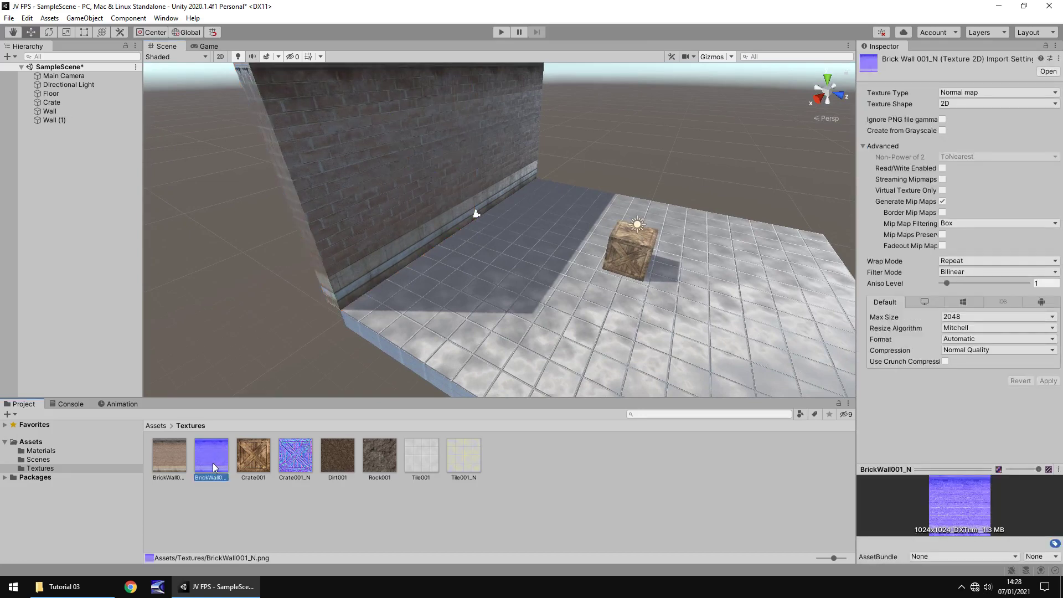
{"action": "left_click", "coordinate": [941, 131]}
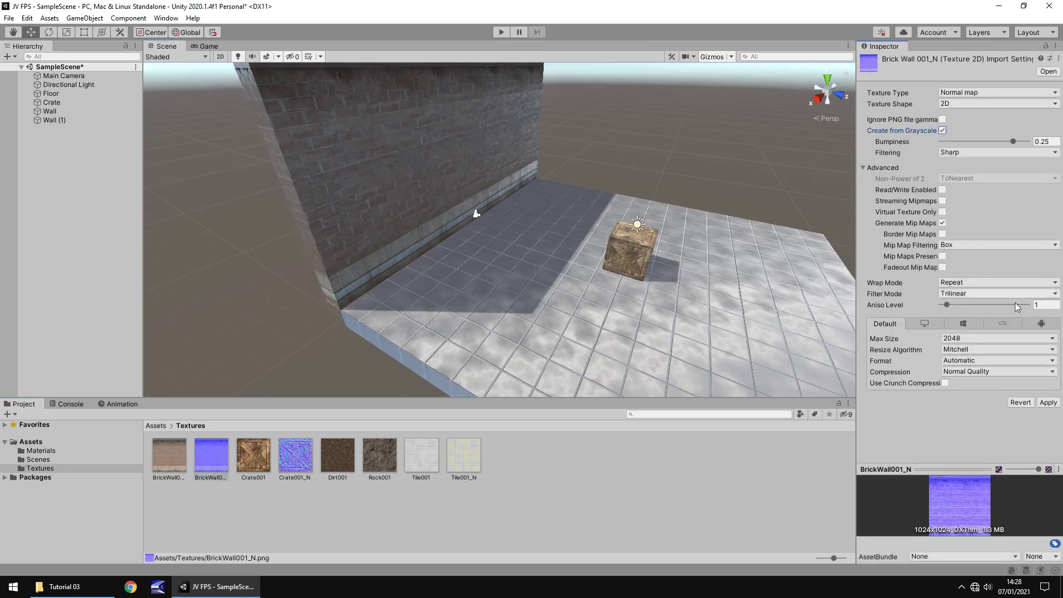
{"action": "left_click", "coordinate": [1047, 402]}
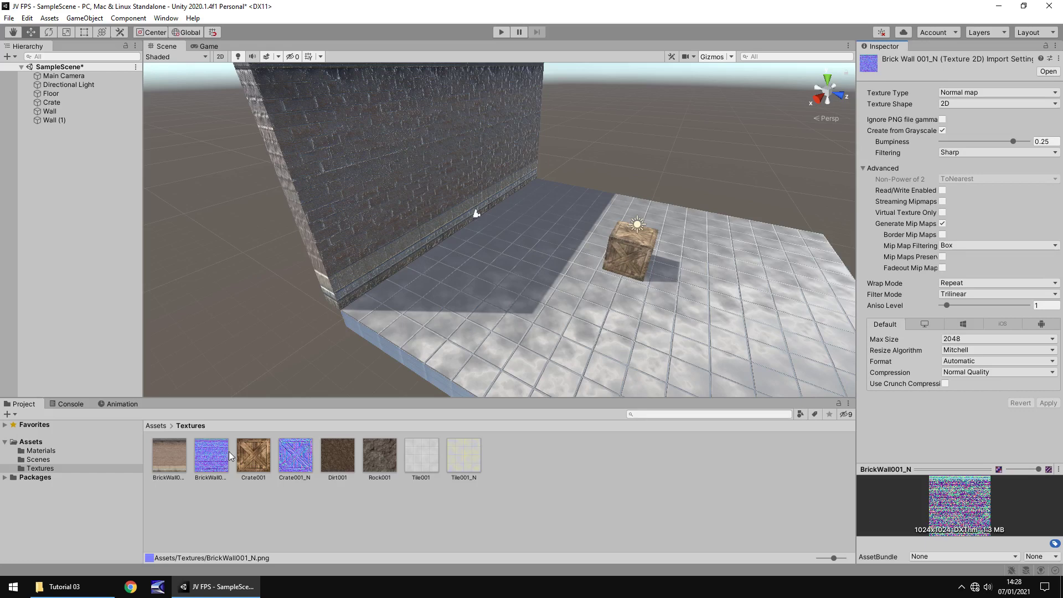
Reduce the brick wall material's normal map strength to 0.3
{"action": "left_click", "coordinate": [364, 247]}
{"action": "scroll", "coordinate": [1002, 343], "scroll_direction": "down", "scroll_amount": 8}
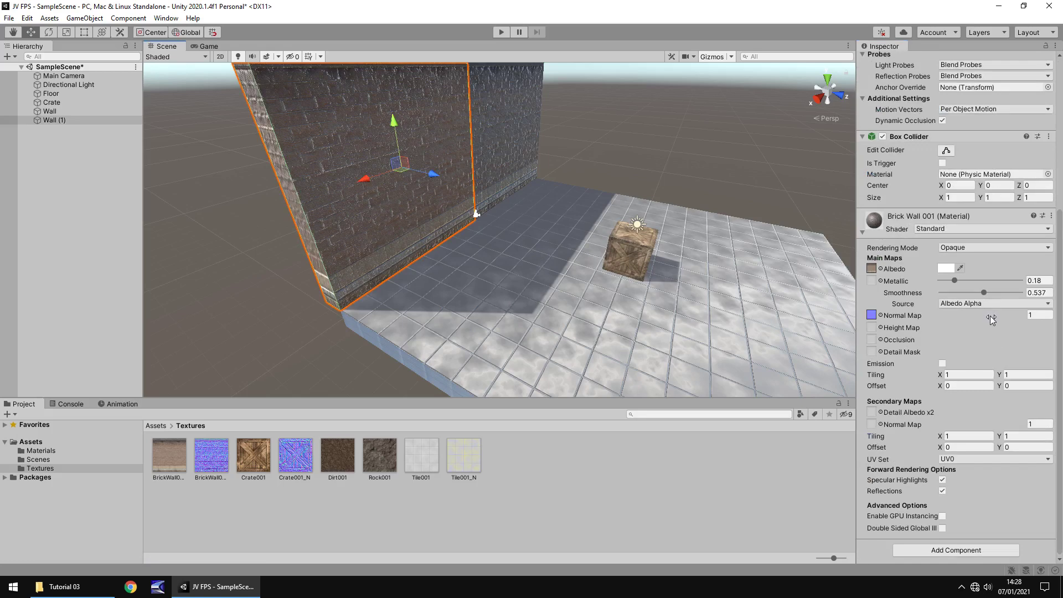
{"action": "left_click", "coordinate": [1037, 315]}
{"action": "type", "text": "0."}
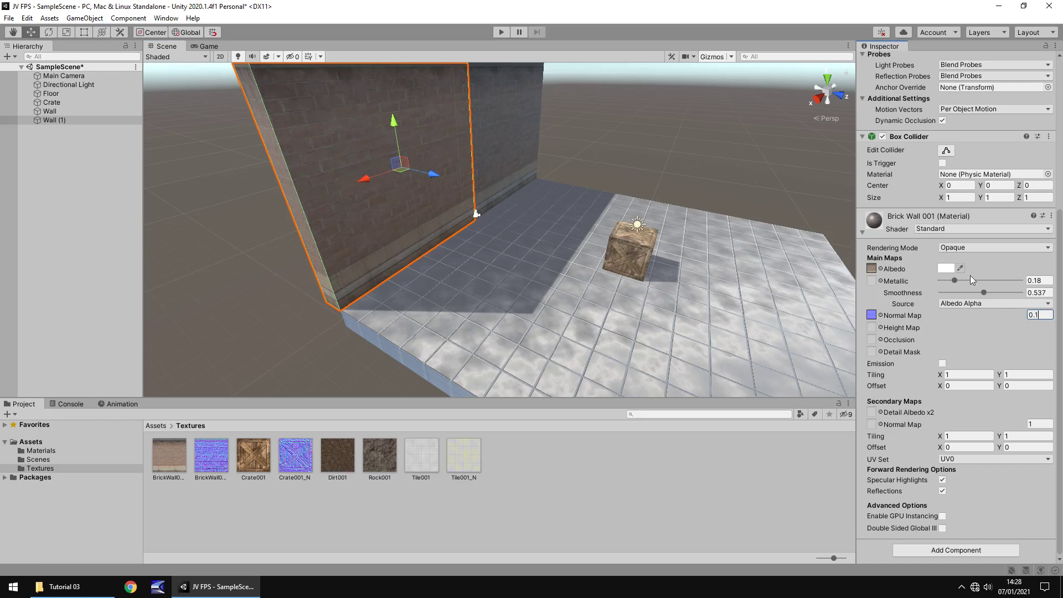
{"action": "left_click", "coordinate": [1015, 316]}
Turn off Create from Grayscale for the BrickWall001_N normal map and apply the import settings
{"action": "left_click", "coordinate": [211, 455]}
{"action": "left_click", "coordinate": [942, 129]}
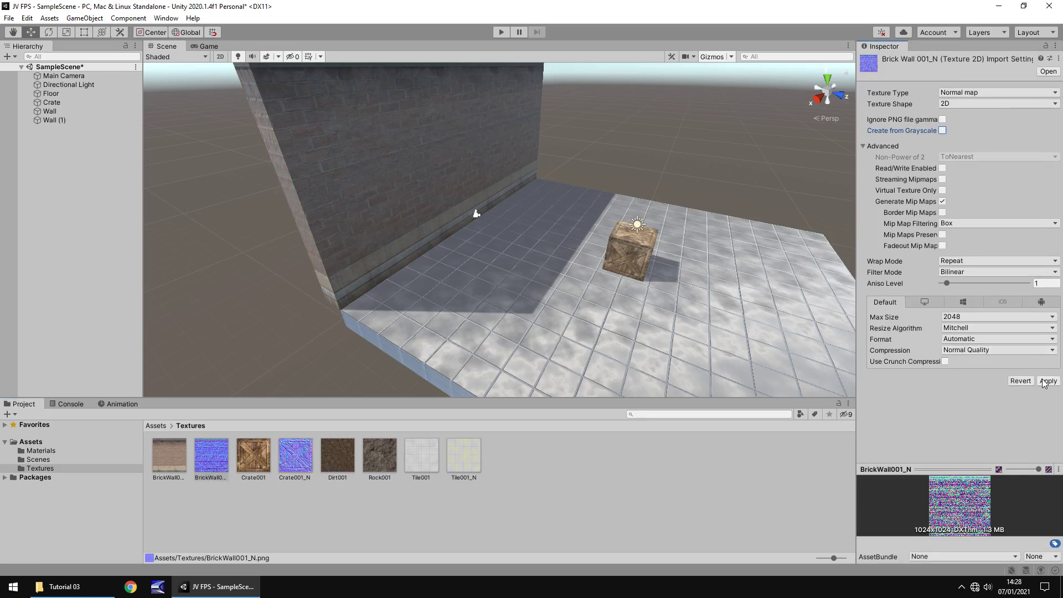
{"action": "left_click", "coordinate": [1045, 381]}
Try normal map strengths of 2 and 3 on the brick wall material and settle on 2
{"action": "left_click", "coordinate": [432, 143]}
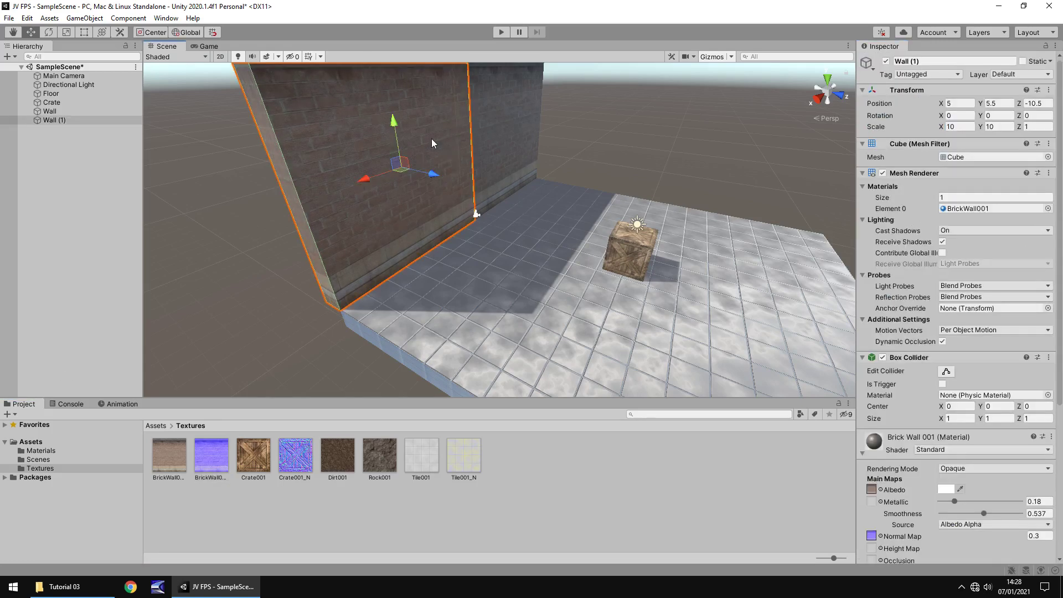
{"action": "scroll", "coordinate": [1005, 423], "scroll_direction": "down", "scroll_amount": 5}
{"action": "left_click", "coordinate": [1045, 338]}
{"action": "type", "text": "2"}
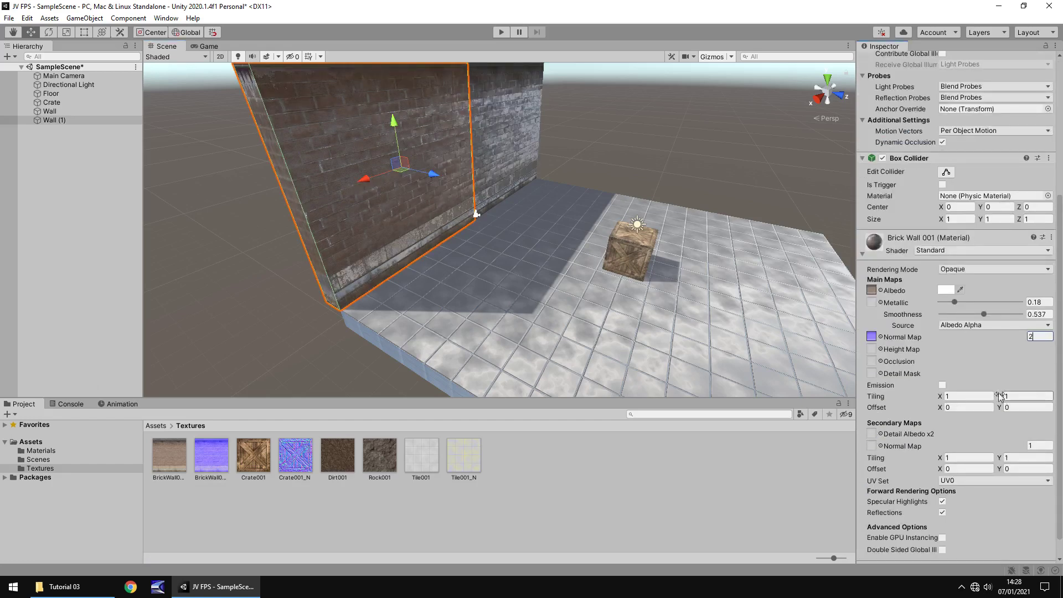
{"action": "key", "text": "BackSpace"}
{"action": "type", "text": "3"}
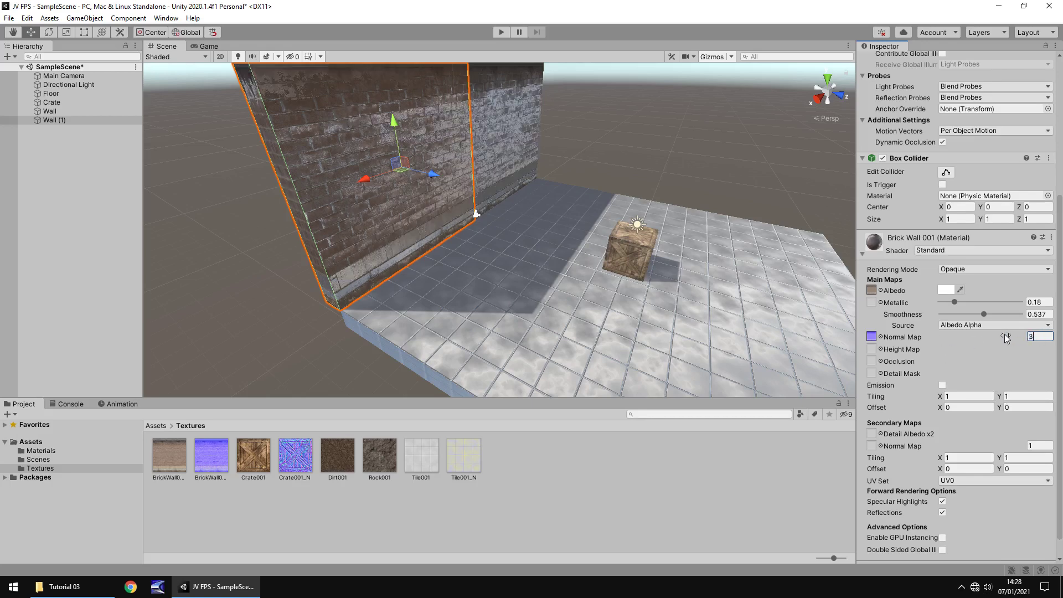
Duplicate Wall (1), rotate the copy 90 degrees around Y and move it onto the adjoining floor edge at X 10.5, Z -5
{"action": "left_click", "coordinate": [611, 131]}
{"action": "left_click_drag", "start_coordinate": [611, 130], "coordinate": [703, 249], "text": "alt"}
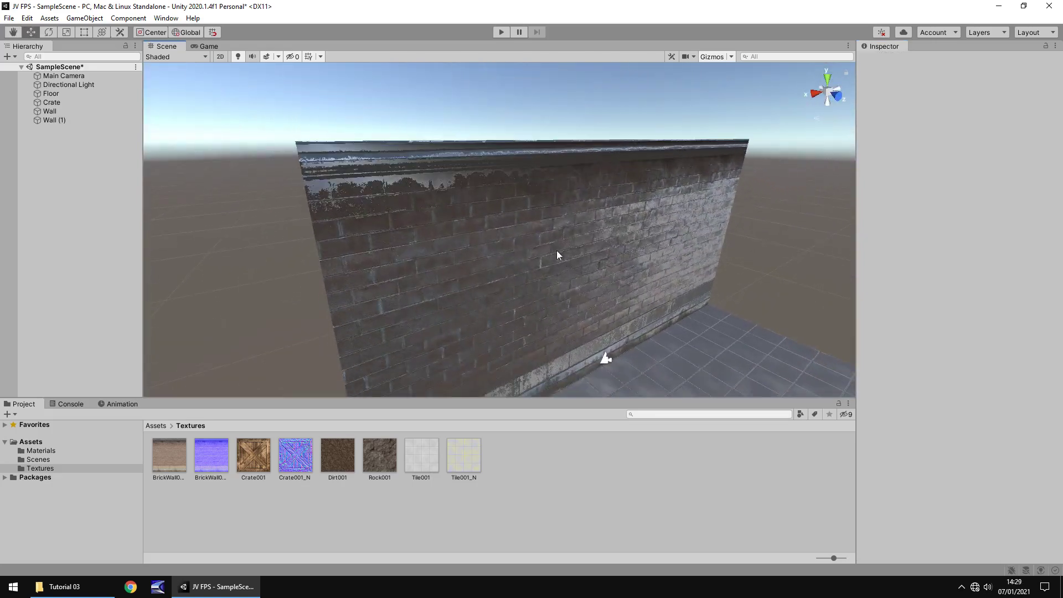
{"action": "left_click_drag", "start_coordinate": [556, 255], "coordinate": [722, 253], "text": "alt"}
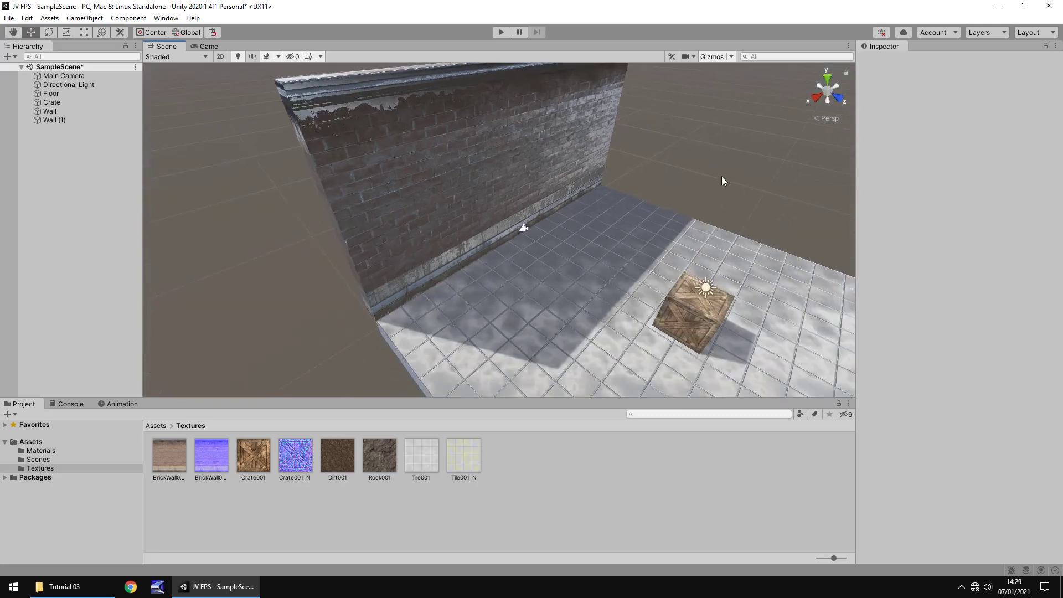
{"action": "left_click_drag", "start_coordinate": [700, 194], "coordinate": [450, 171], "text": "alt"}
{"action": "left_click_drag", "start_coordinate": [432, 220], "coordinate": [542, 182], "text": "alt"}
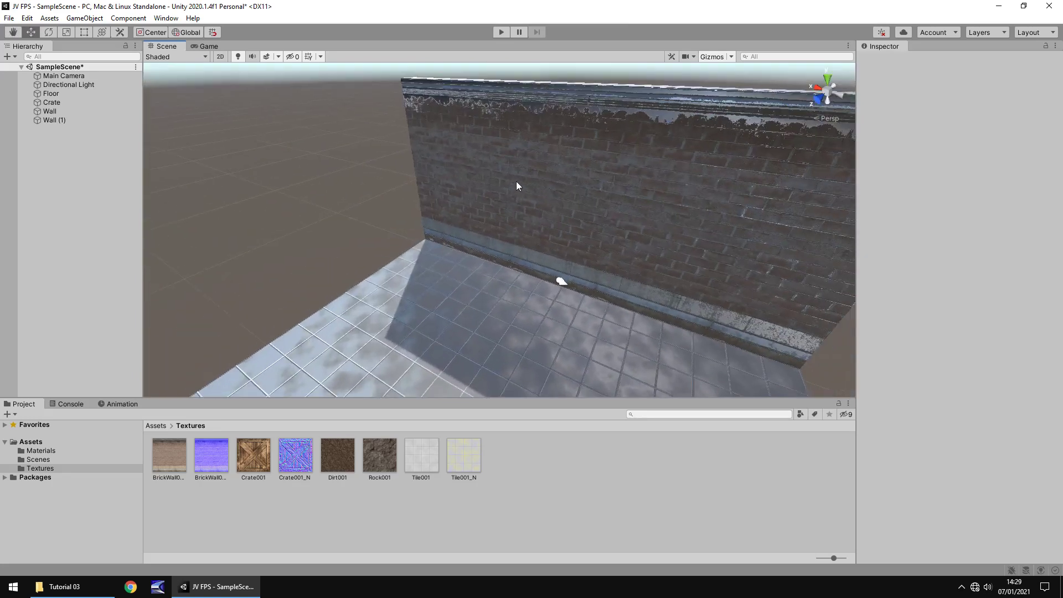
{"action": "left_click", "coordinate": [514, 181]}
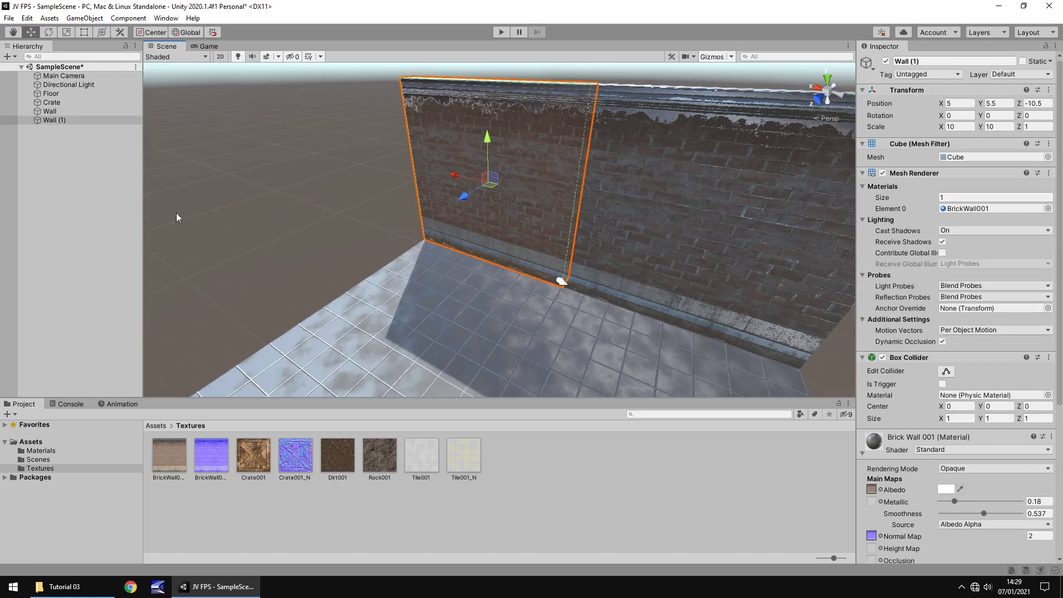
{"action": "key", "text": "ctrl+d"}
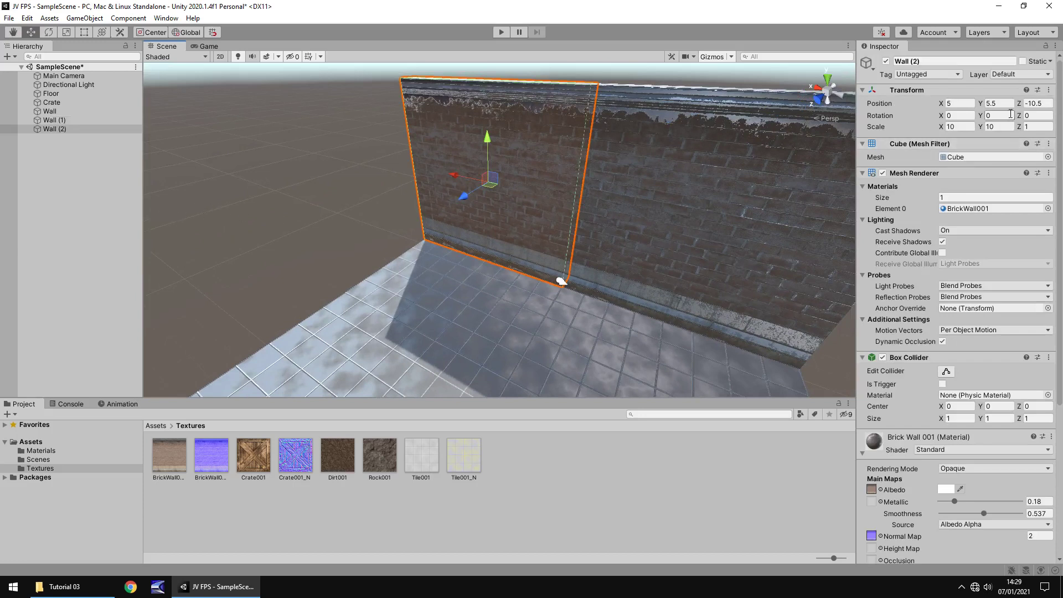
{"action": "left_click", "coordinate": [989, 115]}
{"action": "type", "text": "90"}
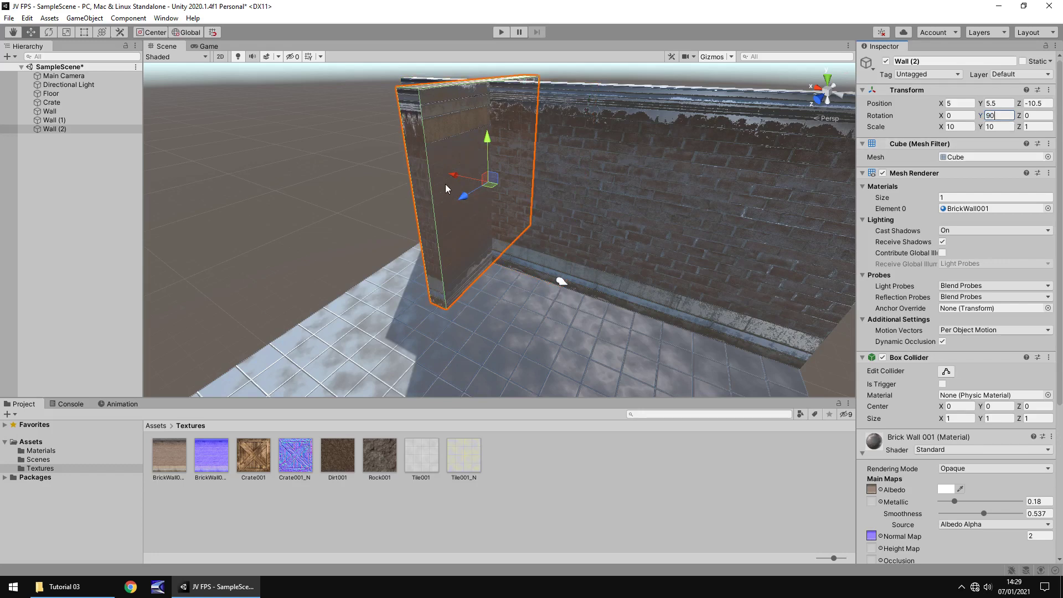
{"action": "left_click_drag", "start_coordinate": [453, 176], "coordinate": [313, 185]}
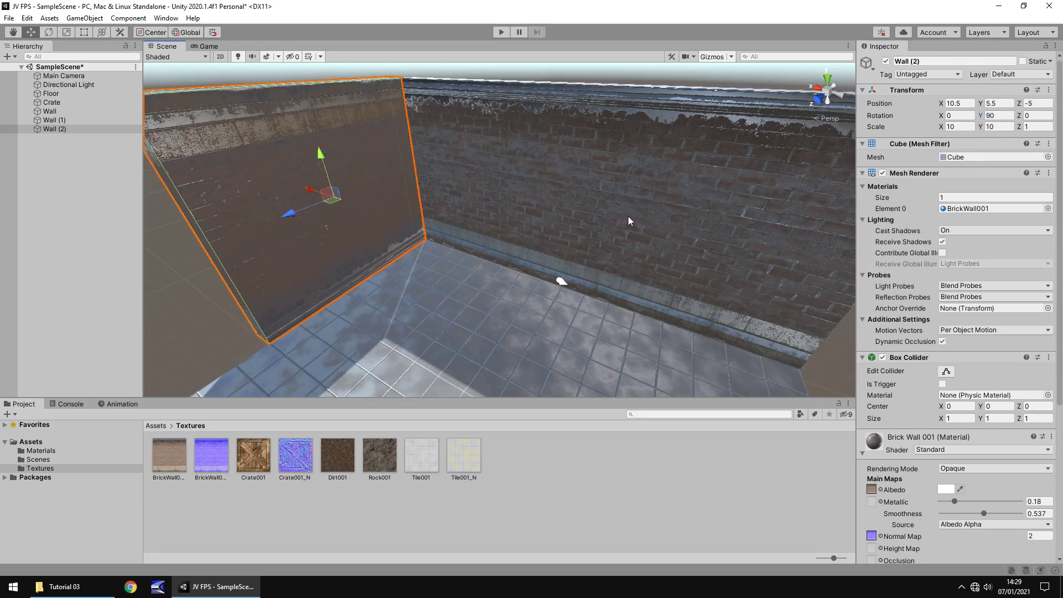
Duplicate the rotated Wall (2) and slide the copy along the same floor edge to Z 5
{"action": "middle_click_drag", "start_coordinate": [628, 215], "coordinate": [547, 304]}
{"action": "mouse_move", "coordinate": [504, 218]}
{"action": "left_mouse_down", "text": "alt"}
{"action": "mouse_move", "coordinate": [455, 204]}
{"action": "mouse_move", "coordinate": [526, 227]}
{"action": "mouse_move", "coordinate": [503, 221]}
{"action": "left_mouse_up", "text": "alt"}
{"action": "left_click_drag", "start_coordinate": [623, 201], "coordinate": [488, 240], "text": "alt"}
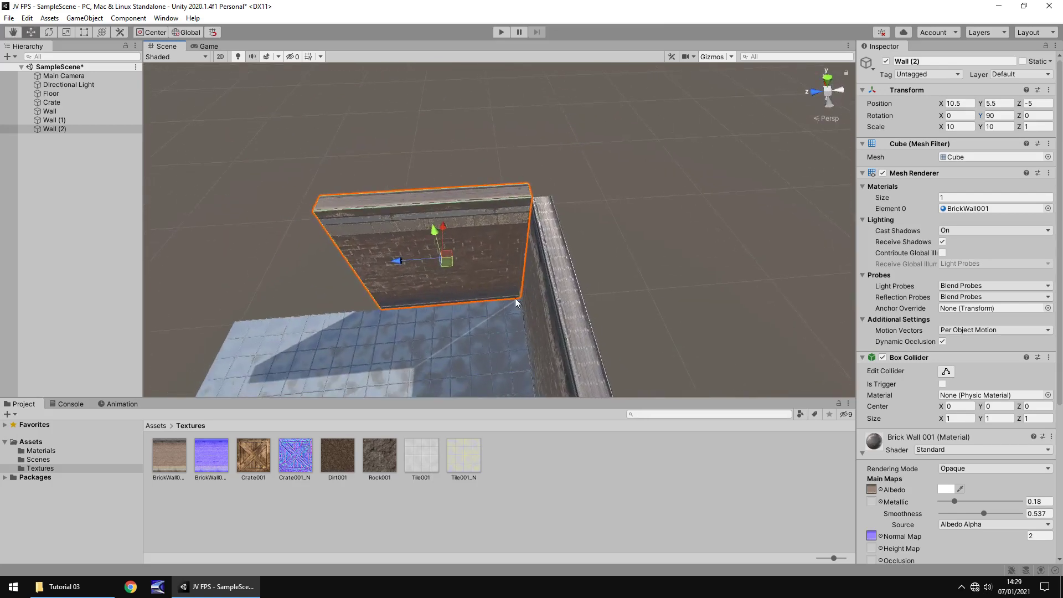
{"action": "left_click_drag", "start_coordinate": [354, 341], "coordinate": [407, 197], "text": "alt"}
{"action": "key", "text": "ctrl+d"}
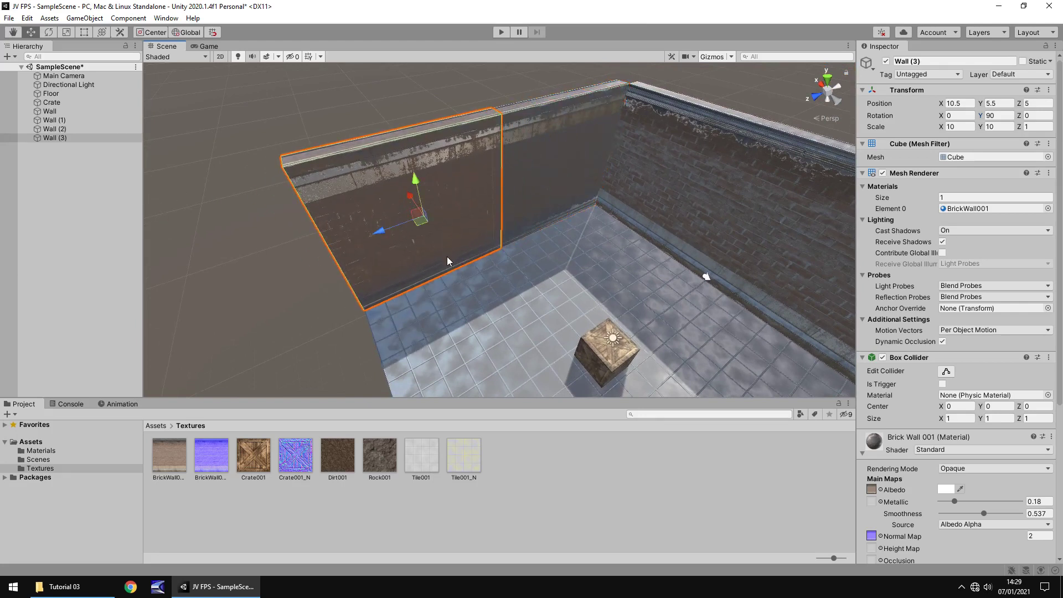
Duplicate Wall (2) and Wall (3) together and move the copies to the opposite floor edge at X -10.5
{"action": "left_click_drag", "start_coordinate": [467, 254], "coordinate": [490, 168], "text": "alt"}
{"action": "left_click_drag", "start_coordinate": [576, 248], "coordinate": [471, 230], "text": "alt"}
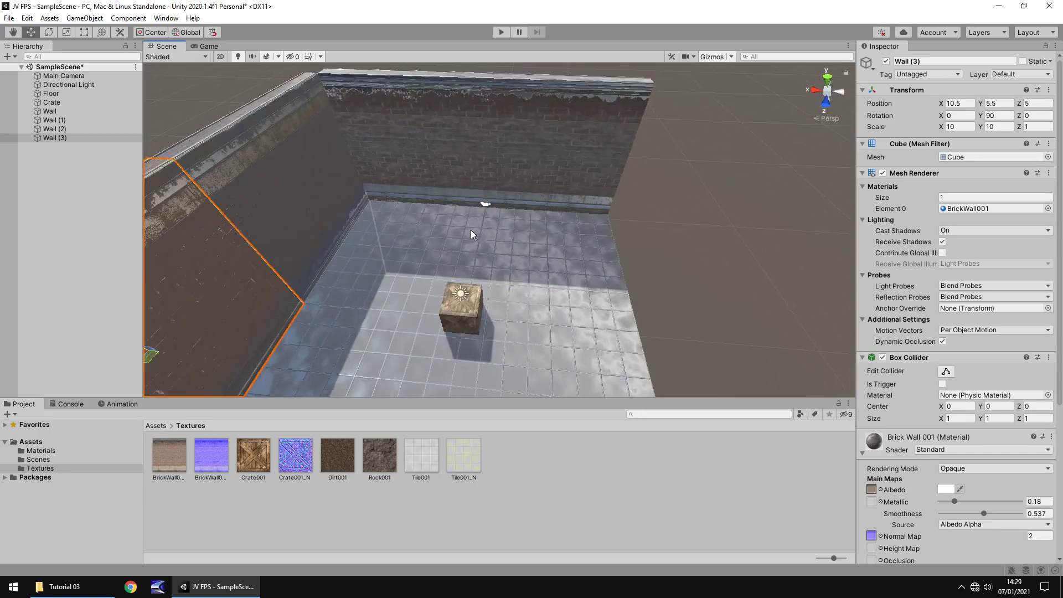
{"action": "left_click", "coordinate": [60, 139]}
{"action": "left_click", "coordinate": [58, 130], "text": "ctrl"}
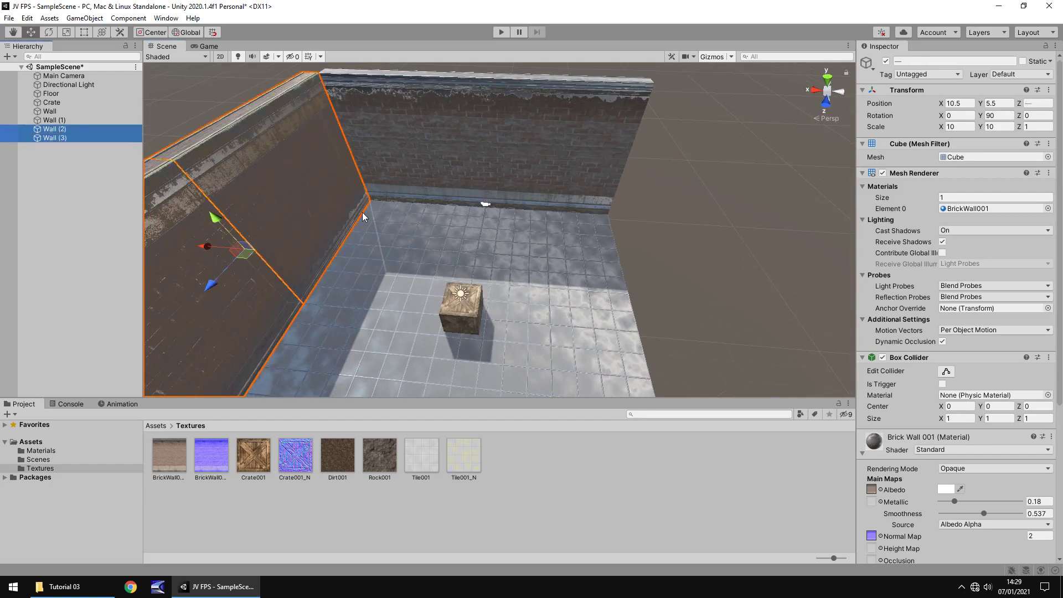
{"action": "key", "text": "ctrl+d"}
{"action": "left_click_drag", "start_coordinate": [208, 249], "coordinate": [600, 305]}
{"action": "left_click", "coordinate": [753, 115]}
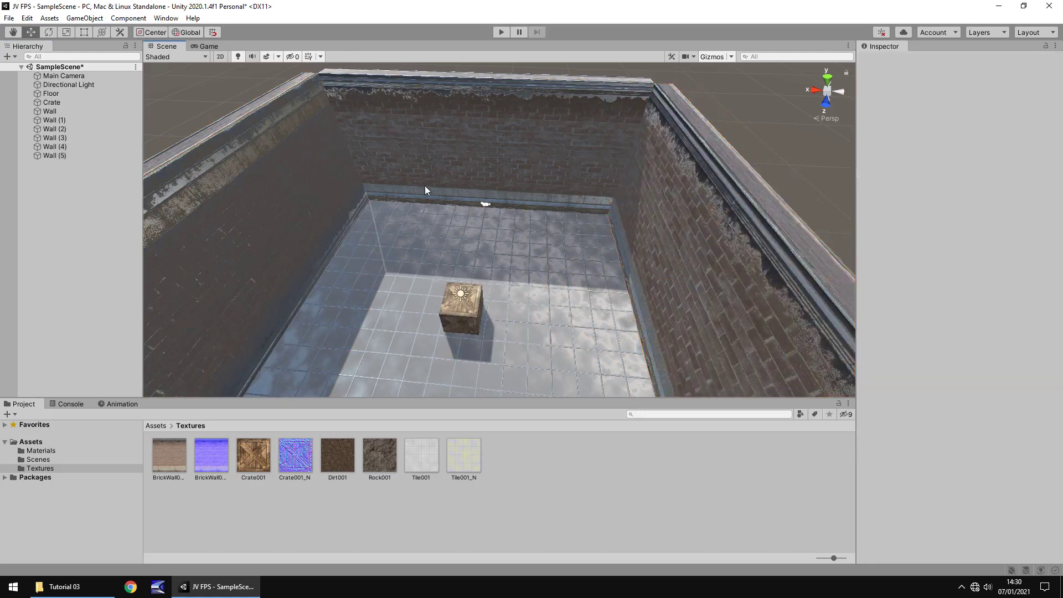
Examine the brick texture and normal map shading on the side walls from inside and outside the room
{"action": "left_click_drag", "start_coordinate": [423, 187], "coordinate": [590, 207], "text": "alt"}
{"action": "scroll", "coordinate": [589, 202], "scroll_direction": "down", "scroll_amount": 5}
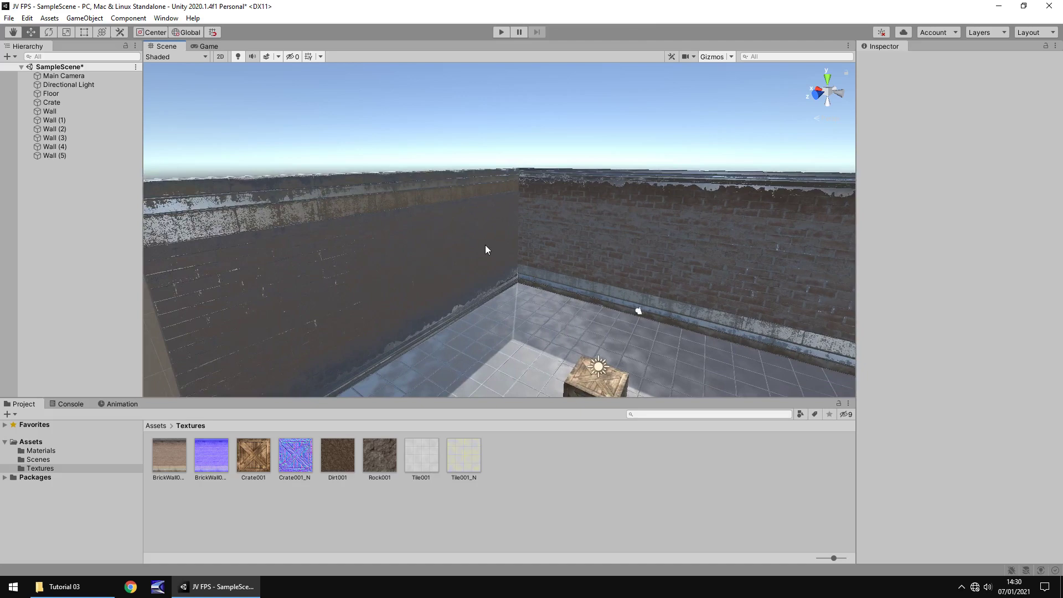
{"action": "right_click_drag", "start_coordinate": [433, 271], "coordinate": [356, 268]}
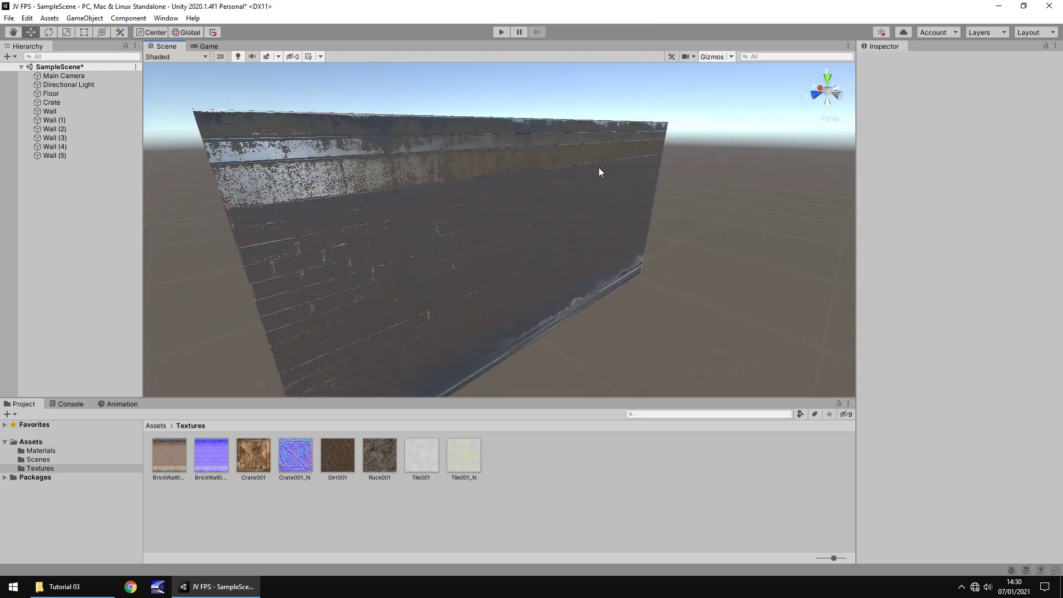
{"action": "right_click_drag", "start_coordinate": [487, 218], "coordinate": [641, 202]}
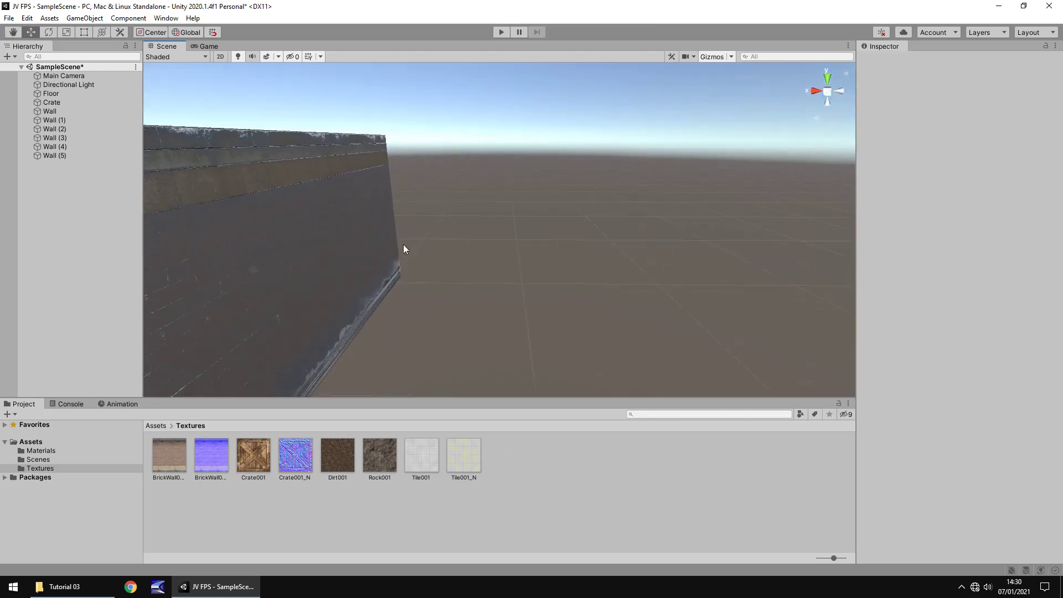
{"action": "right_click_drag", "start_coordinate": [408, 244], "coordinate": [540, 222]}
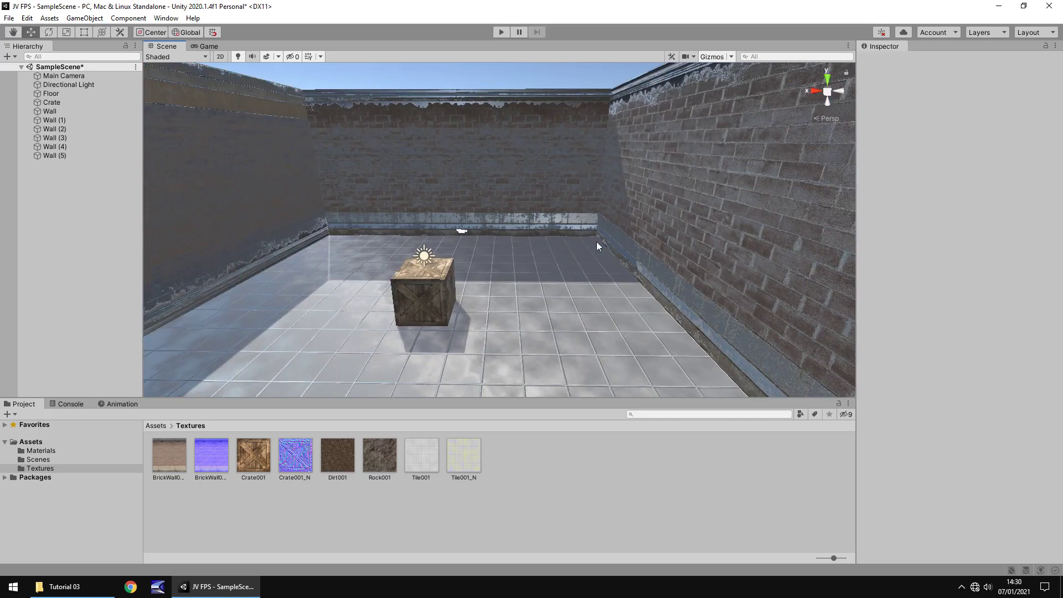
{"action": "right_click_drag", "start_coordinate": [597, 245], "coordinate": [531, 214]}
{"action": "scroll", "coordinate": [499, 199], "scroll_direction": "down", "scroll_amount": 3}
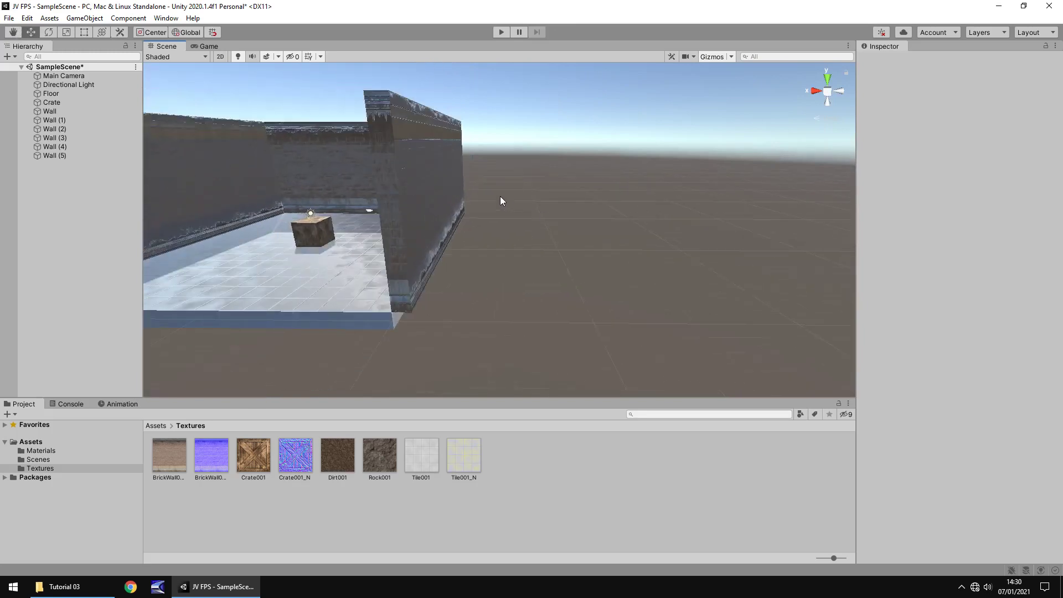
{"action": "middle_click_drag", "start_coordinate": [500, 197], "coordinate": [547, 215]}
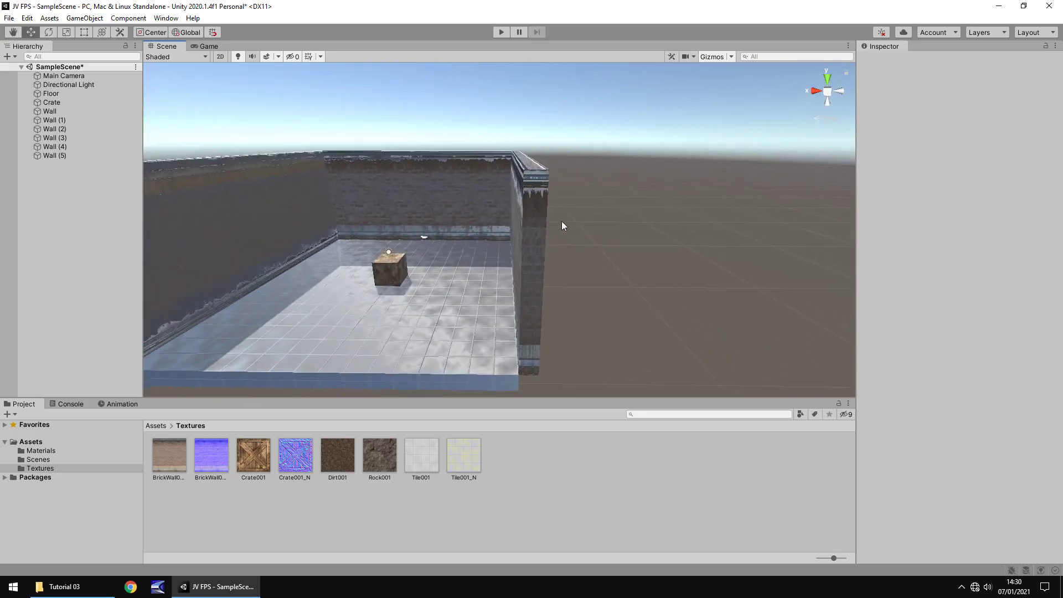
{"action": "left_click_drag", "start_coordinate": [621, 209], "coordinate": [514, 197], "text": "alt"}
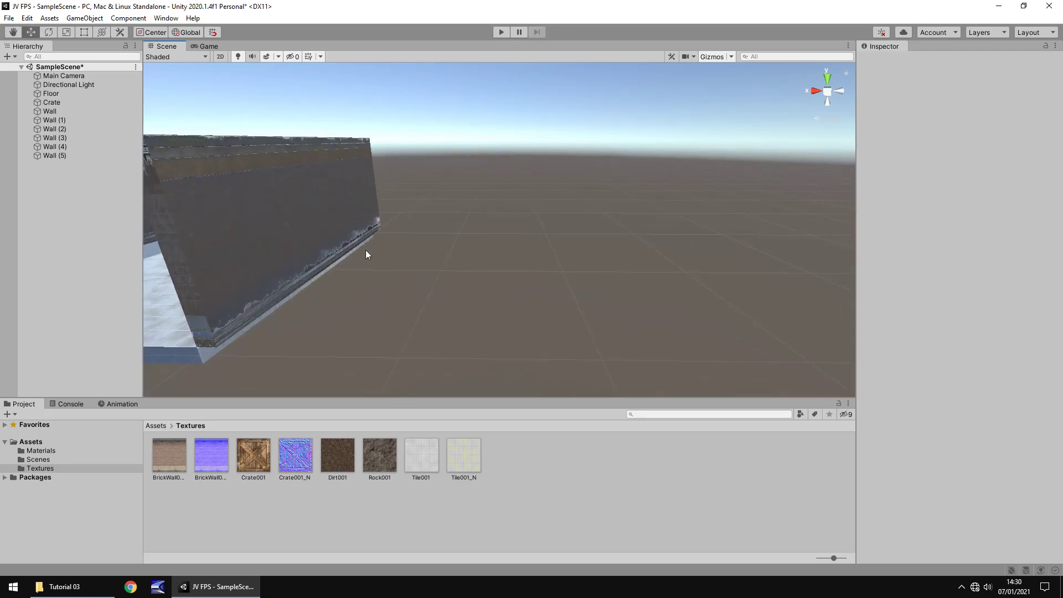
{"action": "left_click", "coordinate": [358, 197]}
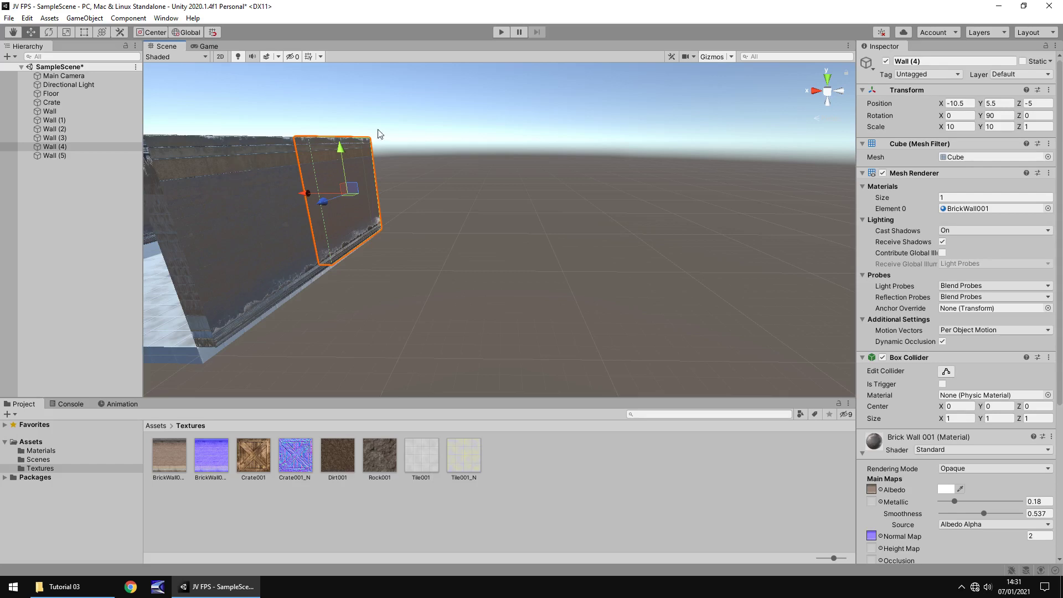
{"action": "left_click_drag", "start_coordinate": [395, 177], "coordinate": [334, 226], "text": "alt"}
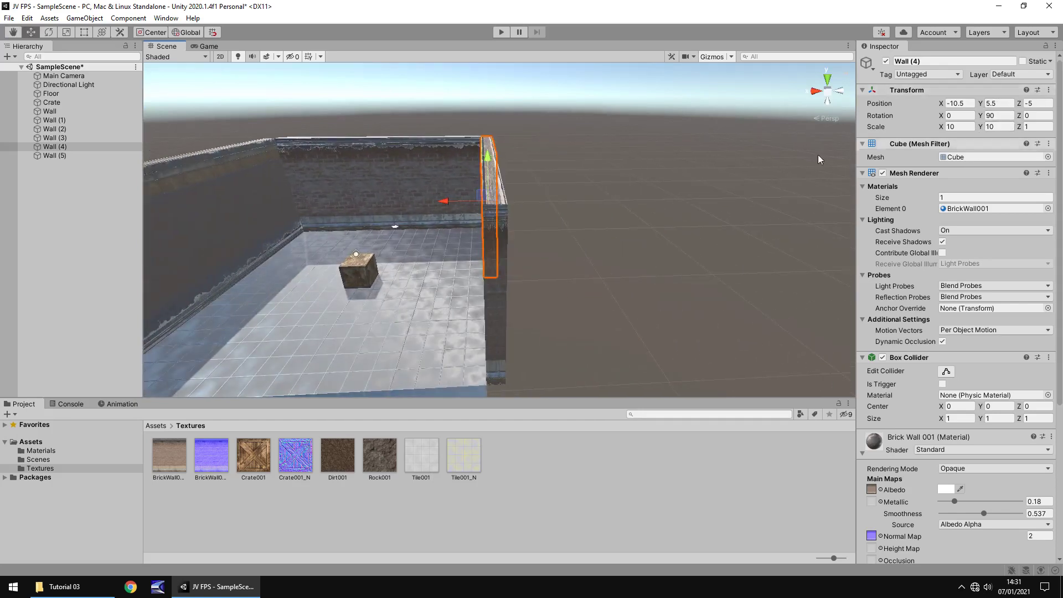
{"action": "scroll", "coordinate": [497, 302], "scroll_direction": "up", "scroll_amount": 3}
Set the rotation of Wall (5) to 90 degrees on both X and Z
{"action": "left_click", "coordinate": [387, 302]}
{"action": "middle_click_drag", "start_coordinate": [387, 301], "coordinate": [413, 290]}
{"action": "key", "text": "f"}
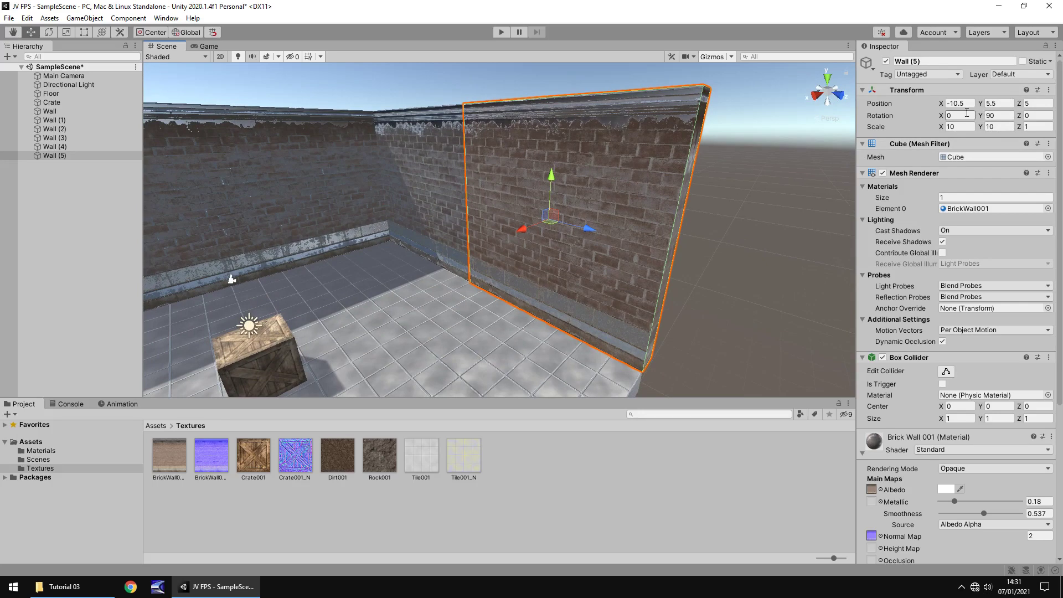
{"action": "left_click", "coordinate": [966, 113]}
{"action": "type", "text": "90"}
{"action": "key", "text": "Tab"}
{"action": "key", "text": "Tab"}
{"action": "type", "text": "90"}
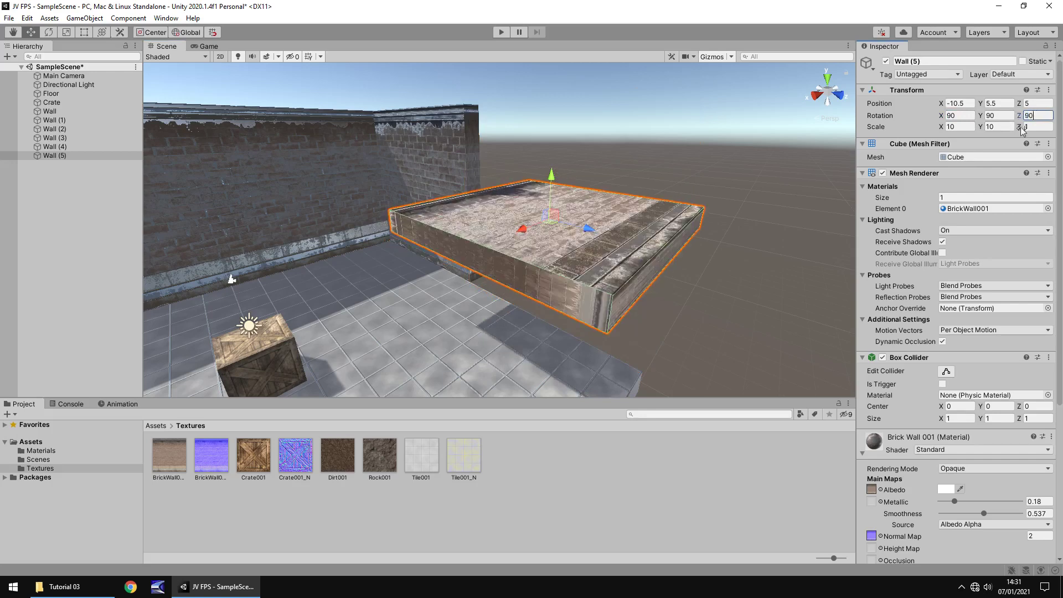
Set the Z scale of Wall (5) to 10 and inspect the texture direction on its faces
{"action": "left_click", "coordinate": [1039, 125]}
{"action": "type", "text": "0"}
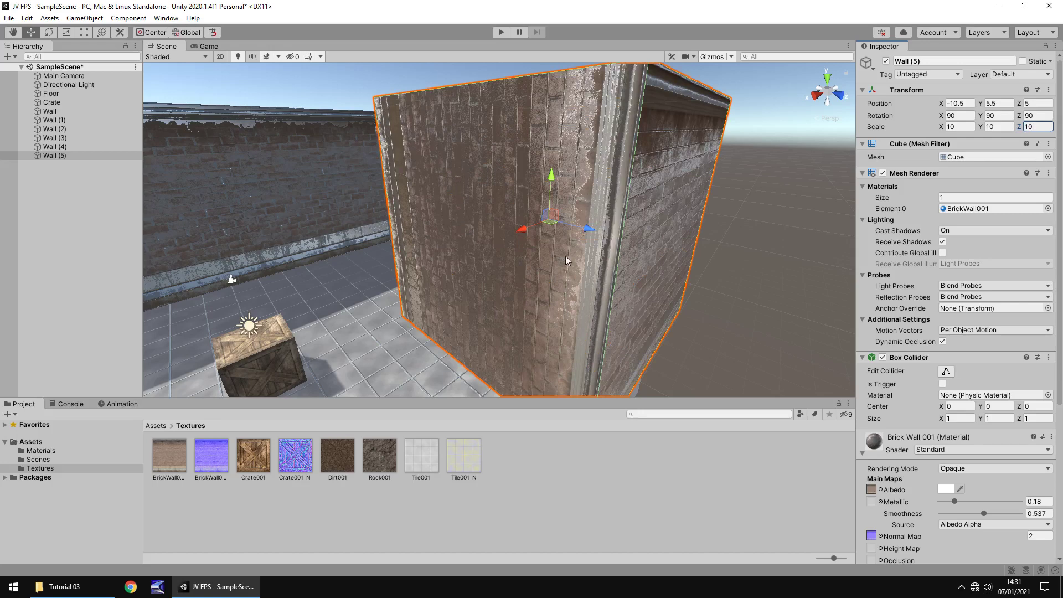
{"action": "middle_click_drag", "start_coordinate": [566, 254], "coordinate": [509, 241]}
{"action": "right_click_drag", "start_coordinate": [509, 240], "coordinate": [475, 311]}
{"action": "middle_click_drag", "start_coordinate": [475, 311], "coordinate": [411, 303]}
{"action": "right_click_drag", "start_coordinate": [410, 302], "coordinate": [498, 260]}
Set the X and Z rotation of Wall (5) to 0 and check the brick direction on its faces
{"action": "left_click", "coordinate": [964, 115]}
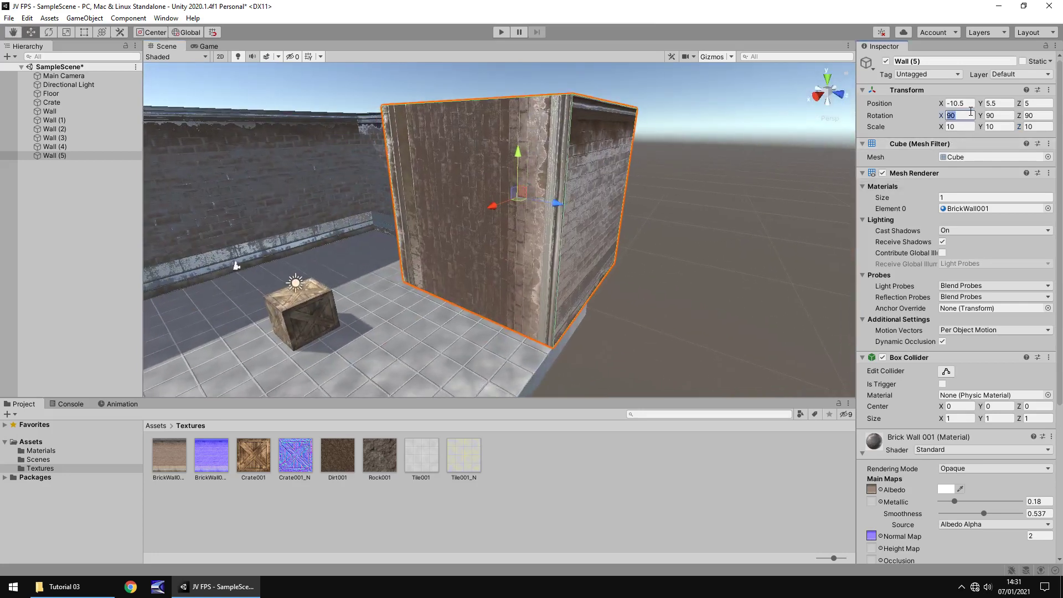
{"action": "type", "text": "0"}
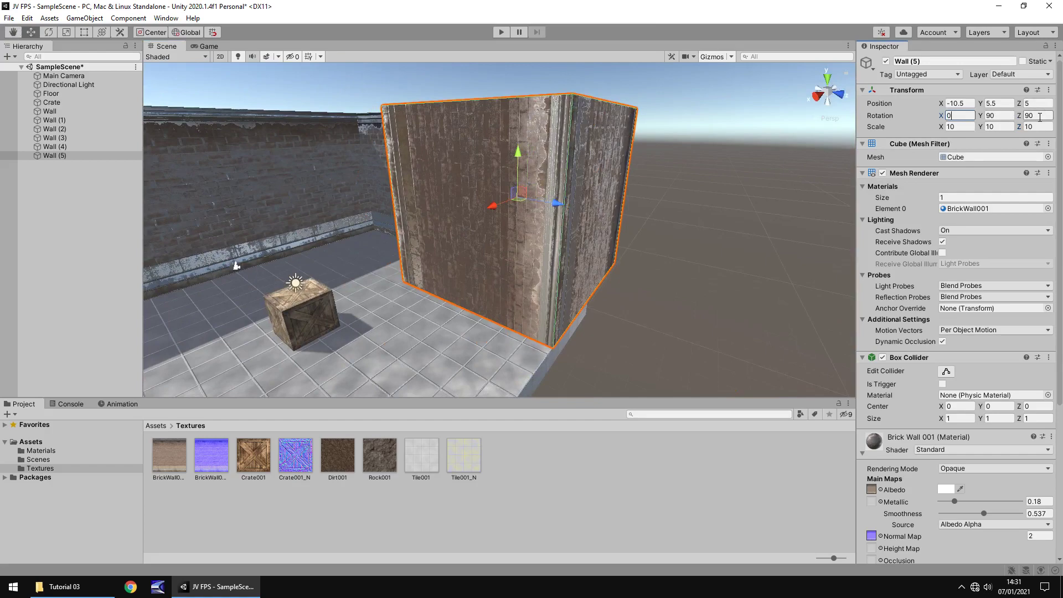
{"action": "left_click", "coordinate": [1039, 115]}
{"action": "type", "text": "0"}
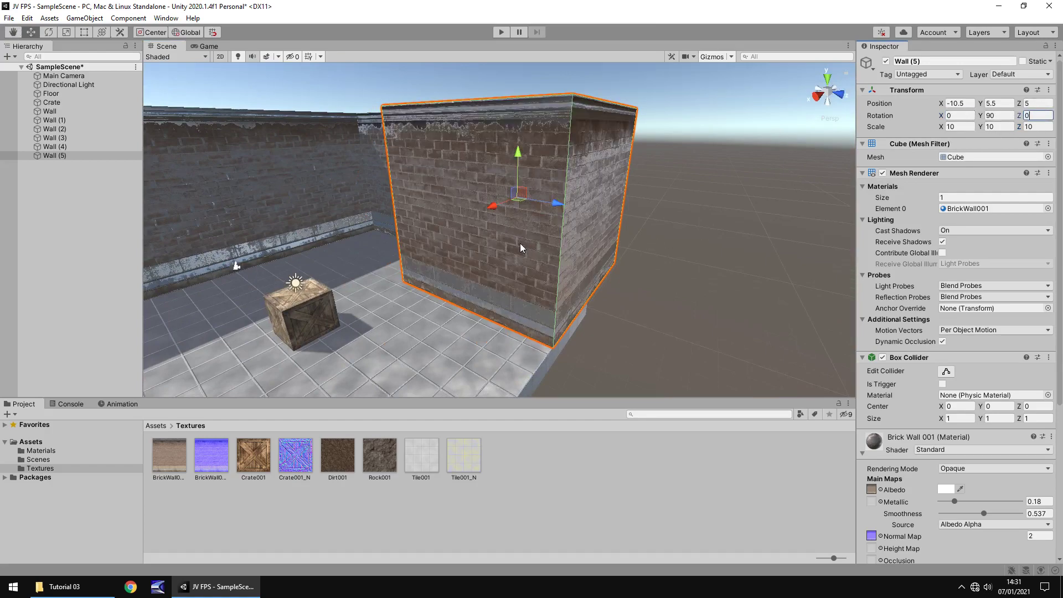
{"action": "right_click_drag", "start_coordinate": [494, 253], "coordinate": [560, 305]}
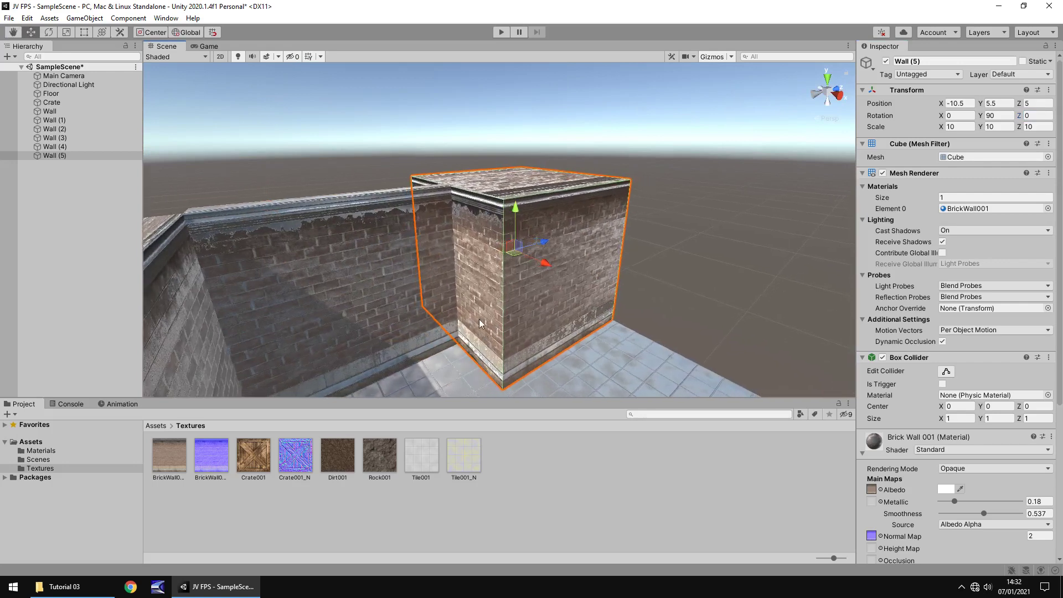
{"action": "right_click_drag", "start_coordinate": [480, 335], "coordinate": [260, 255]}
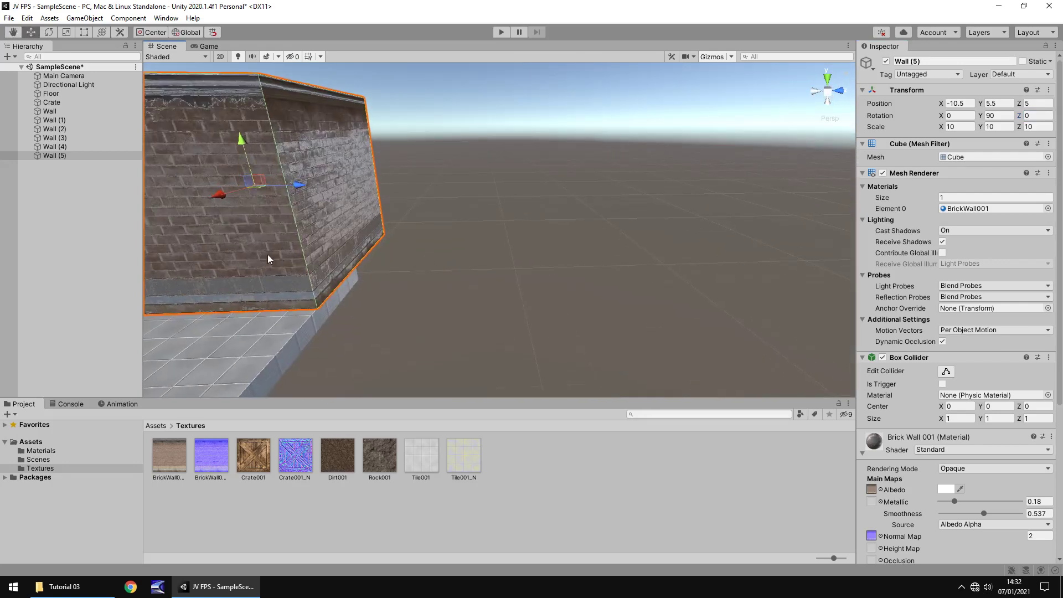
{"action": "left_click_drag", "start_coordinate": [269, 260], "coordinate": [415, 247], "text": "alt"}
{"action": "left_click_drag", "start_coordinate": [597, 227], "coordinate": [372, 247], "text": "alt"}
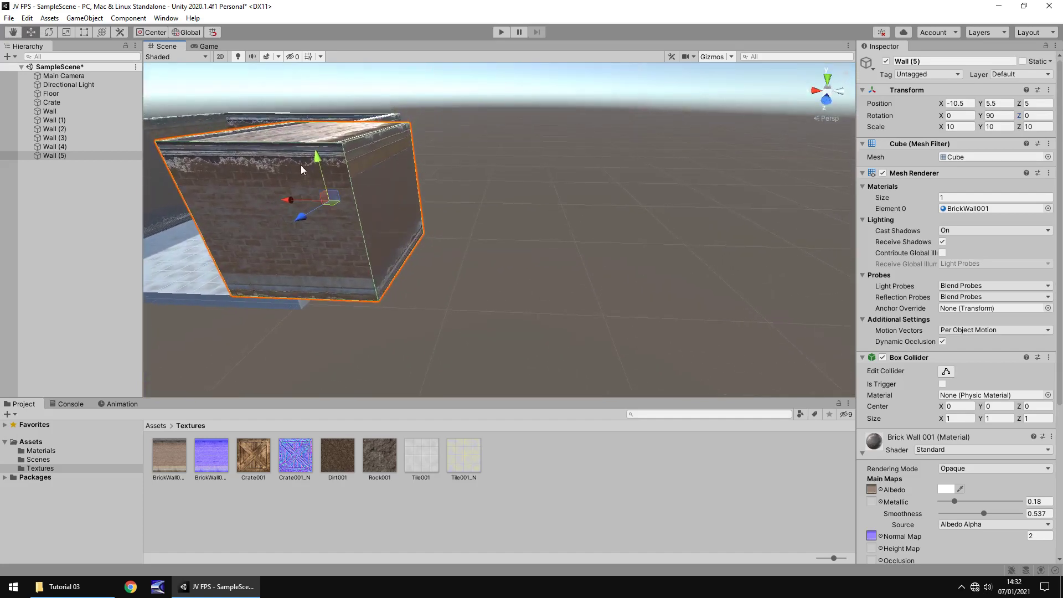
Set the Y rotation of Wall (5) to 0 and its X scale to 1
{"action": "left_click_drag", "start_coordinate": [980, 115], "coordinate": [732, 138]}
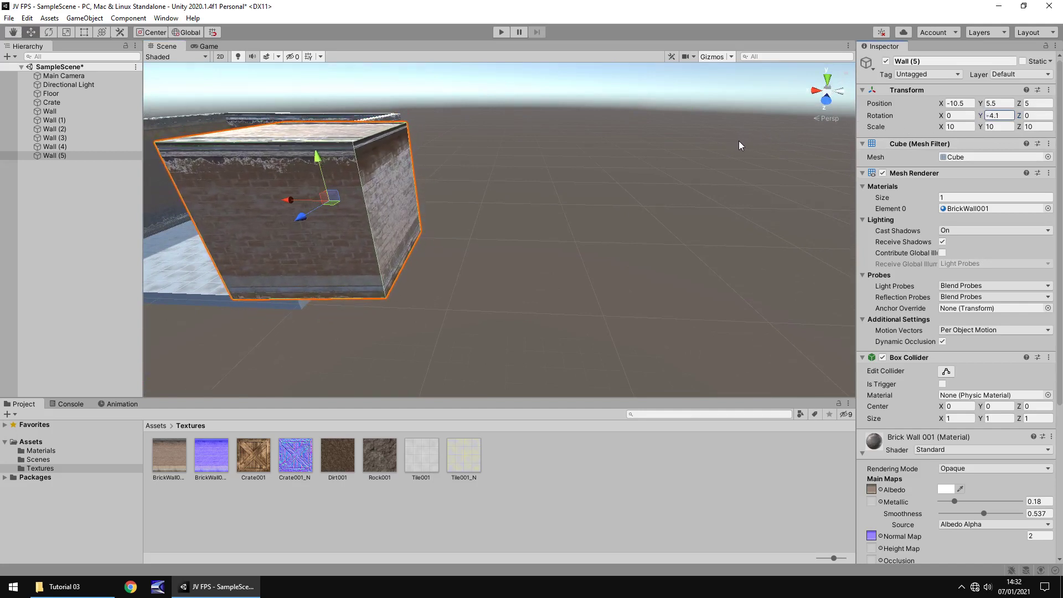
{"action": "key", "text": "BackSpace"}
{"action": "key", "text": "BackSpace"}
{"action": "key", "text": "BackSpace"}
{"action": "key", "text": "BackSpace"}
{"action": "type", "text": "0"}
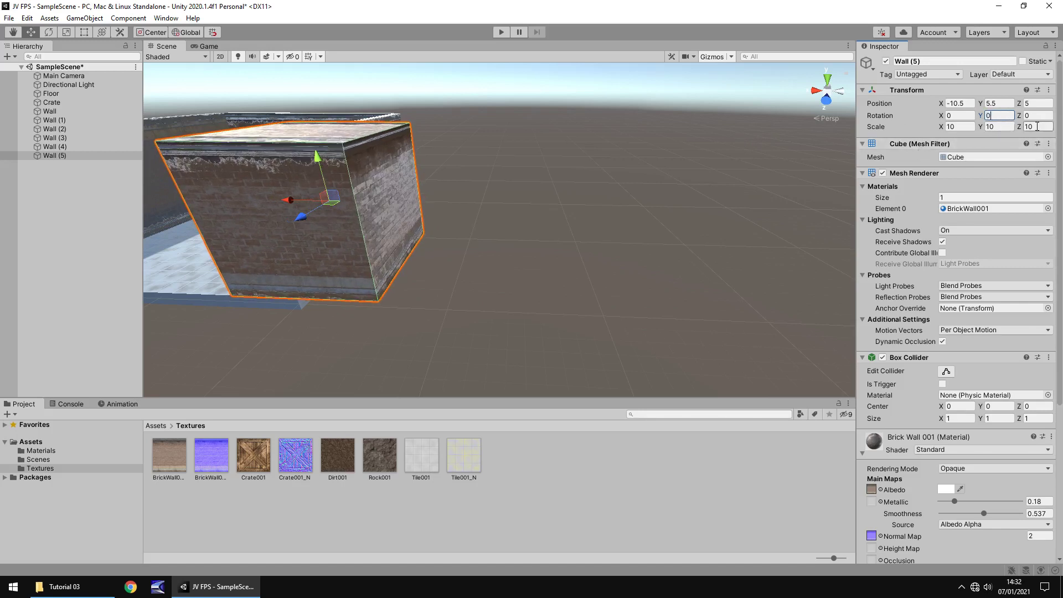
{"action": "left_click", "coordinate": [963, 127]}
{"action": "type", "text": "1"}
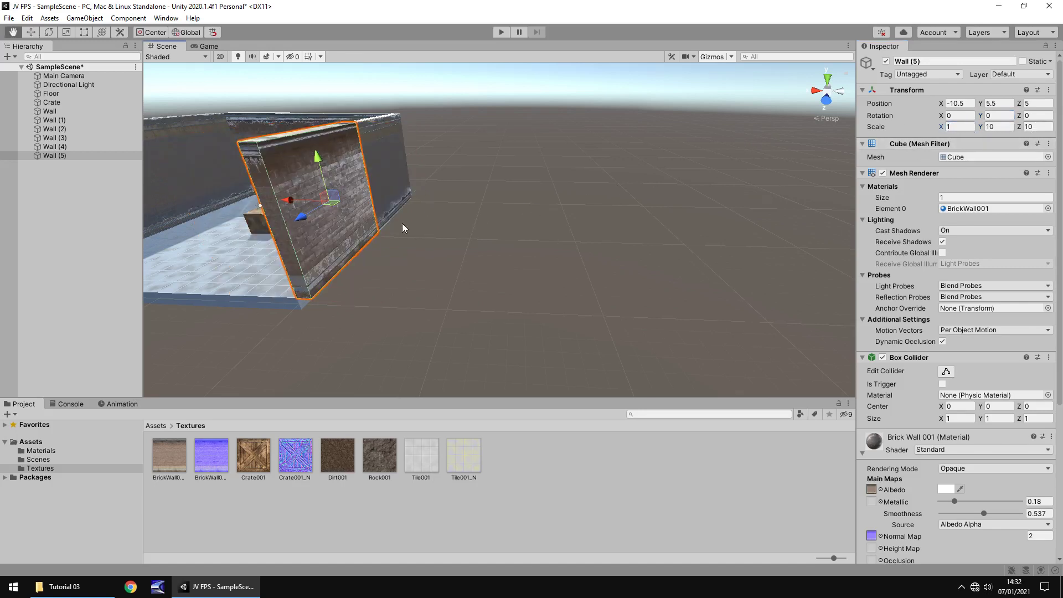
{"action": "left_click_drag", "start_coordinate": [400, 225], "coordinate": [727, 226], "text": "alt"}
{"action": "key", "text": "f"}
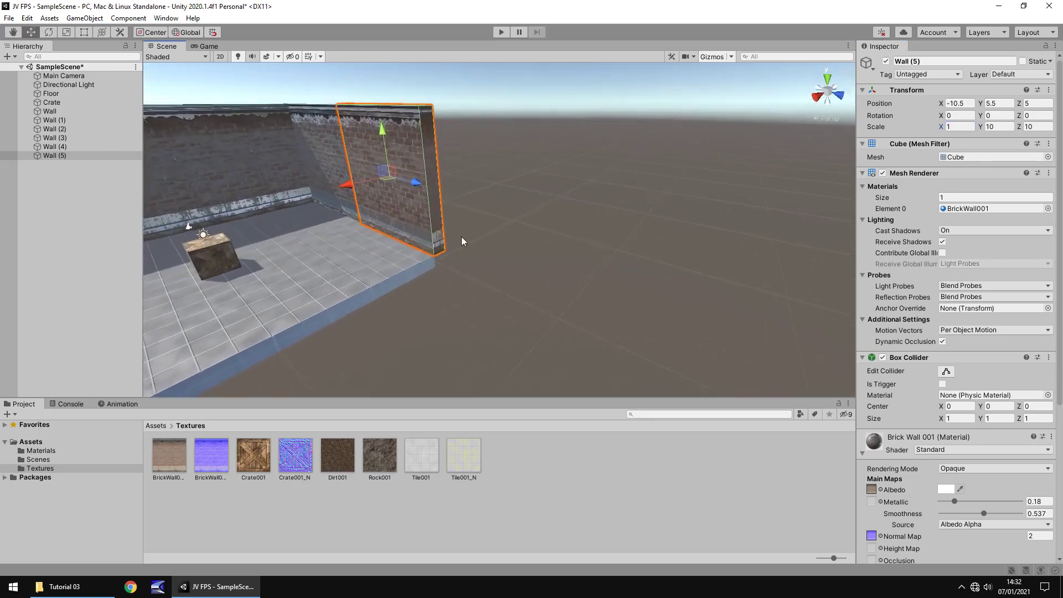
Compare Wall (4) with Wall (5) and set the Y rotation of Wall (4) to 0
{"action": "left_click_drag", "start_coordinate": [599, 220], "coordinate": [500, 185], "text": "alt"}
{"action": "middle_click_drag", "start_coordinate": [501, 185], "coordinate": [487, 197]}
{"action": "left_click_drag", "start_coordinate": [486, 198], "coordinate": [487, 239], "text": "alt"}
{"action": "left_click", "coordinate": [487, 239]}
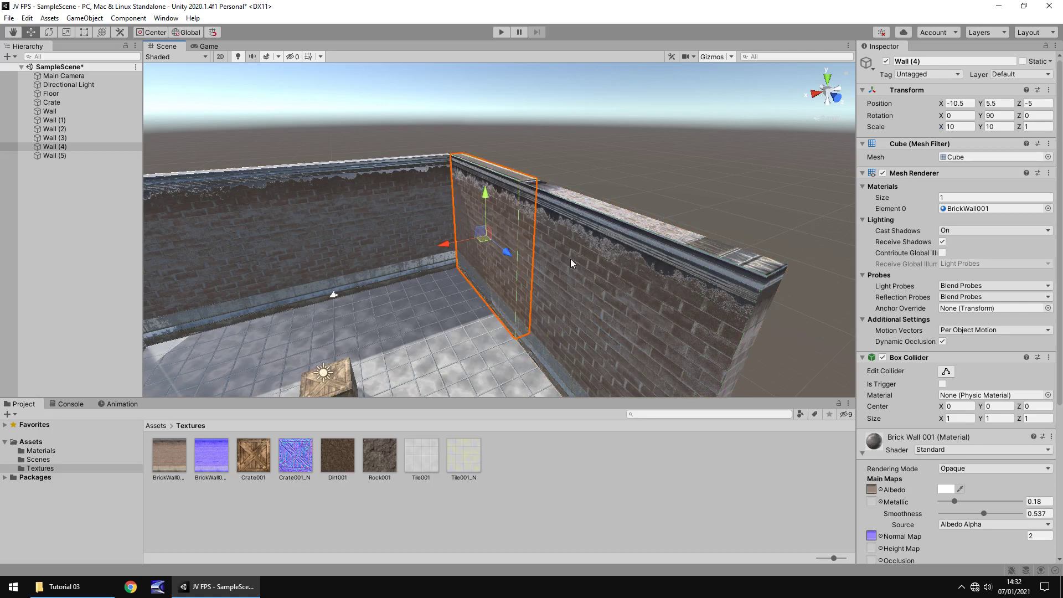
{"action": "left_click", "coordinate": [638, 312]}
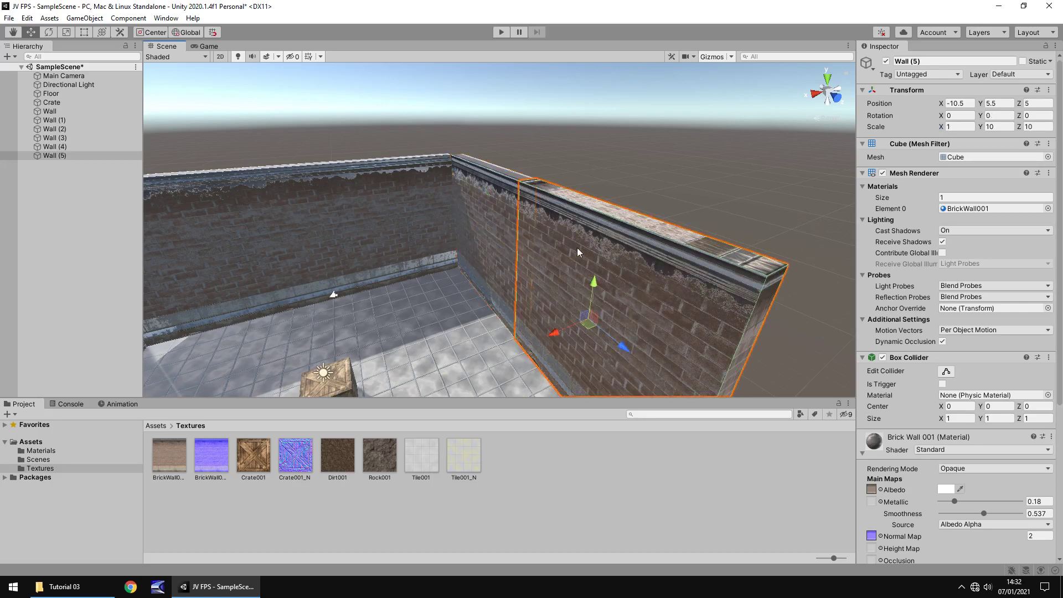
{"action": "left_click", "coordinate": [481, 224]}
{"action": "left_click", "coordinate": [996, 115]}
{"action": "type", "text": "0"}
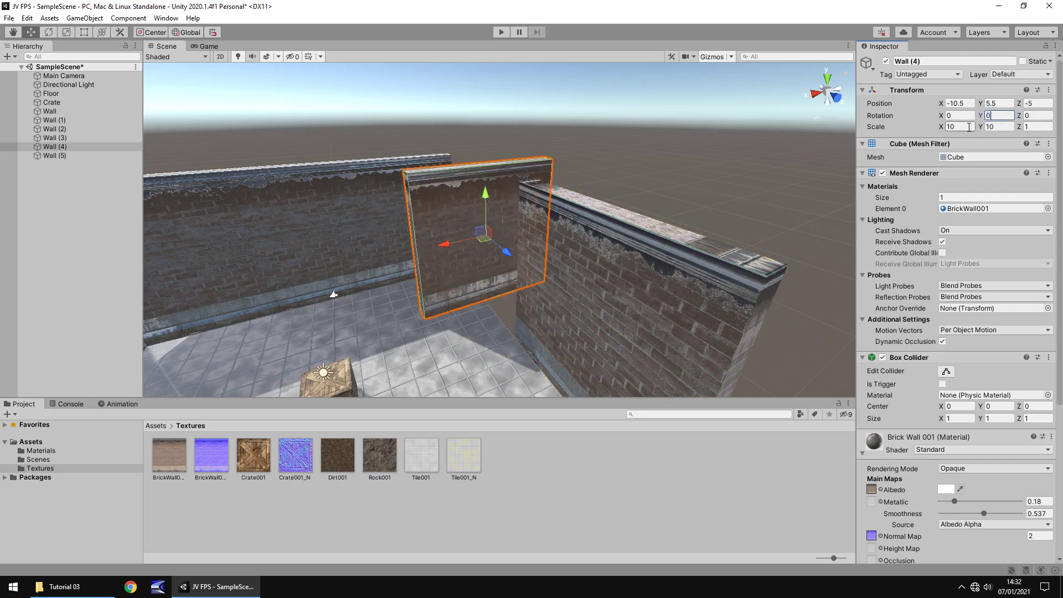
Set the scale of Wall (4) to 1 on X and 10 on Z
{"action": "left_click", "coordinate": [967, 127]}
{"action": "type", "text": "1"}
{"action": "key", "text": "Tab"}
{"action": "key", "text": "Tab"}
{"action": "type", "text": "10"}
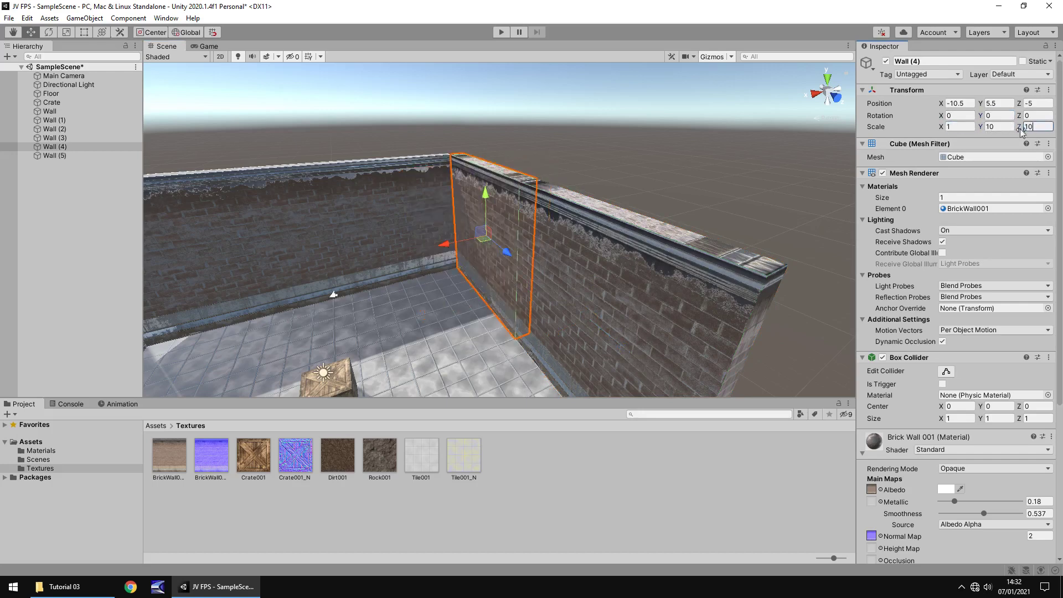
Examine the brick texture orientation on the inner faces of the room's walls, including the opposite side wall
{"action": "left_click", "coordinate": [755, 165]}
{"action": "mouse_move", "coordinate": [666, 162]}
{"action": "middle_mouse_down"}
{"action": "mouse_move", "coordinate": [633, 171]}
{"action": "mouse_move", "coordinate": [680, 166]}
{"action": "middle_mouse_up"}
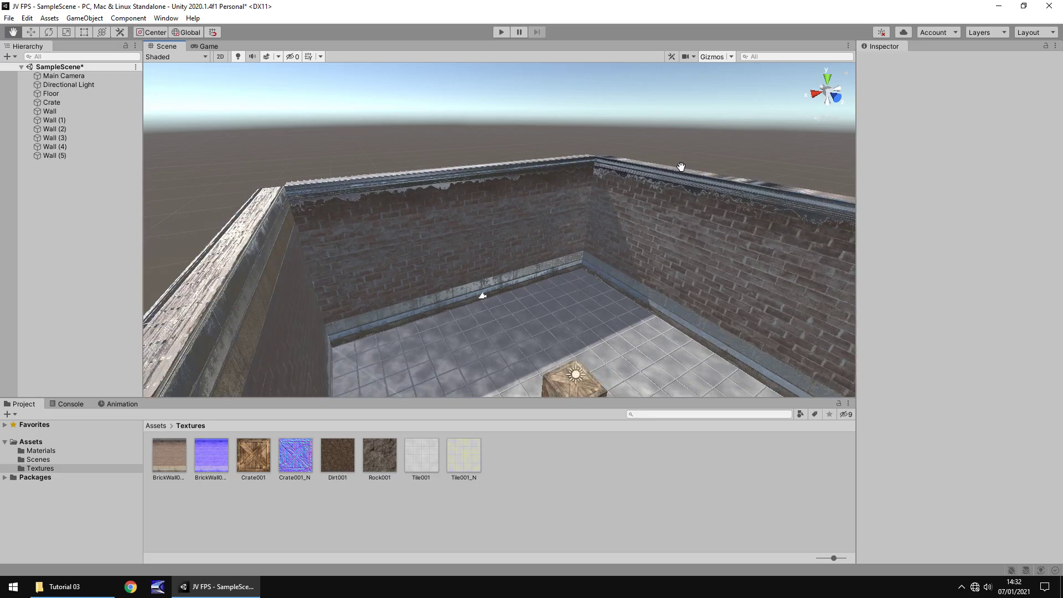
{"action": "left_click_drag", "start_coordinate": [681, 166], "coordinate": [666, 197], "text": "alt"}
{"action": "middle_click_drag", "start_coordinate": [666, 197], "coordinate": [653, 198]}
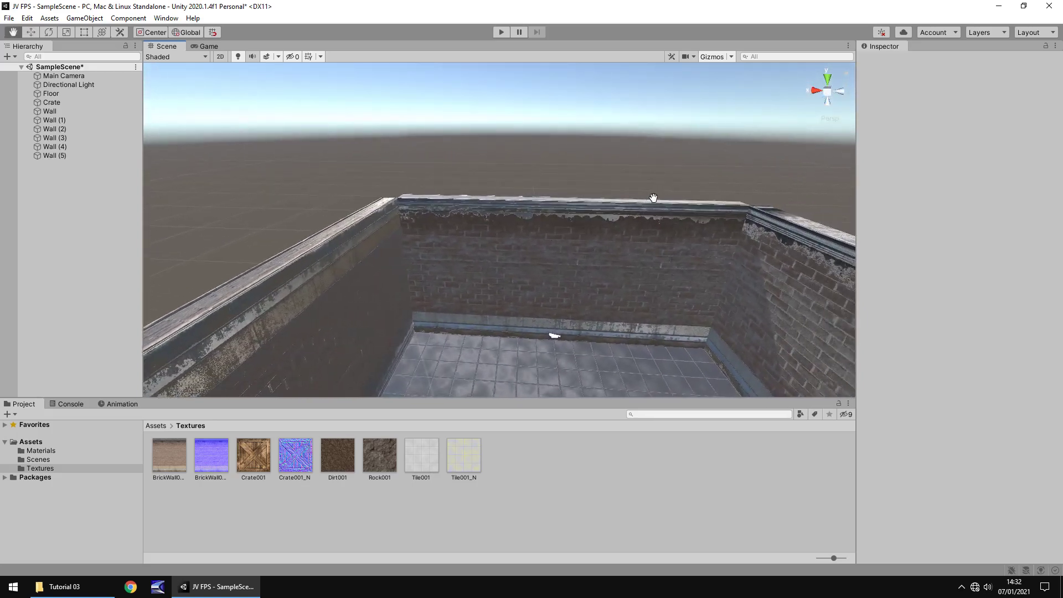
{"action": "scroll", "coordinate": [653, 198], "scroll_direction": "up", "scroll_amount": 3}
{"action": "scroll", "coordinate": [636, 178], "scroll_direction": "down", "scroll_amount": 3}
{"action": "left_click_drag", "start_coordinate": [636, 177], "coordinate": [543, 171], "text": "alt"}
{"action": "scroll", "coordinate": [568, 215], "scroll_direction": "up", "scroll_amount": 3}
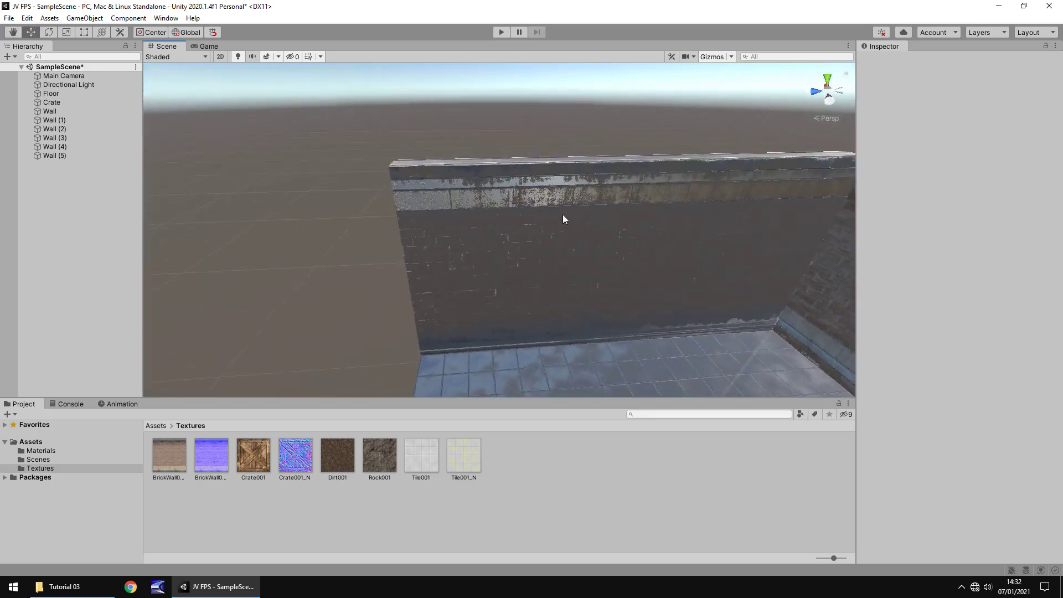
{"action": "scroll", "coordinate": [568, 214], "scroll_direction": "down", "scroll_amount": 3}
Set the Y rotation of Wall (2) to -90 after viewing its inner and outer faces
{"action": "left_click", "coordinate": [530, 212]}
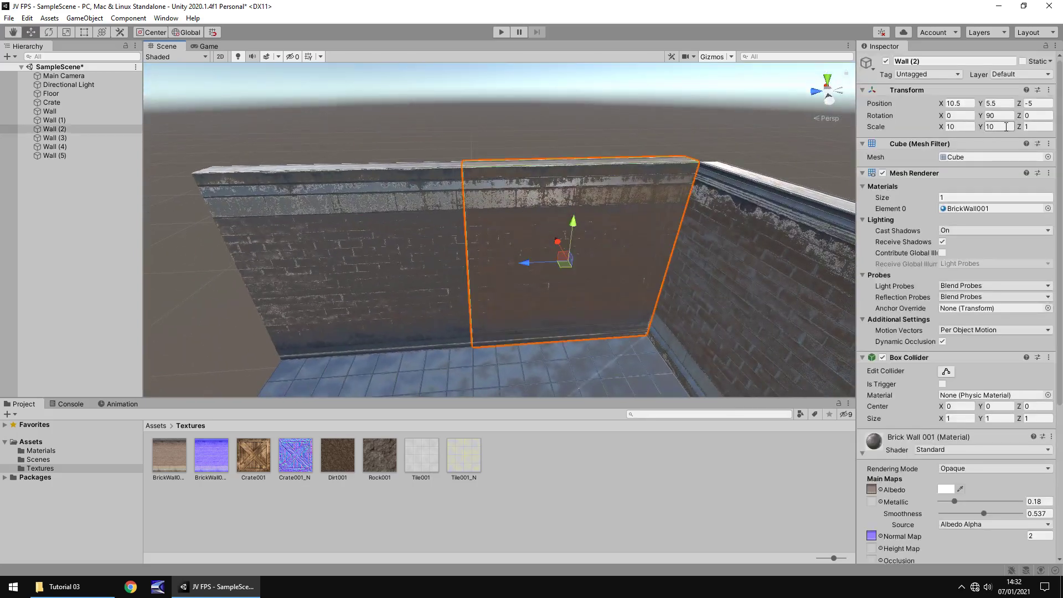
{"action": "right_click_drag", "start_coordinate": [697, 224], "coordinate": [693, 254]}
{"action": "middle_click_drag", "start_coordinate": [694, 254], "coordinate": [682, 231]}
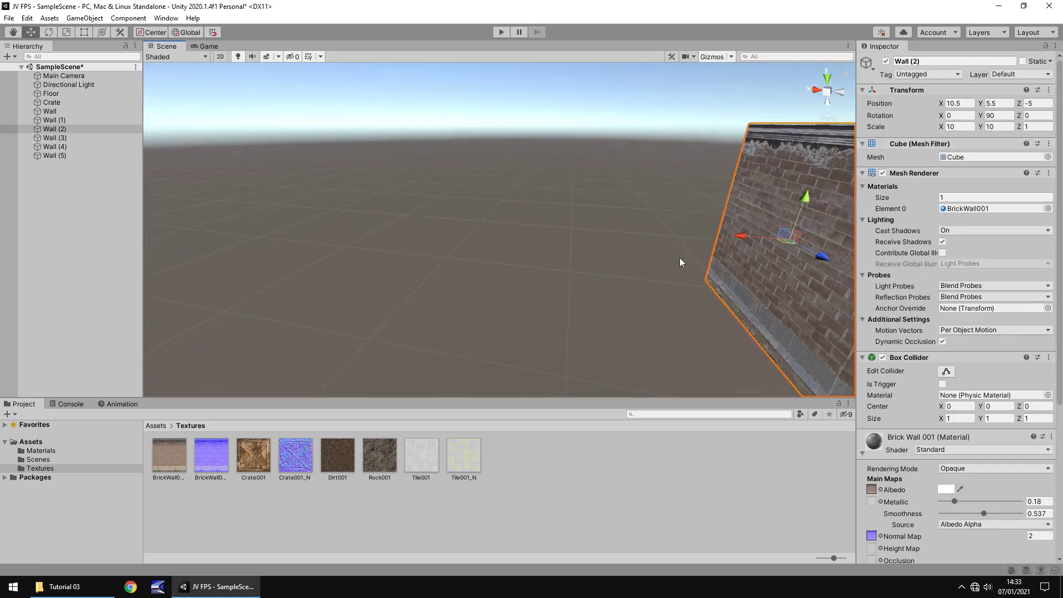
{"action": "right_click_drag", "start_coordinate": [749, 265], "coordinate": [505, 227]}
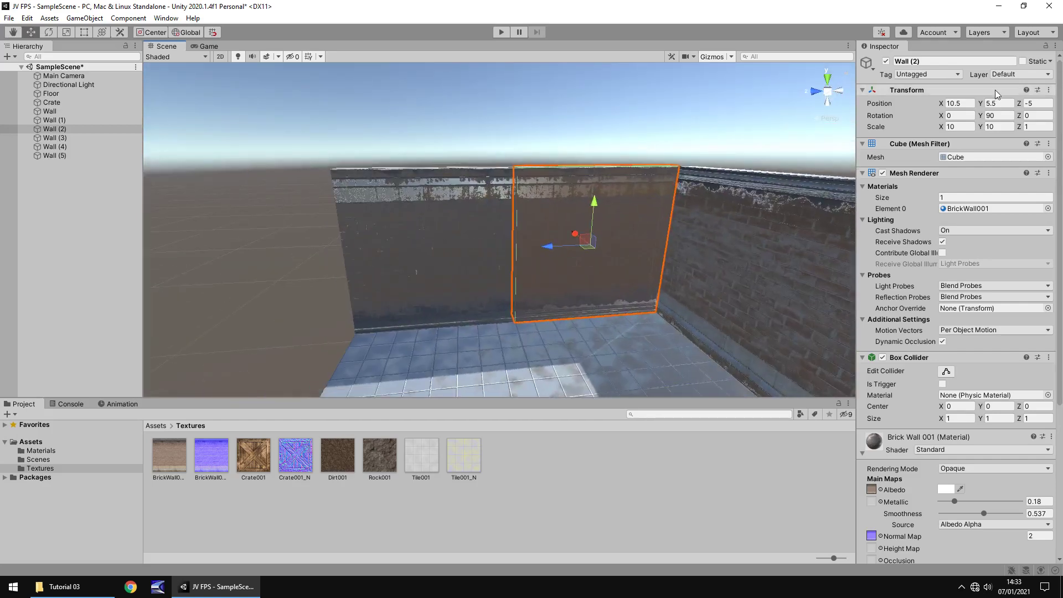
{"action": "left_click", "coordinate": [1001, 114]}
{"action": "type", "text": "-90"}
Set the Y rotation of Wall (3) to -90 and deselect it
{"action": "left_click", "coordinate": [459, 279]}
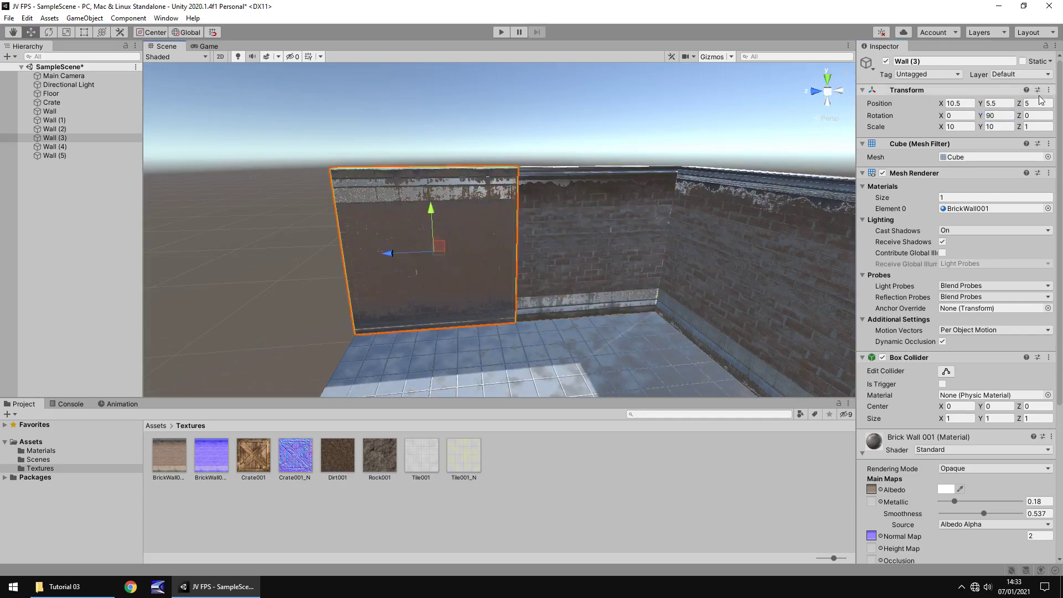
{"action": "left_click", "coordinate": [1000, 115]}
{"action": "type", "text": "-90"}
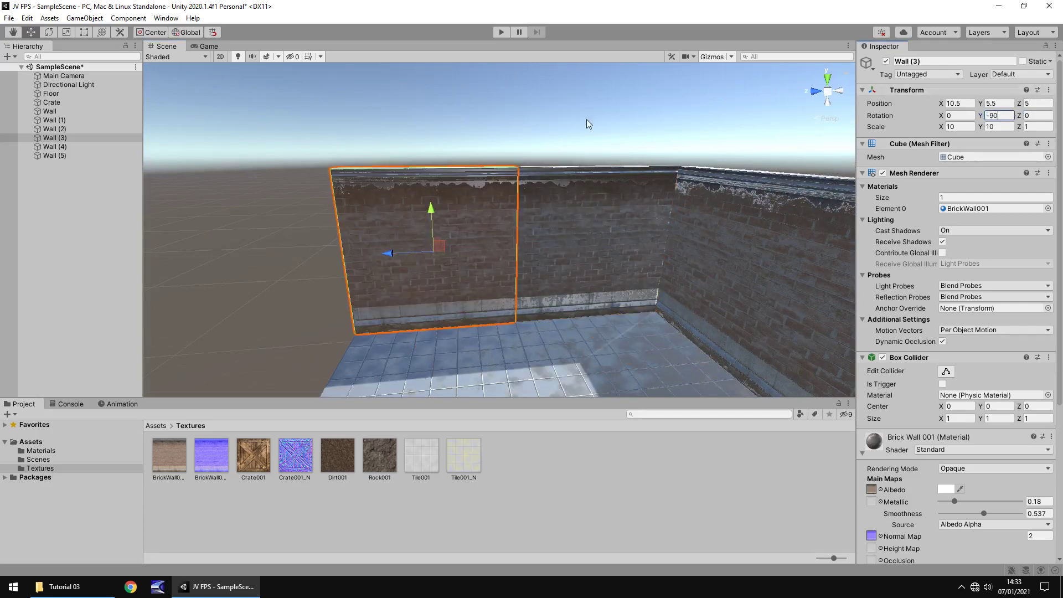
{"action": "left_click", "coordinate": [582, 117]}
Raise the crate above the tiled floor to a Y position of 8.5
{"action": "left_click_drag", "start_coordinate": [582, 117], "coordinate": [603, 284], "text": "alt"}
{"action": "scroll", "coordinate": [609, 274], "scroll_direction": "down", "scroll_amount": 3}
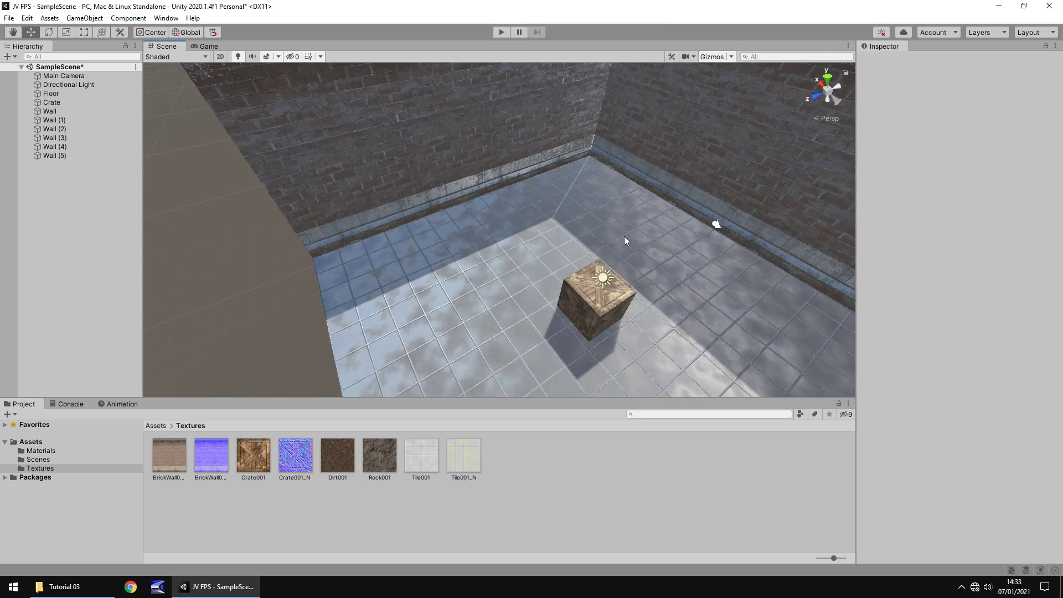
{"action": "left_click_drag", "start_coordinate": [479, 225], "coordinate": [417, 286], "text": "alt"}
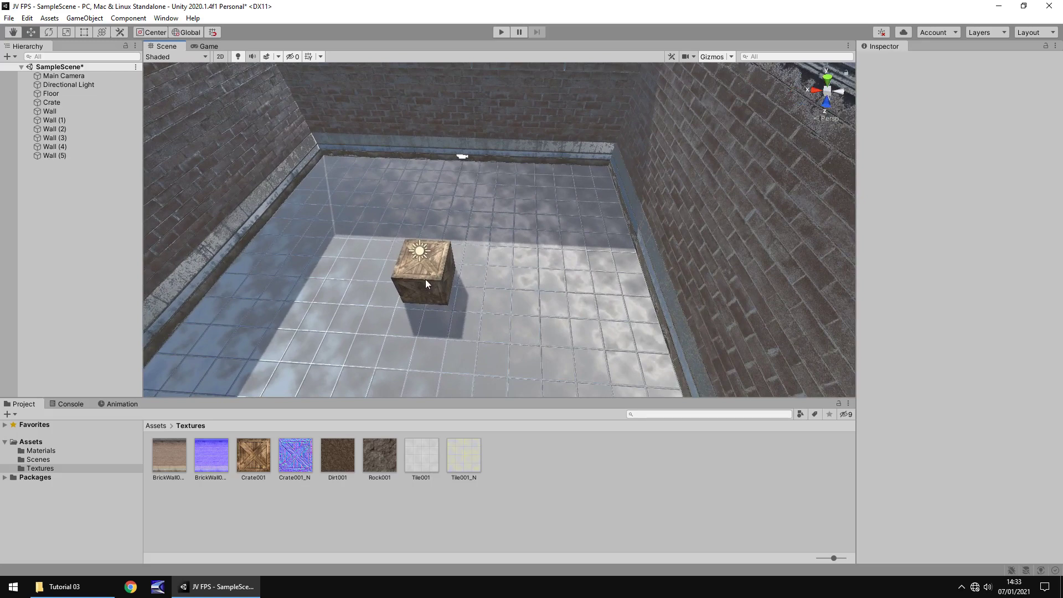
{"action": "left_click", "coordinate": [432, 280]}
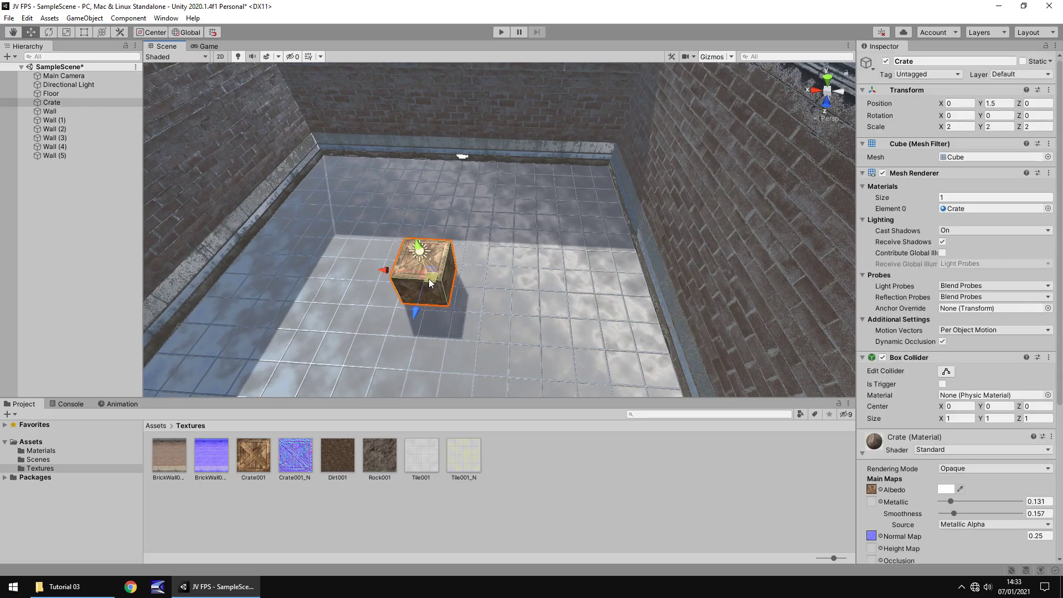
{"action": "left_click_drag", "start_coordinate": [420, 250], "coordinate": [461, 34]}
Run the scene, watch the raised crate in the Scene view, and stop the run
{"action": "left_click", "coordinate": [496, 32]}
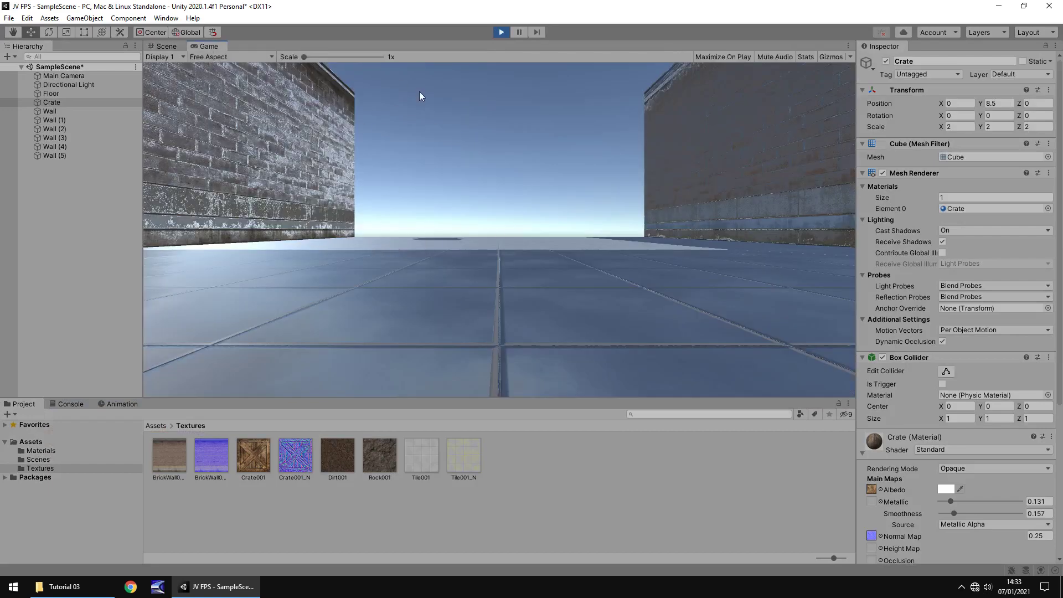
{"action": "left_click", "coordinate": [164, 47]}
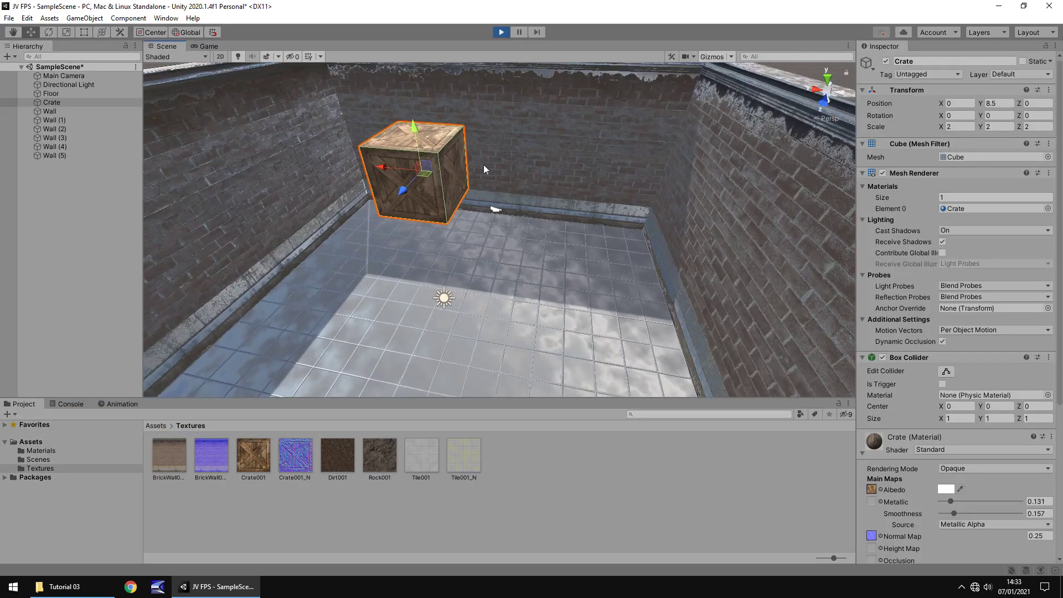
{"action": "left_click", "coordinate": [501, 32]}
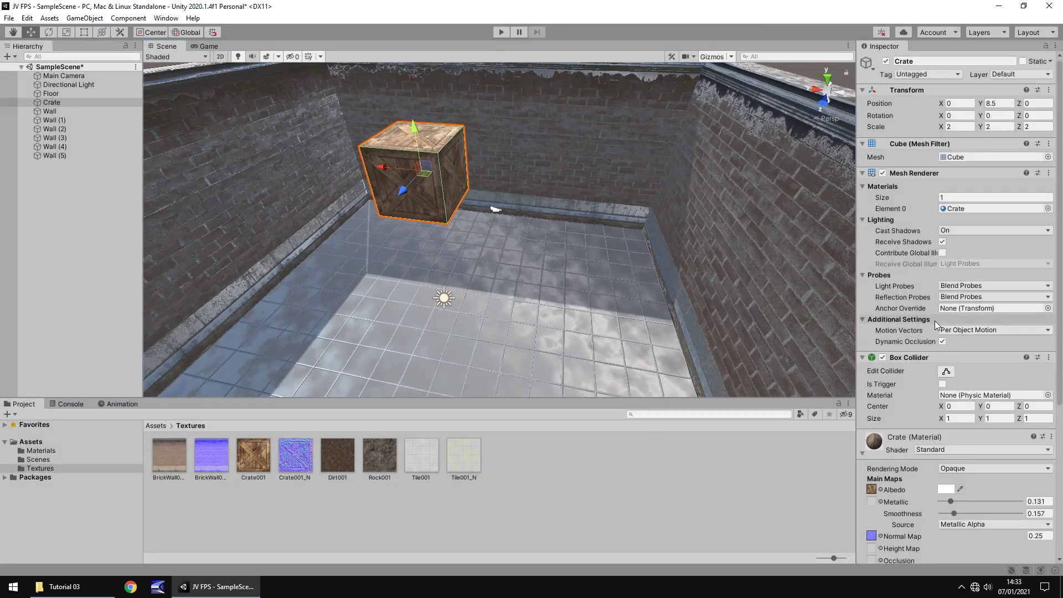
Add a Rigidbody physics component to the crate and look over its settings
{"action": "scroll", "coordinate": [931, 317], "scroll_direction": "down", "scroll_amount": 5}
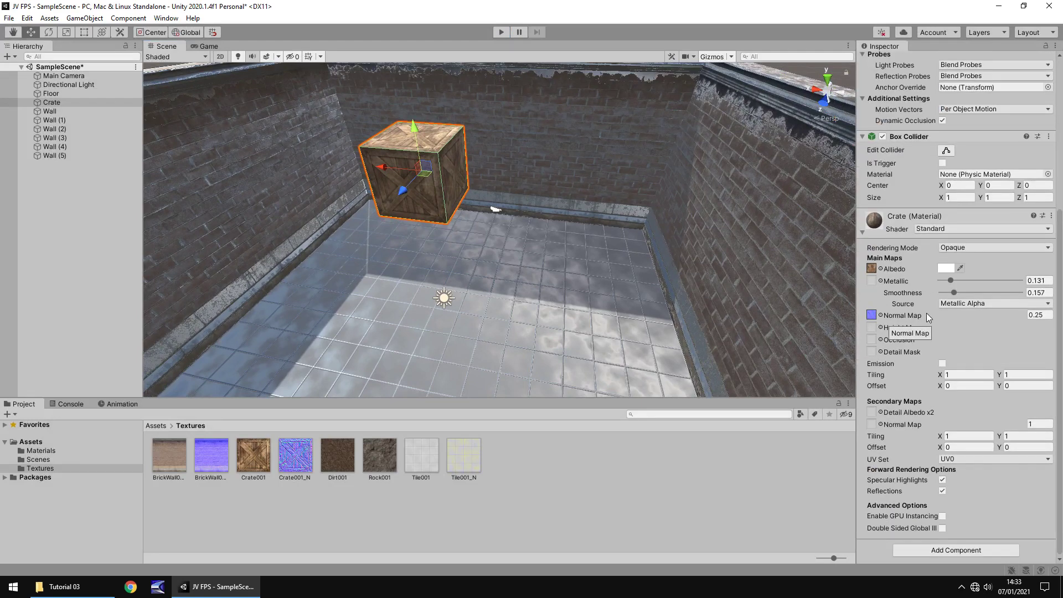
{"action": "left_click", "coordinate": [50, 102]}
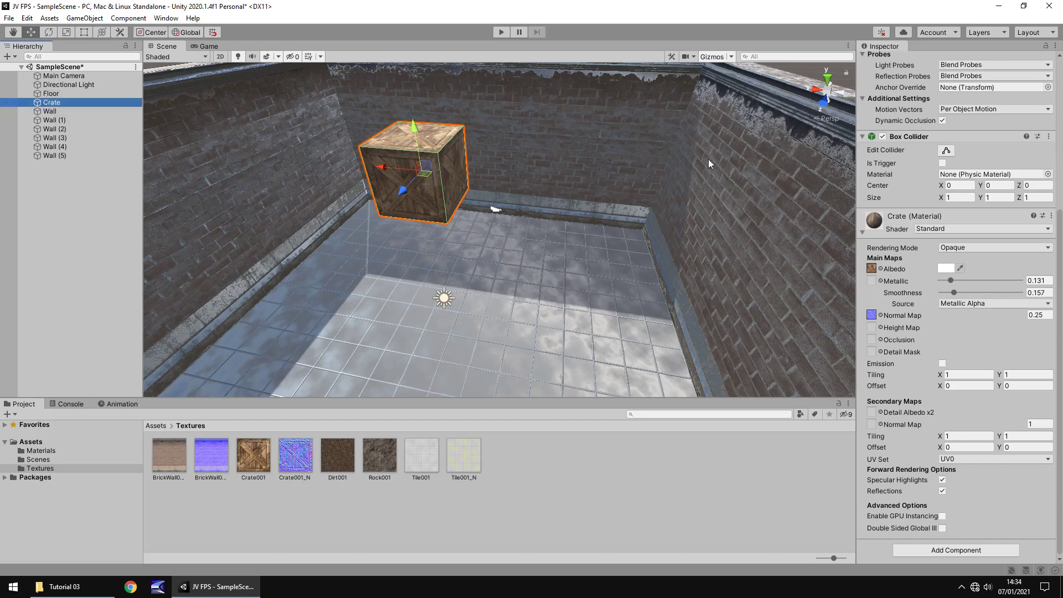
{"action": "left_click", "coordinate": [951, 550]}
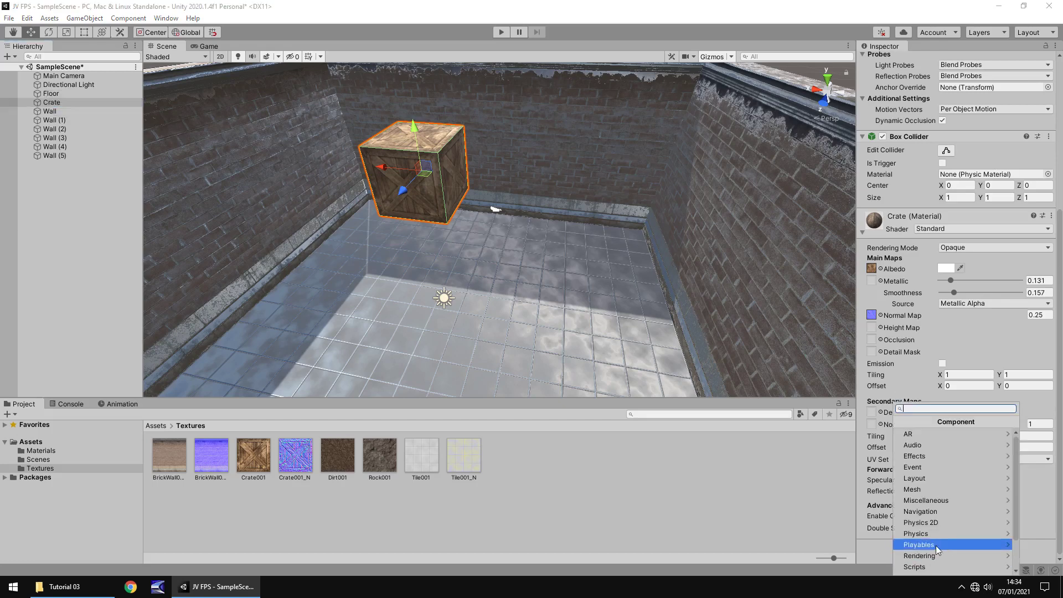
{"action": "left_click", "coordinate": [916, 535]}
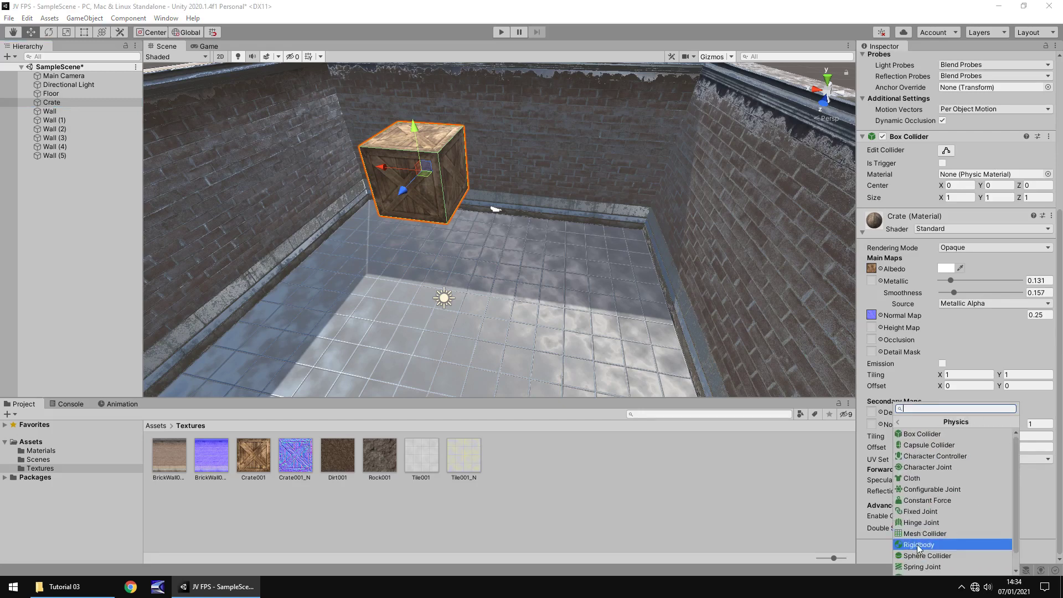
{"action": "left_click", "coordinate": [918, 545]}
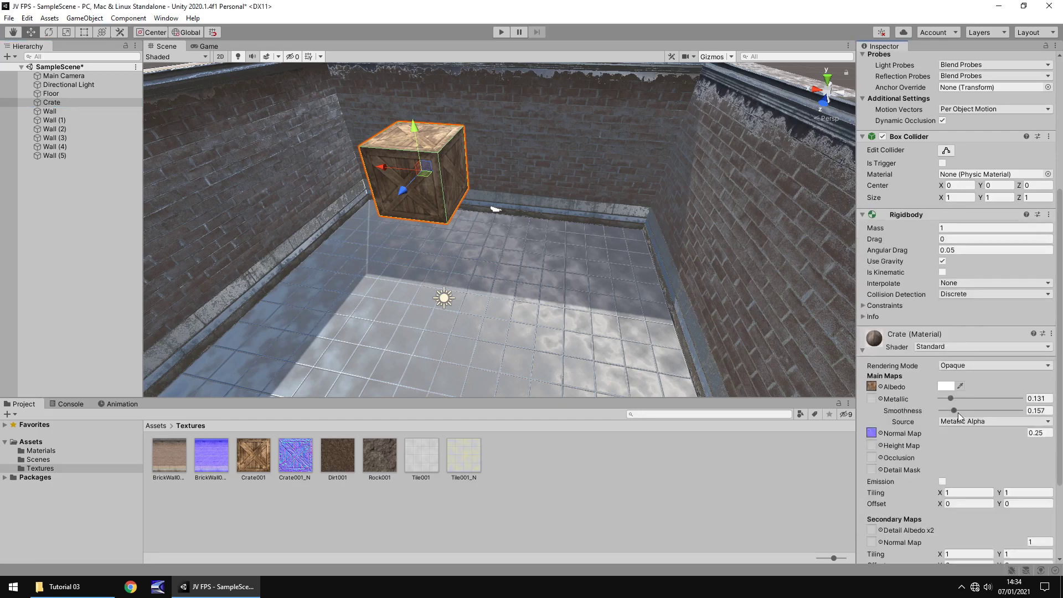
{"action": "left_click", "coordinate": [496, 32]}
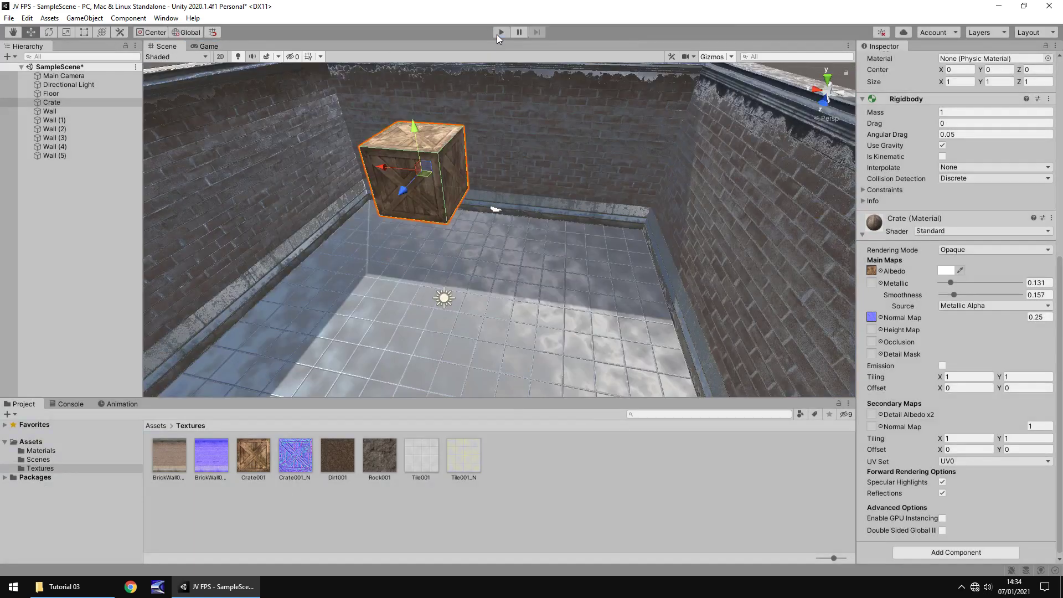
{"action": "scroll", "coordinate": [946, 222], "scroll_direction": "up", "scroll_amount": 3}
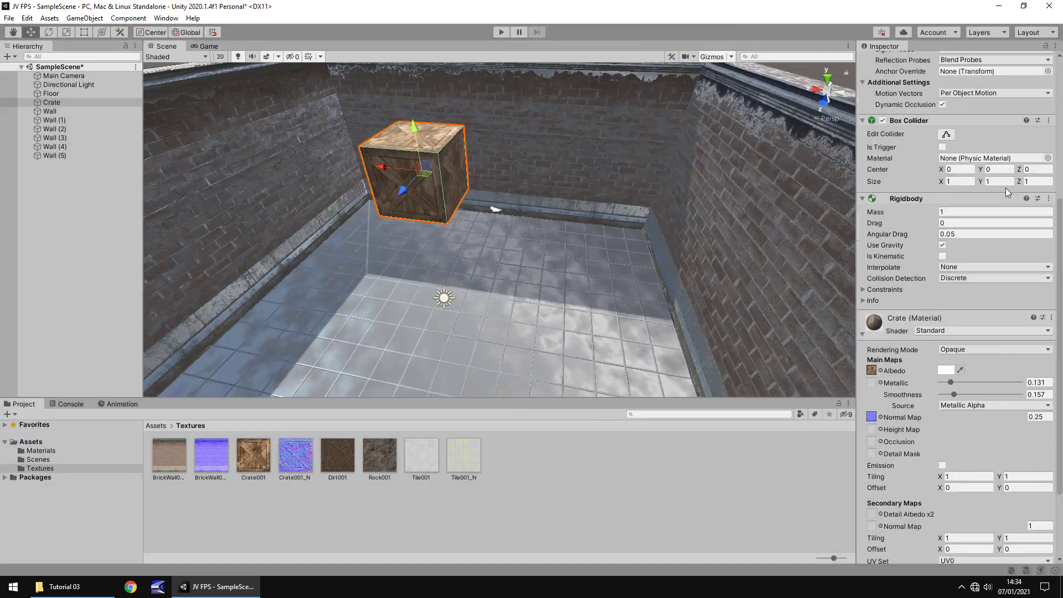
Set the crate's Rigidbody mass to 149.22 and test its fall in a short run of the scene
{"action": "left_click_drag", "start_coordinate": [883, 216], "coordinate": [247, 212]}
{"action": "left_click", "coordinate": [496, 29]}
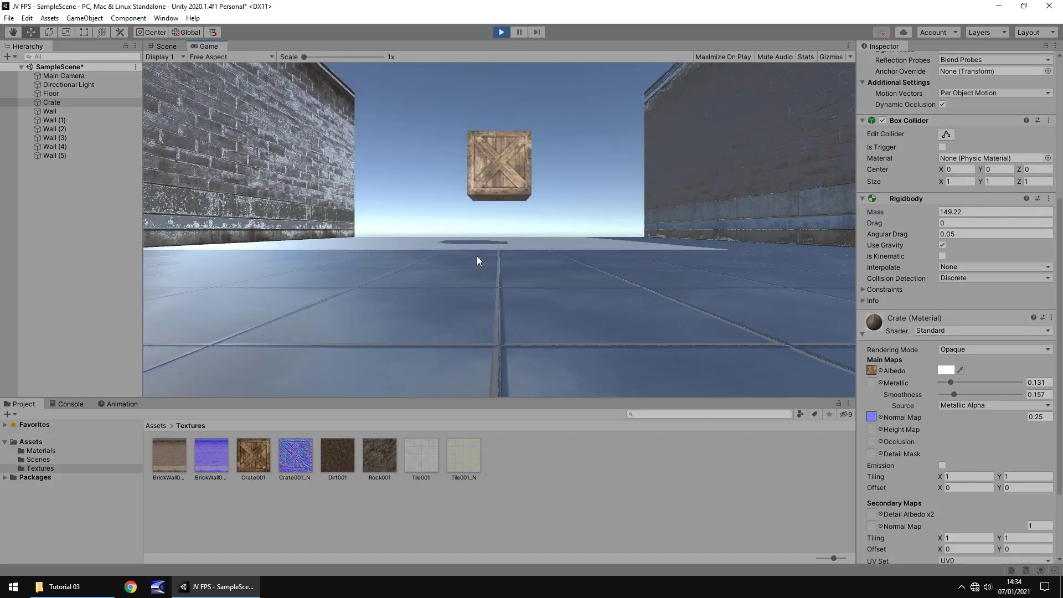
{"action": "left_click", "coordinate": [501, 32]}
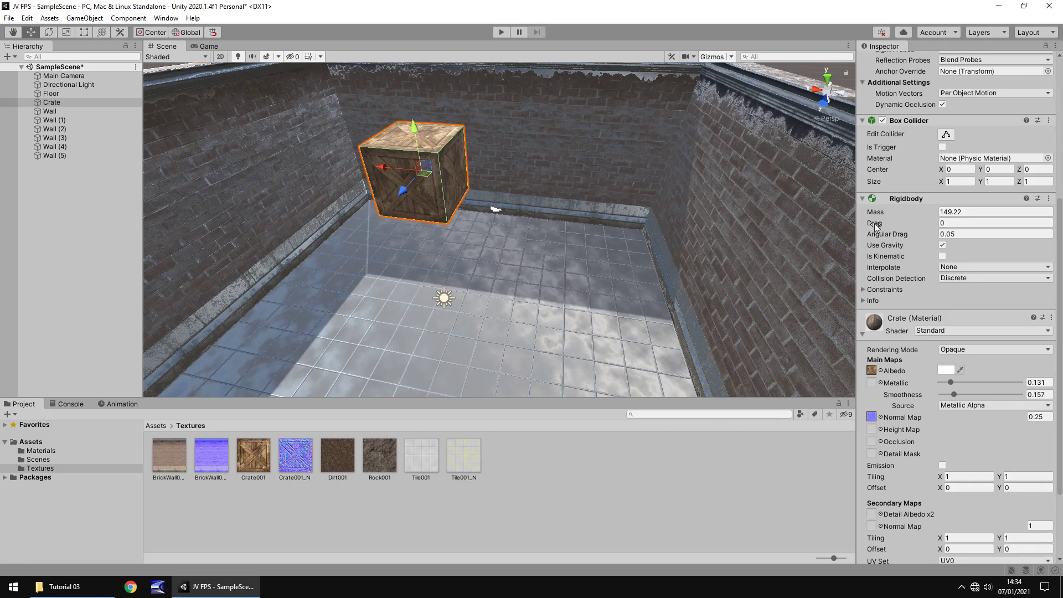
Set the crate's drag to 27.4 and test its fall, lowering the drag to 0 during the run before stopping it
{"action": "left_click_drag", "start_coordinate": [876, 223], "coordinate": [265, 218]}
{"action": "left_click", "coordinate": [500, 31]}
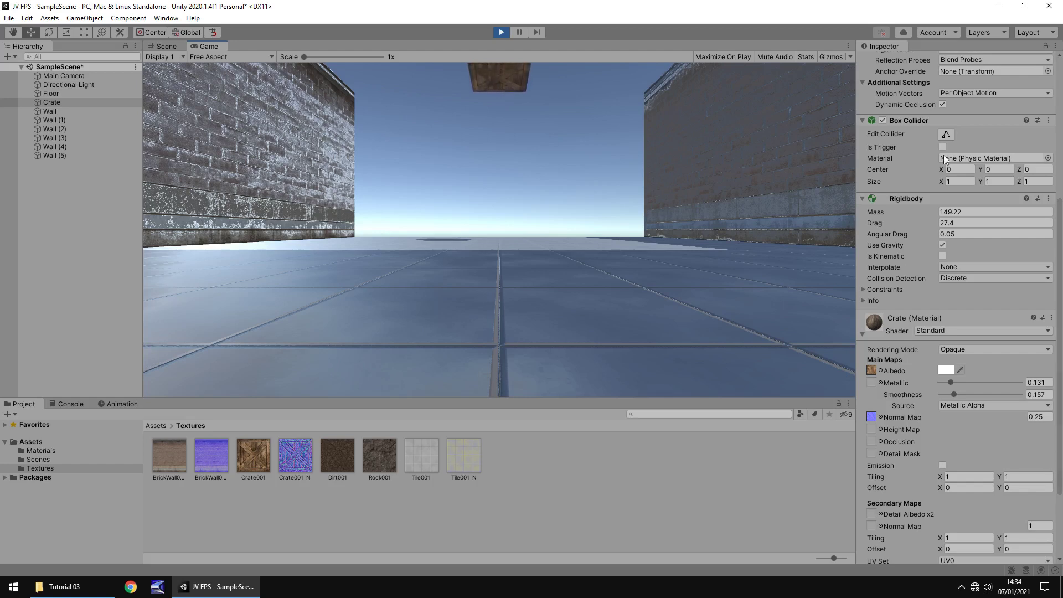
{"action": "left_click_drag", "start_coordinate": [872, 221], "coordinate": [773, 220]}
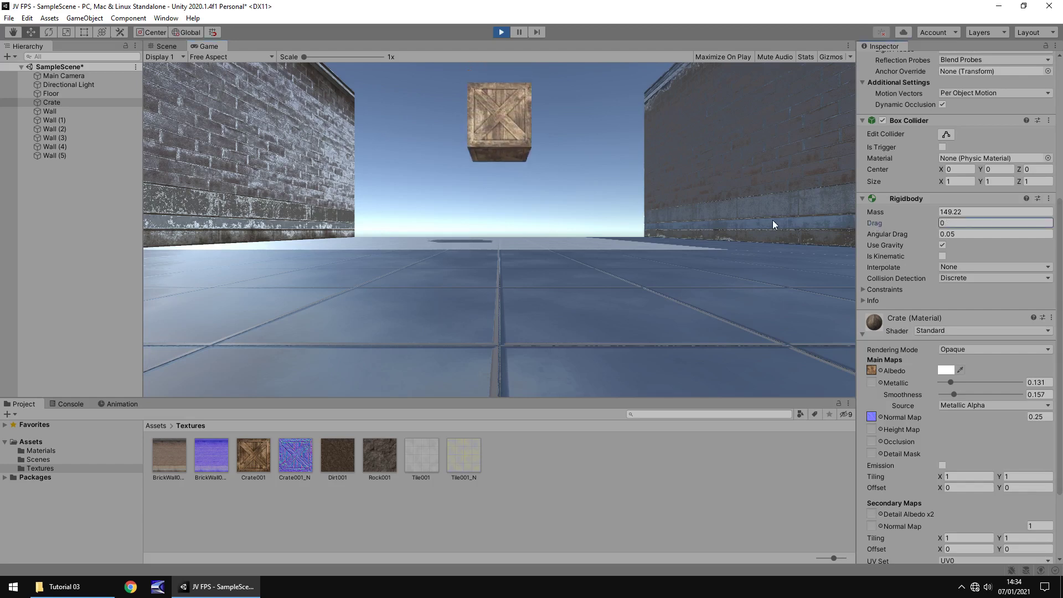
{"action": "left_click", "coordinate": [500, 32]}
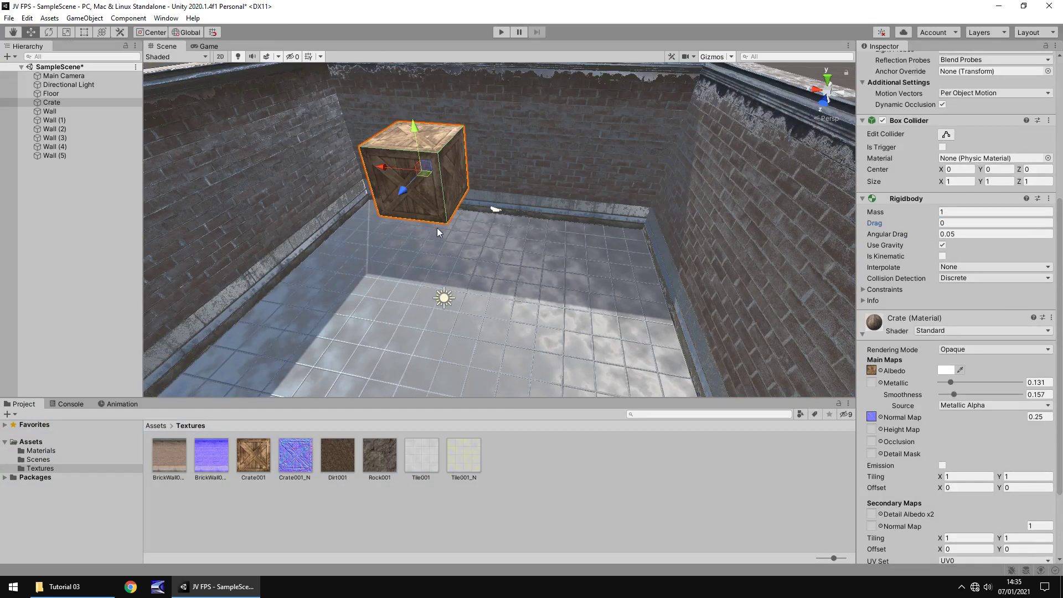
Try the crate with Is Kinematic enabled in a short run, and disable the option again
{"action": "left_click", "coordinate": [942, 255]}
{"action": "left_click", "coordinate": [499, 33]}
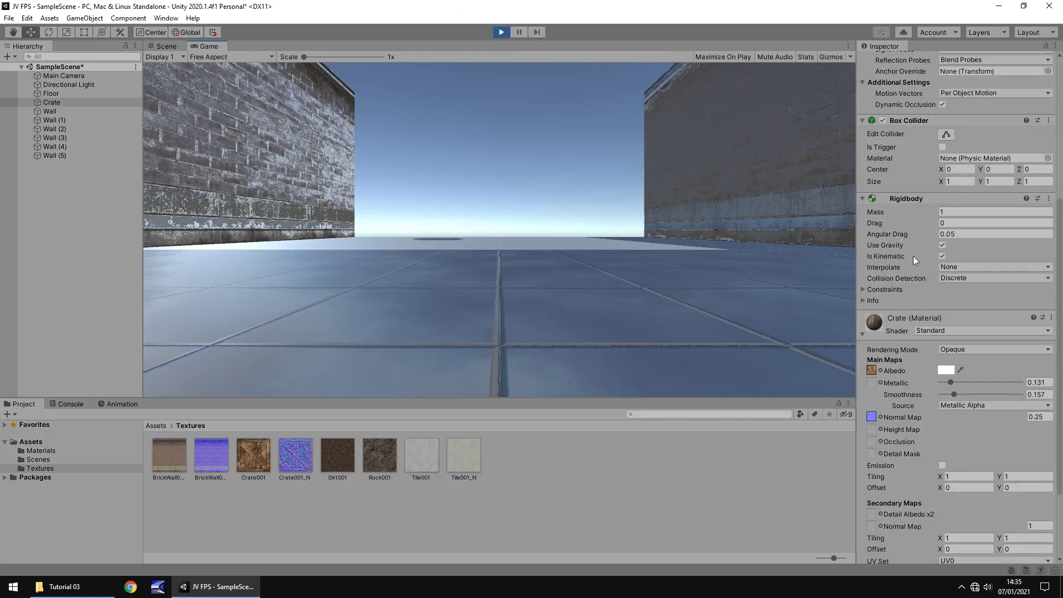
{"action": "left_click", "coordinate": [506, 35]}
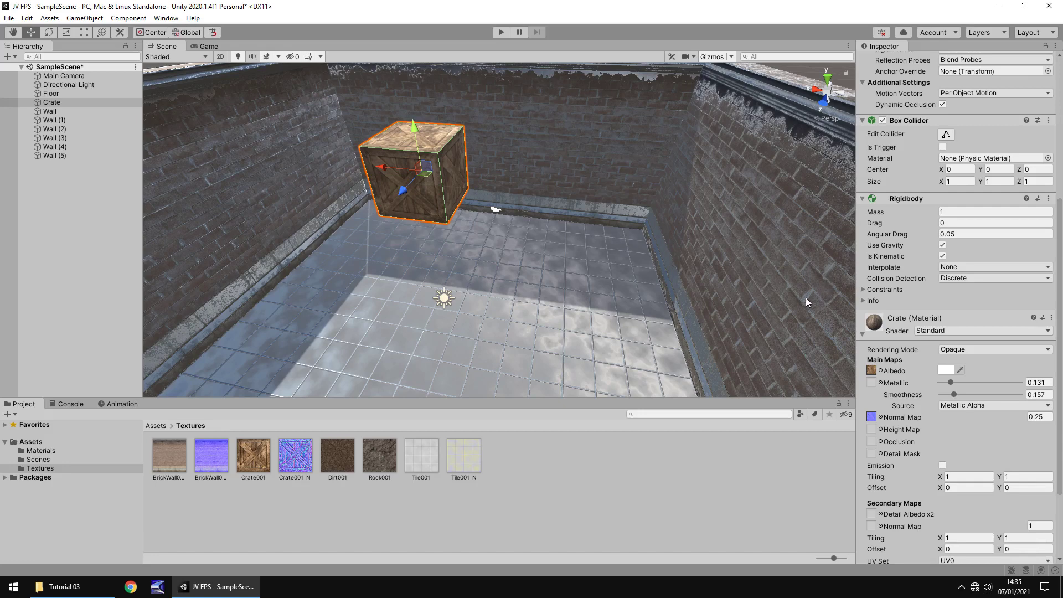
{"action": "left_click", "coordinate": [941, 256]}
Set the crate's mass to 1000000 and test its fall in a short run of the scene
{"action": "left_click", "coordinate": [982, 212]}
{"action": "type", "text": "1000000"}
{"action": "left_click", "coordinate": [501, 32]}
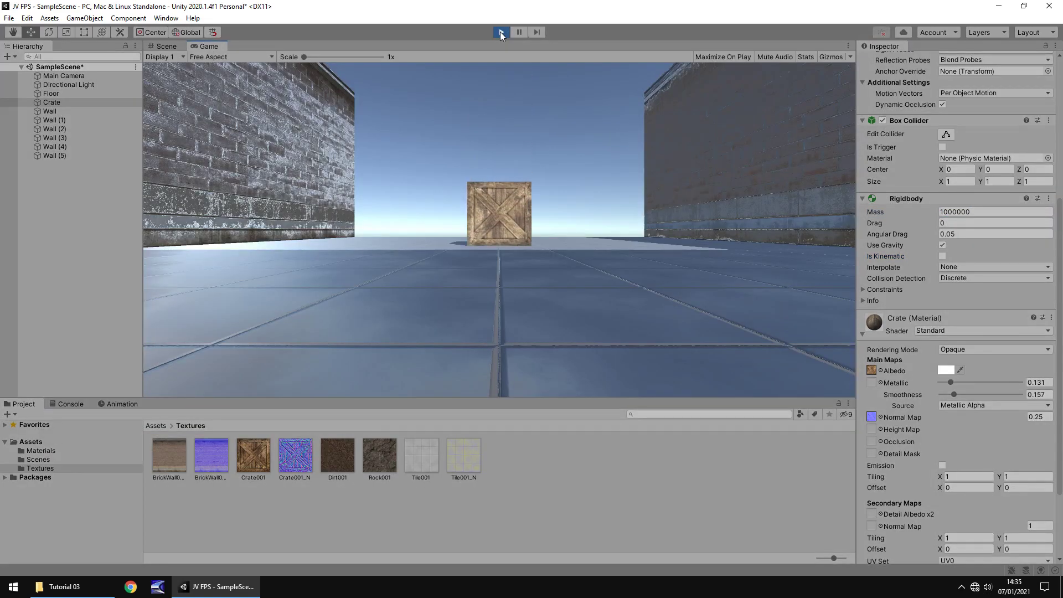
{"action": "left_click", "coordinate": [501, 31]}
Try a mass of 1e-07 on the crate's Rigidbody, and set the mass back to 1
{"action": "left_click", "coordinate": [974, 212]}
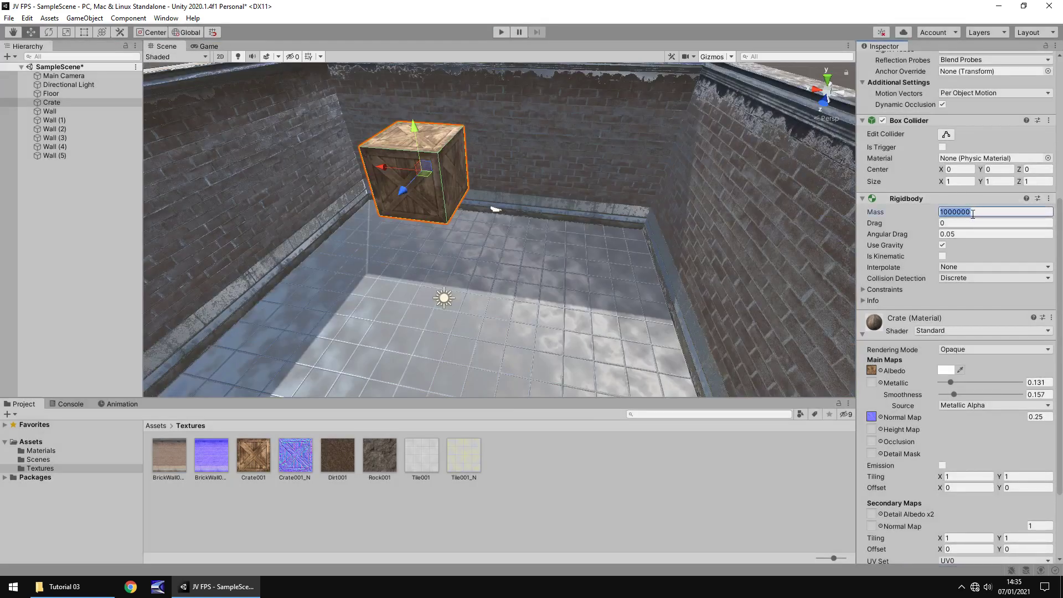
{"action": "type", "text": "1e-07"}
{"action": "left_click", "coordinate": [979, 211]}
{"action": "type", "text": "1"}
Create a 3D sphere and place it at position 0, 0, 0
{"action": "left_click", "coordinate": [93, 19]}
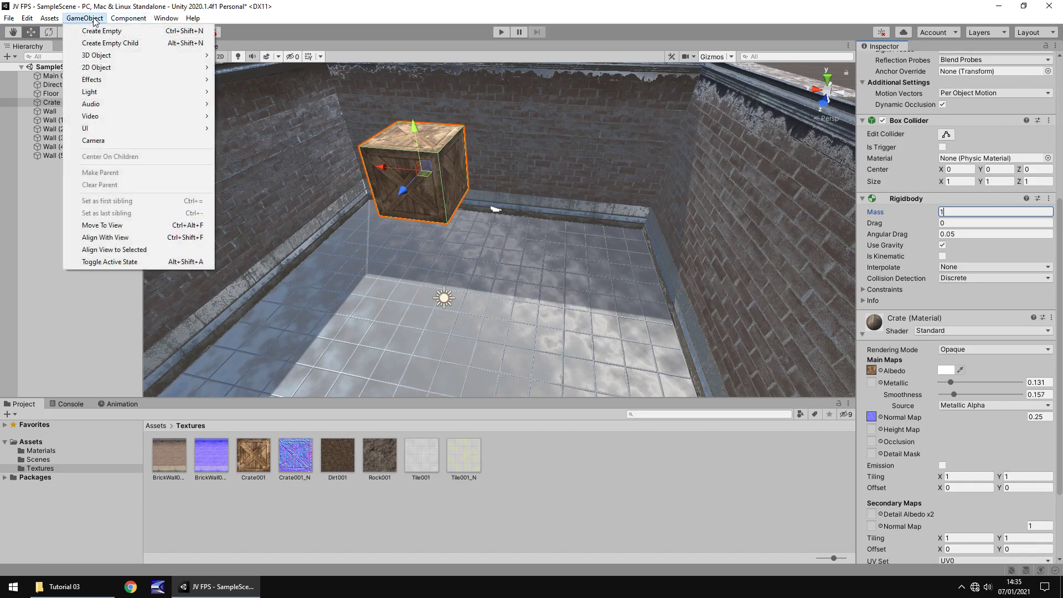
{"action": "mouse_move", "coordinate": [105, 57]}
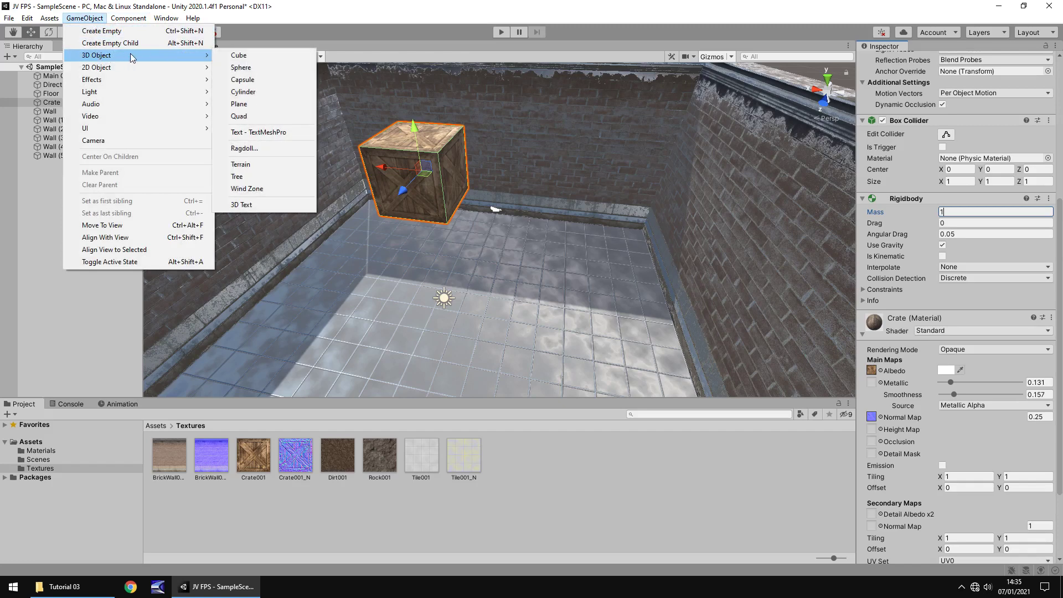
{"action": "left_click", "coordinate": [244, 67]}
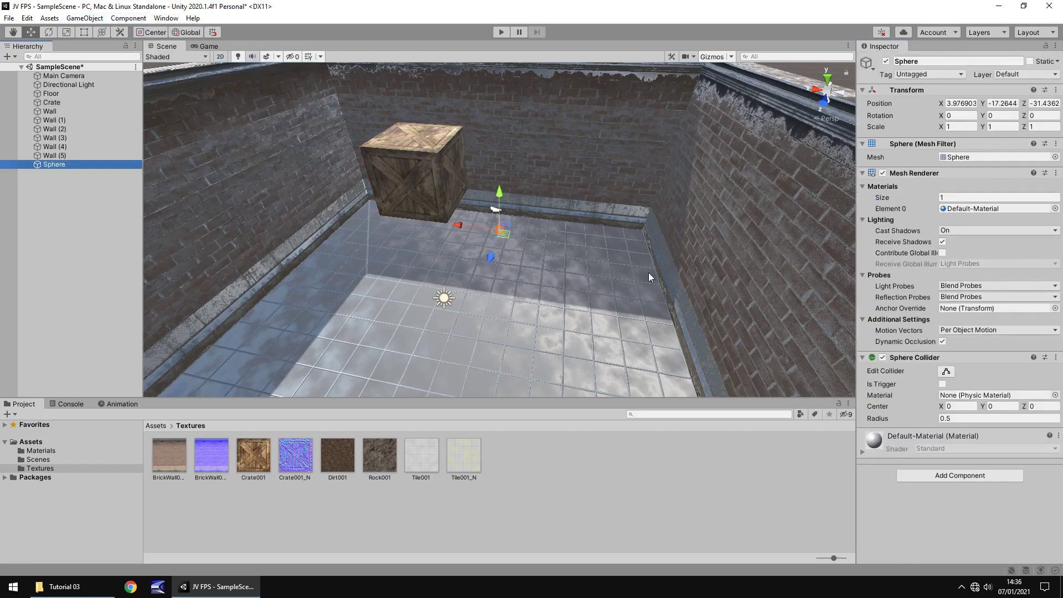
{"action": "left_click", "coordinate": [960, 104]}
{"action": "type", "text": "0"}
{"action": "key", "text": "Tab"}
{"action": "type", "text": "0"}
{"action": "key", "text": "Tab"}
{"action": "type", "text": "0"}
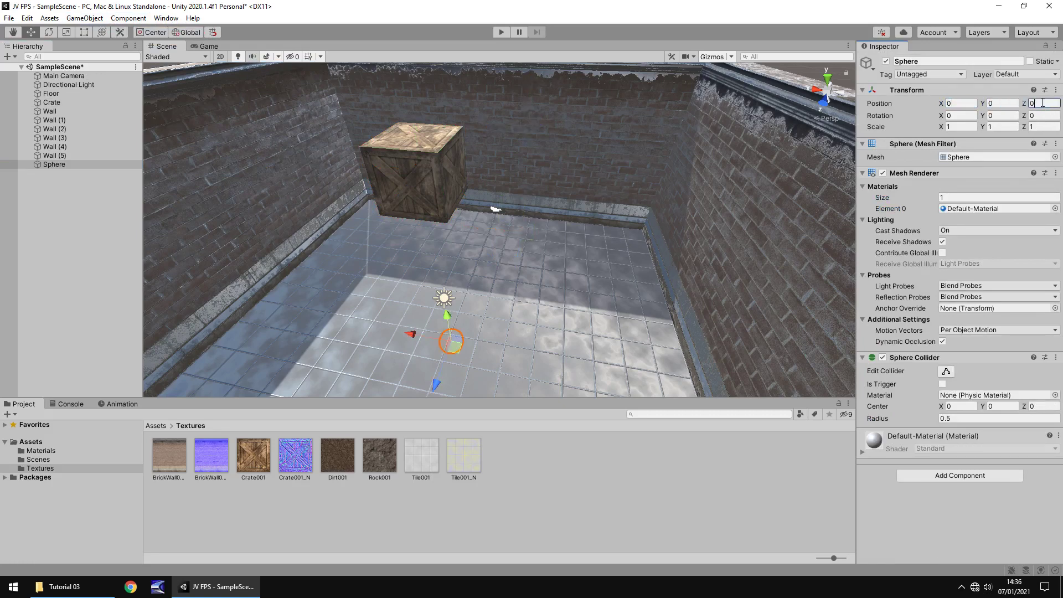
Scale the sphere to 3 on all axes and move it beside the crate to X -1, Y 8.5
{"action": "left_click", "coordinate": [959, 126]}
{"action": "type", "text": "3"}
{"action": "key", "text": "Tab"}
{"action": "type", "text": "3"}
{"action": "key", "text": "Tab"}
{"action": "type", "text": "3"}
{"action": "left_click_drag", "start_coordinate": [446, 318], "coordinate": [423, 211], "text": "ctrl"}
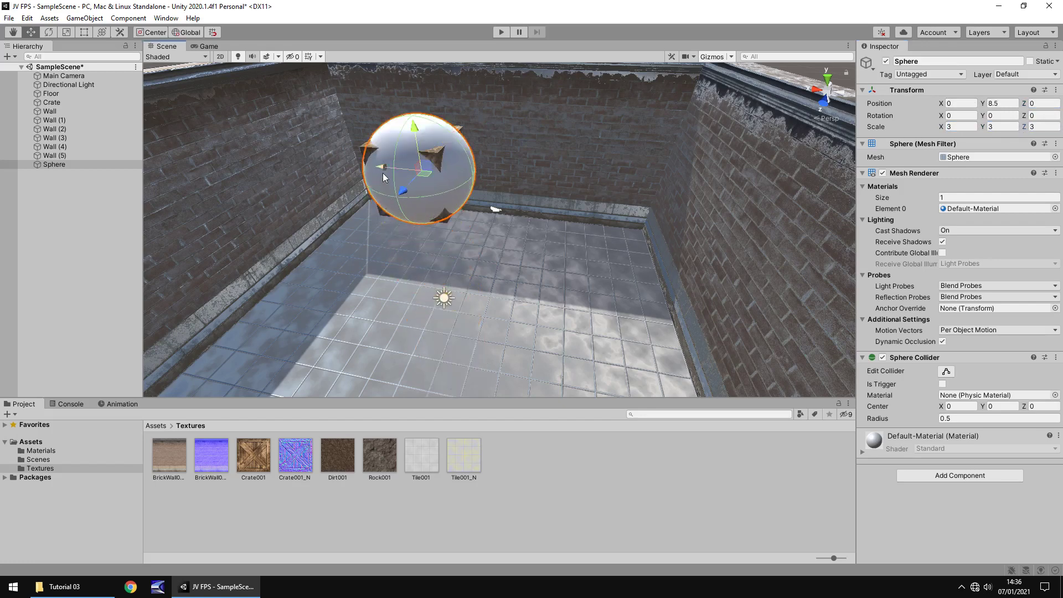
{"action": "left_click_drag", "start_coordinate": [383, 176], "coordinate": [443, 188], "text": "ctrl"}
Add a Rigidbody physics component to the sphere and run the scene briefly to test its collision with the crate
{"action": "left_click", "coordinate": [943, 476]}
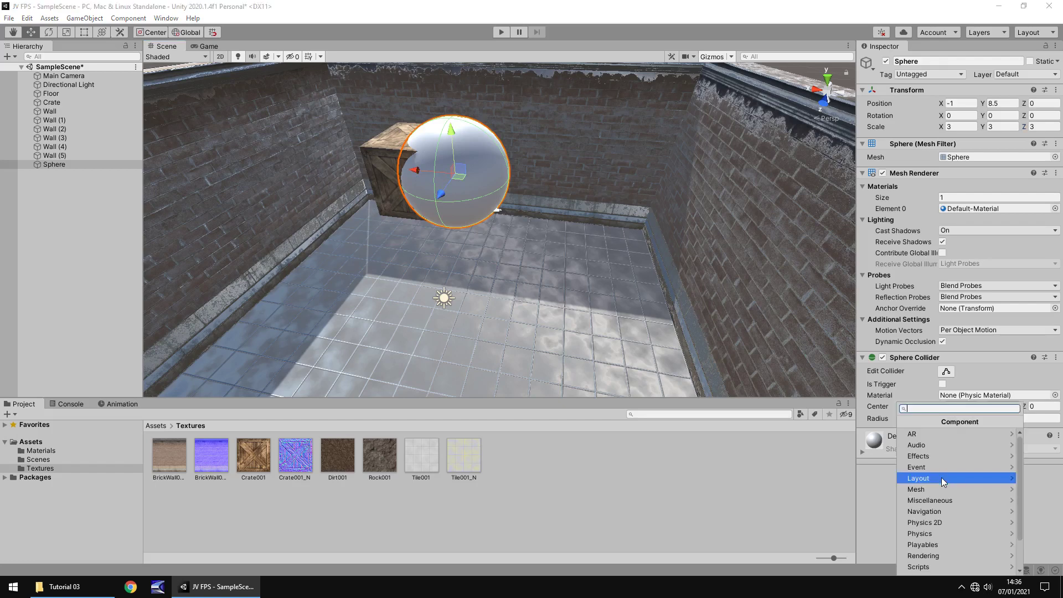
{"action": "left_click", "coordinate": [928, 533]}
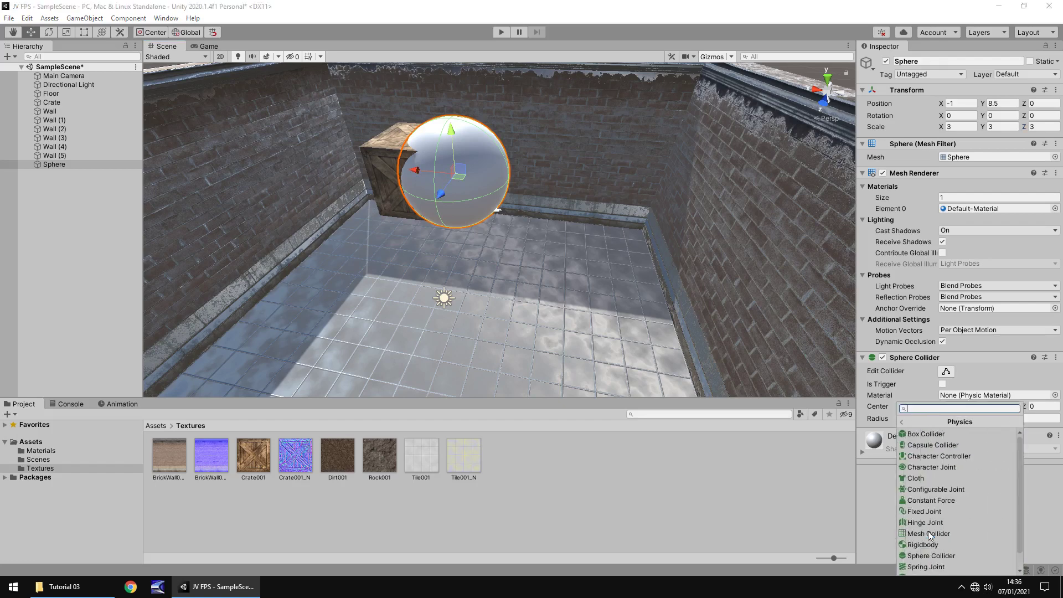
{"action": "left_click", "coordinate": [926, 545]}
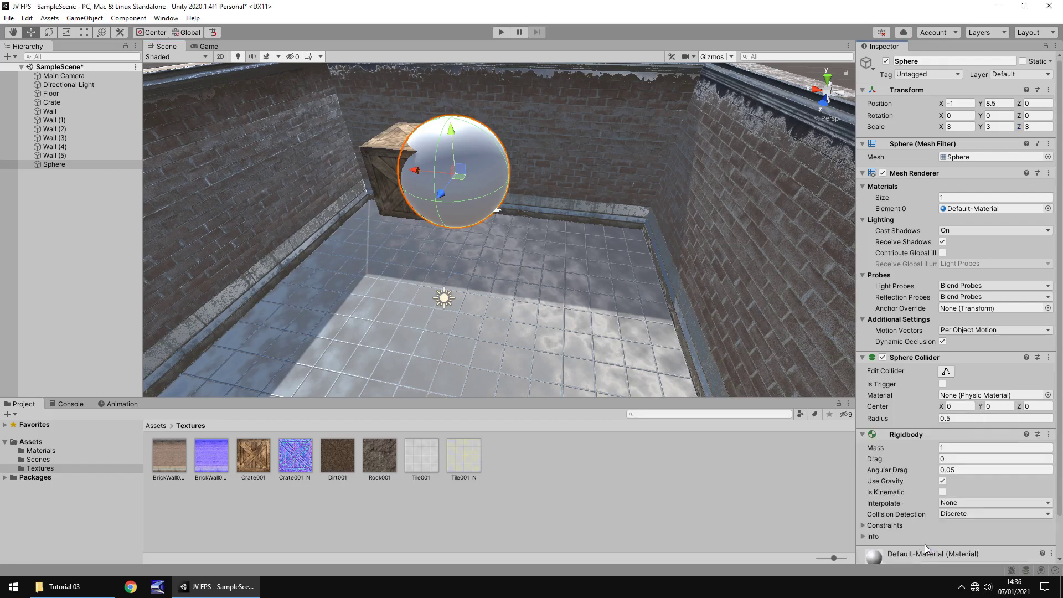
{"action": "left_click", "coordinate": [501, 32]}
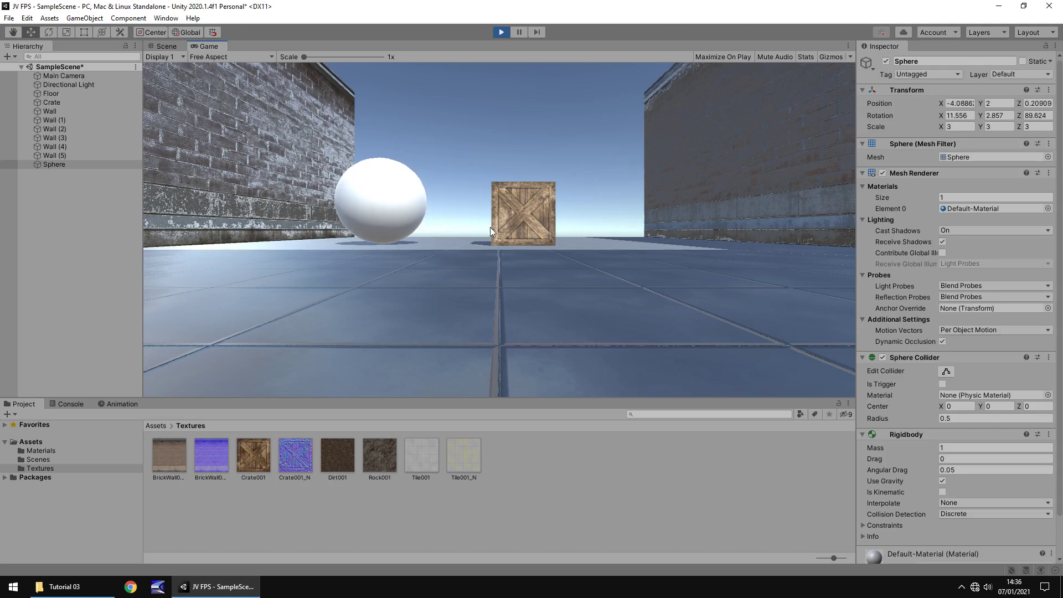
{"action": "left_click", "coordinate": [501, 32]}
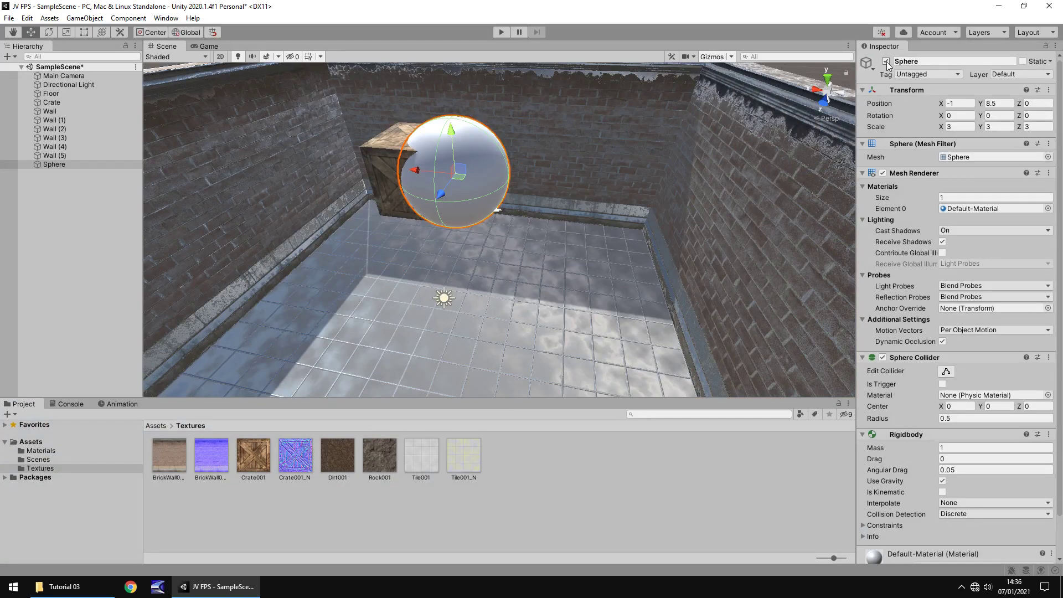
Lower the sphere to a Y position of 1.5 beneath the crate and leave it deactivated
{"action": "left_click", "coordinate": [885, 61]}
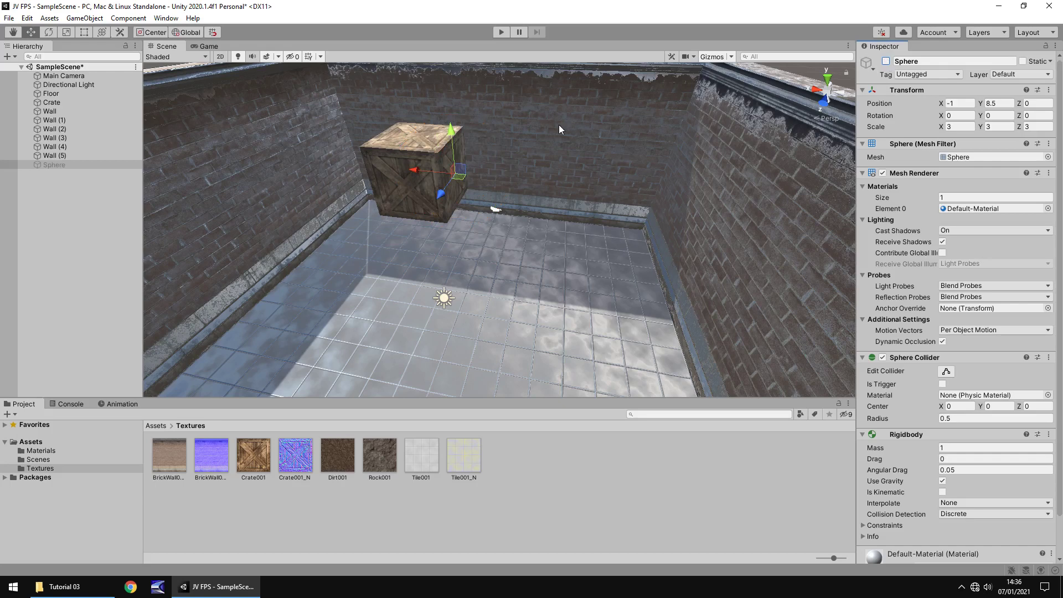
{"action": "left_click_drag", "start_coordinate": [446, 141], "coordinate": [457, 294]}
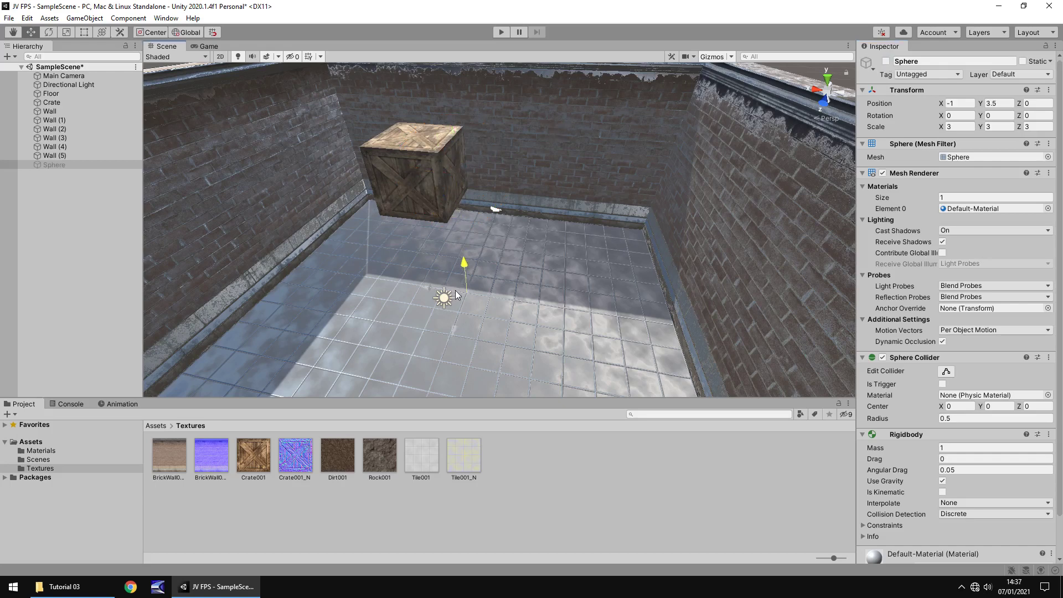
{"action": "left_click", "coordinate": [886, 62]}
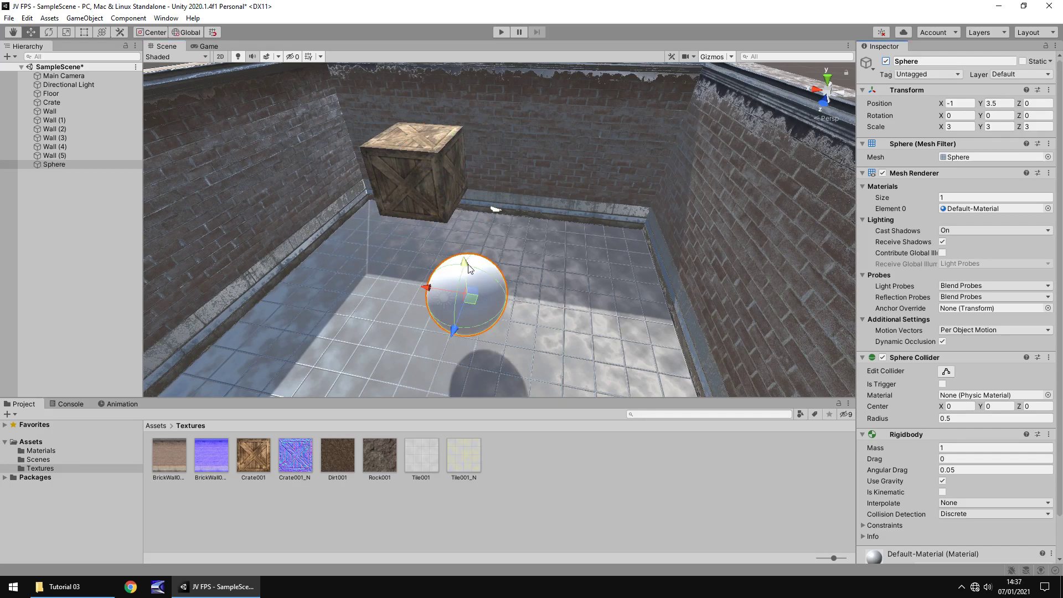
{"action": "left_click_drag", "start_coordinate": [465, 264], "coordinate": [465, 301]}
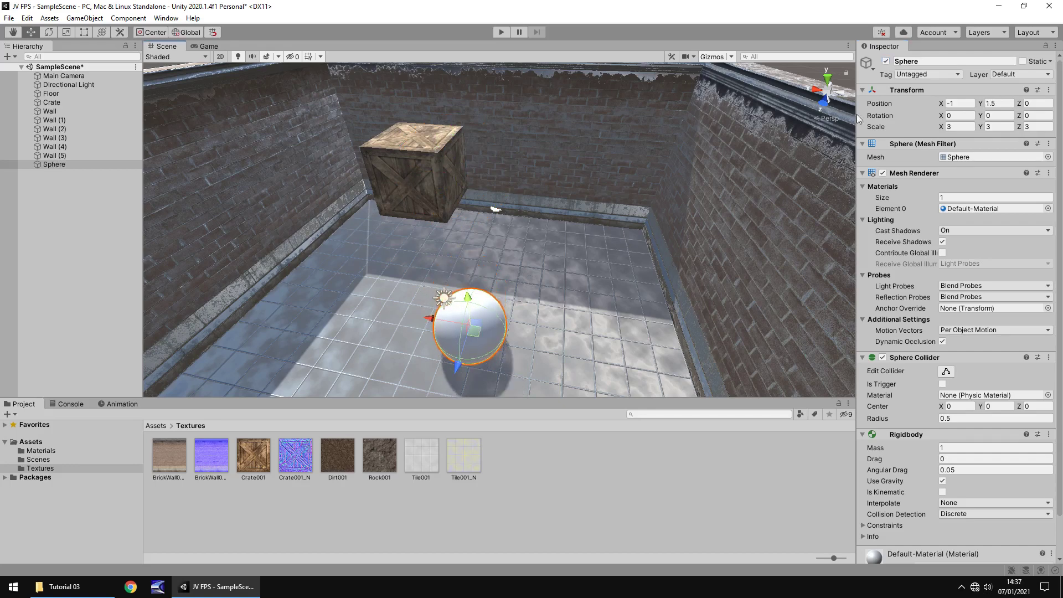
{"action": "left_click", "coordinate": [885, 62]}
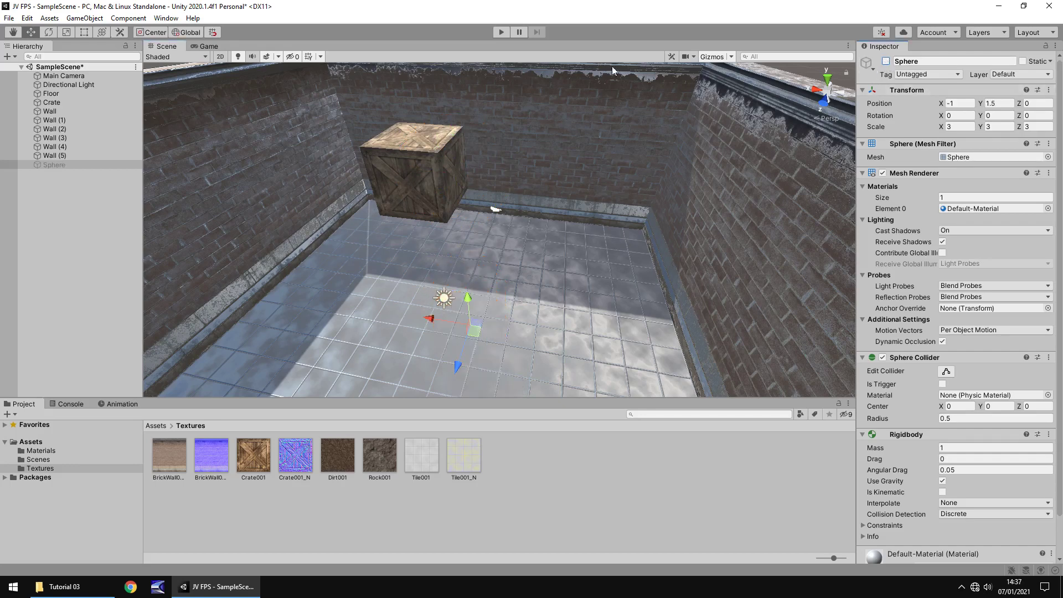
Run the scene, activate the sphere once the crate has landed, watch the collision, and stop the run
{"action": "left_click", "coordinate": [498, 34]}
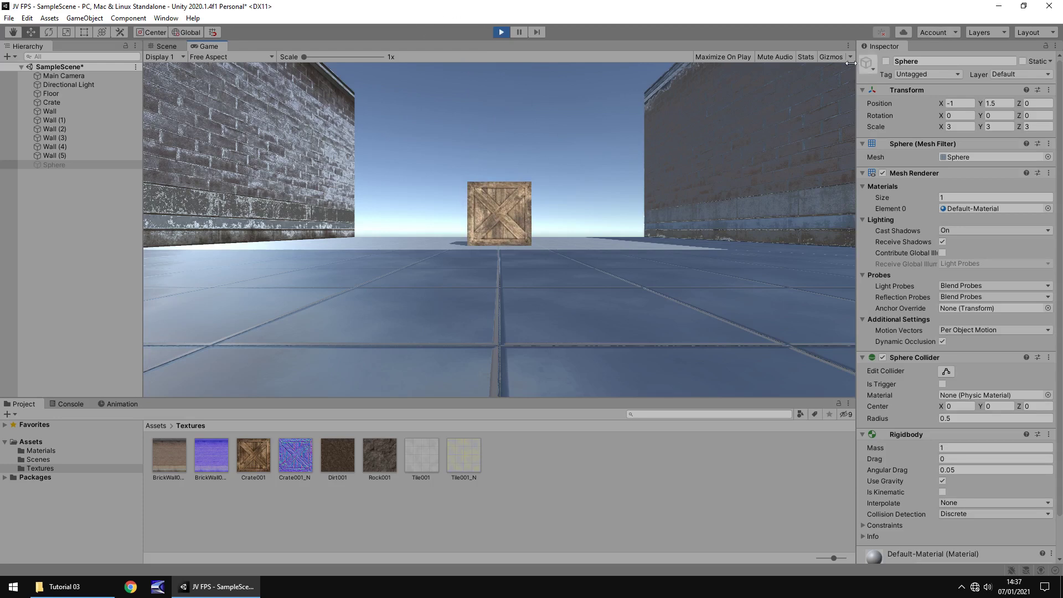
{"action": "left_click", "coordinate": [886, 61]}
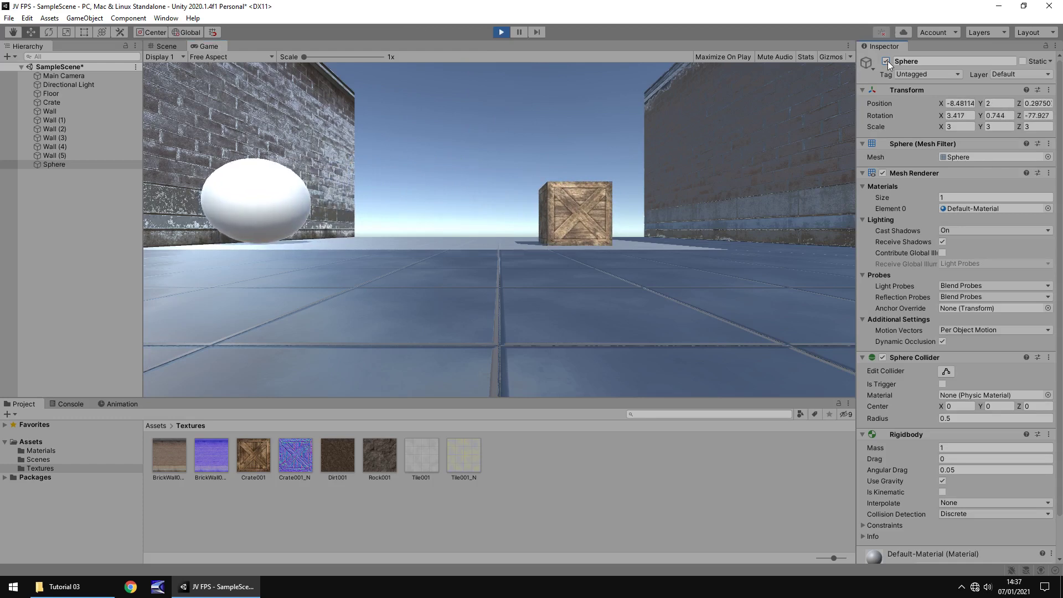
{"action": "left_click", "coordinate": [500, 33]}
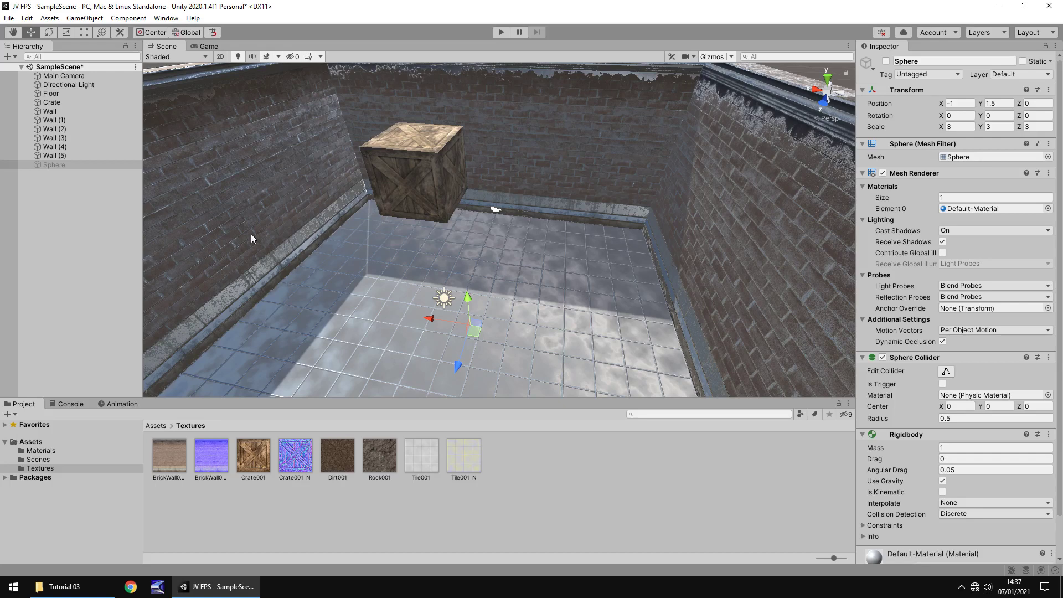
Reactivate the sphere and slide it along the X axis to 1
{"action": "left_click", "coordinate": [886, 61]}
{"action": "left_click_drag", "start_coordinate": [420, 321], "coordinate": [420, 320]}
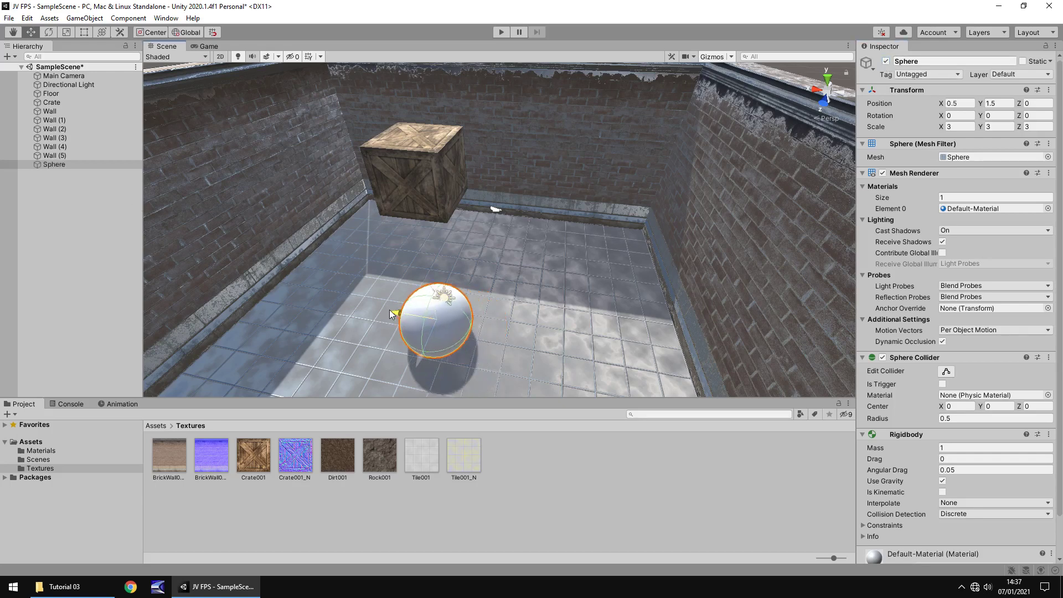
{"action": "left_click_drag", "start_coordinate": [390, 310], "coordinate": [386, 310]}
{"action": "right_click_drag", "start_coordinate": [538, 310], "coordinate": [618, 256]}
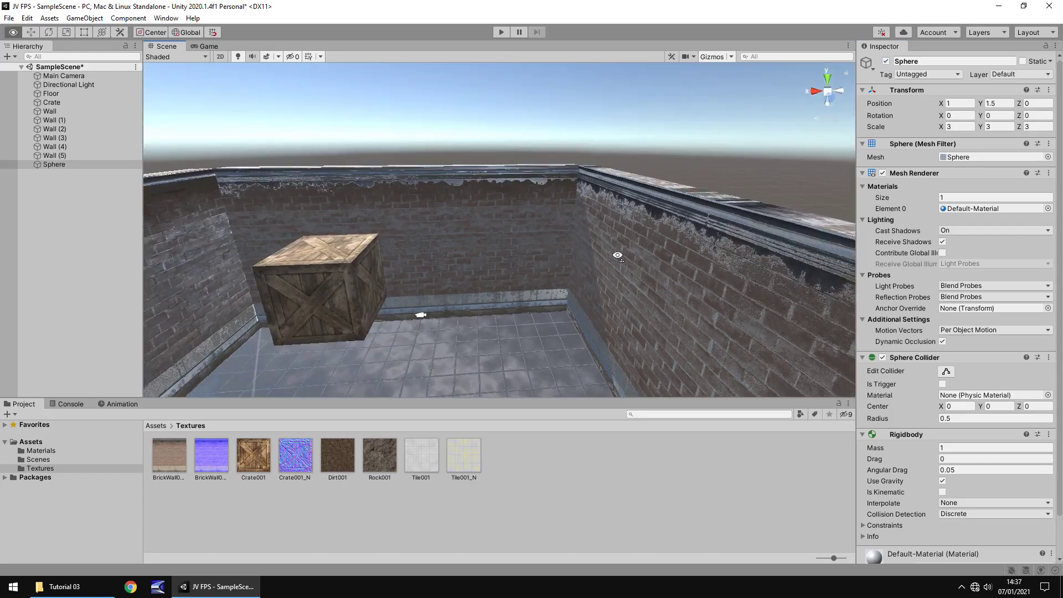
{"action": "key", "text": "f"}
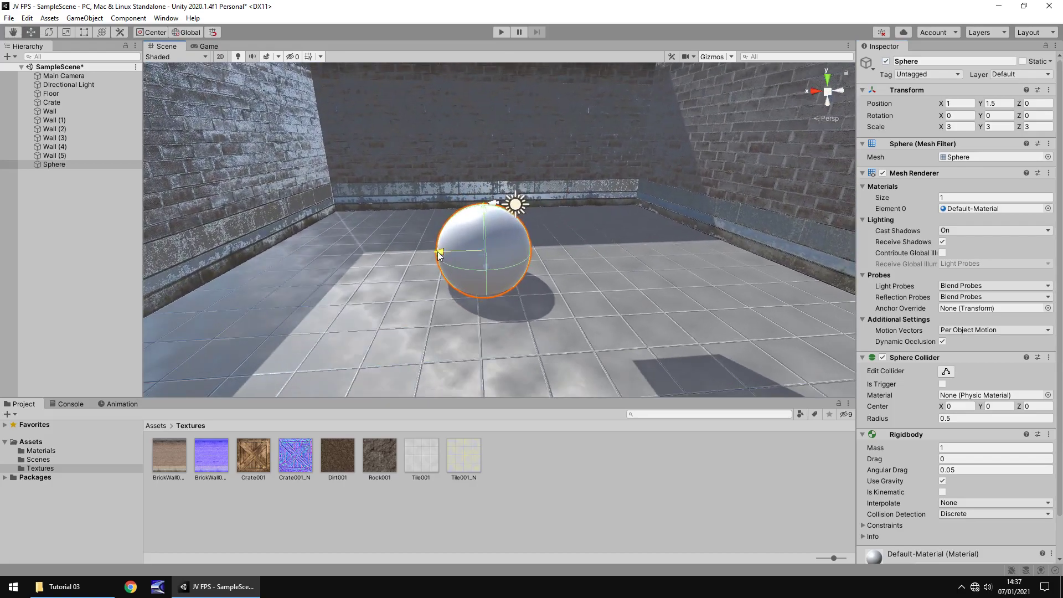
Duplicate the sphere twice and spread the three out, with the original at X 2.5 and the second copy at X 0.5, Z -1.5
{"action": "left_click_drag", "start_coordinate": [435, 254], "coordinate": [506, 255]}
{"action": "key", "text": "ctrl+d"}
{"action": "key", "text": "ctrl+d"}
{"action": "left_click_drag", "start_coordinate": [556, 266], "coordinate": [499, 250]}
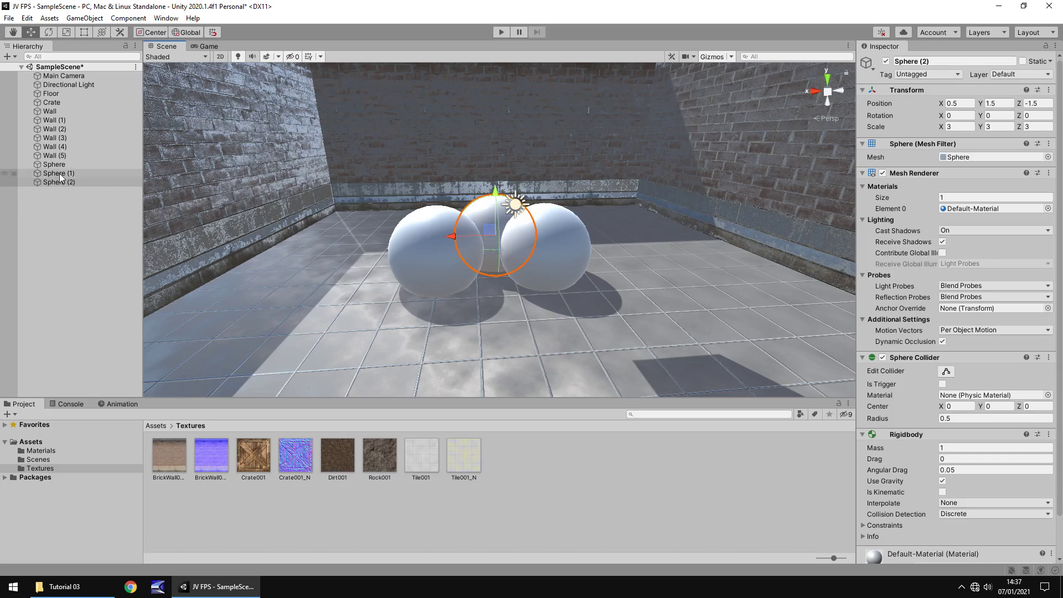
Nest Sphere (1) and Sphere (2) under the original sphere and deactivate the parent
{"action": "mouse_move", "coordinate": [61, 175]}
{"action": "left_mouse_down"}
{"action": "mouse_move", "coordinate": [59, 165]}
{"action": "mouse_move", "coordinate": [66, 185]}
{"action": "mouse_move", "coordinate": [60, 165]}
{"action": "left_mouse_up"}
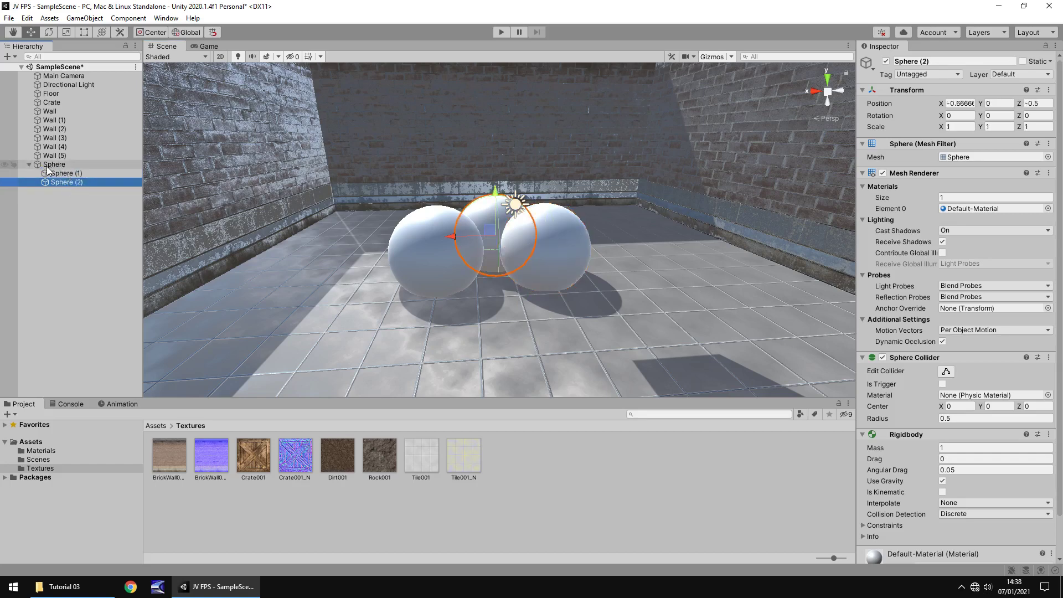
{"action": "left_click", "coordinate": [50, 165]}
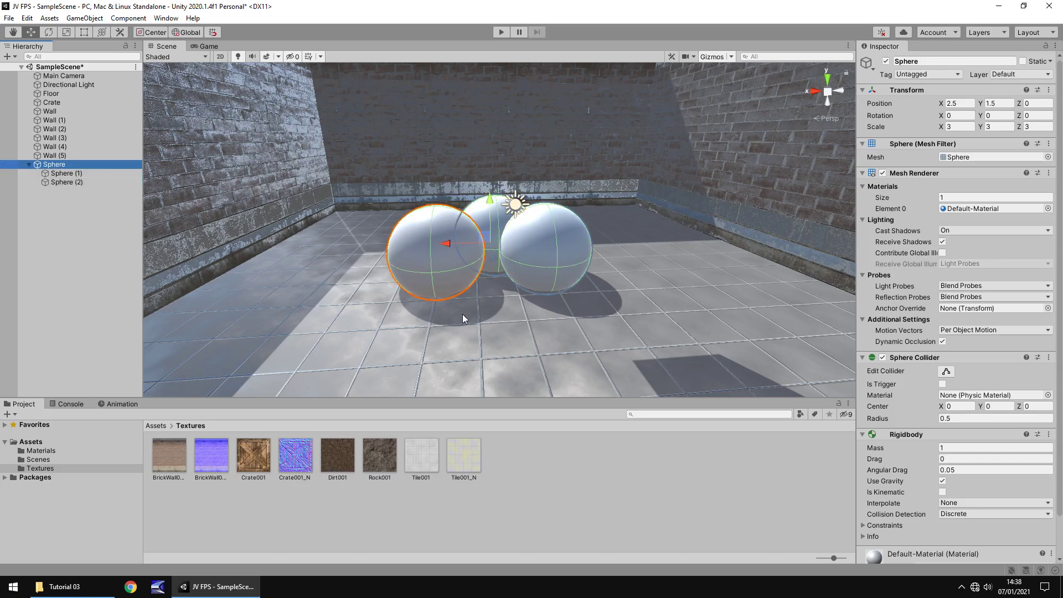
{"action": "left_click", "coordinate": [886, 61]}
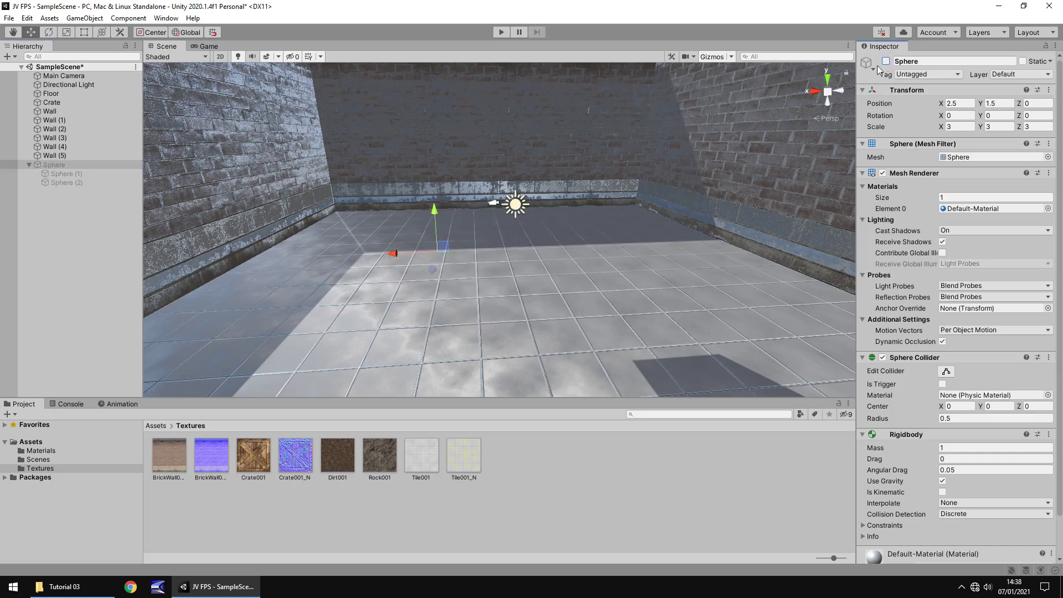
Run the scene, activate the parent sphere once the crate has landed, examine the spheres' motion in the Scene view from outside the walls, and stop
{"action": "left_click", "coordinate": [503, 36]}
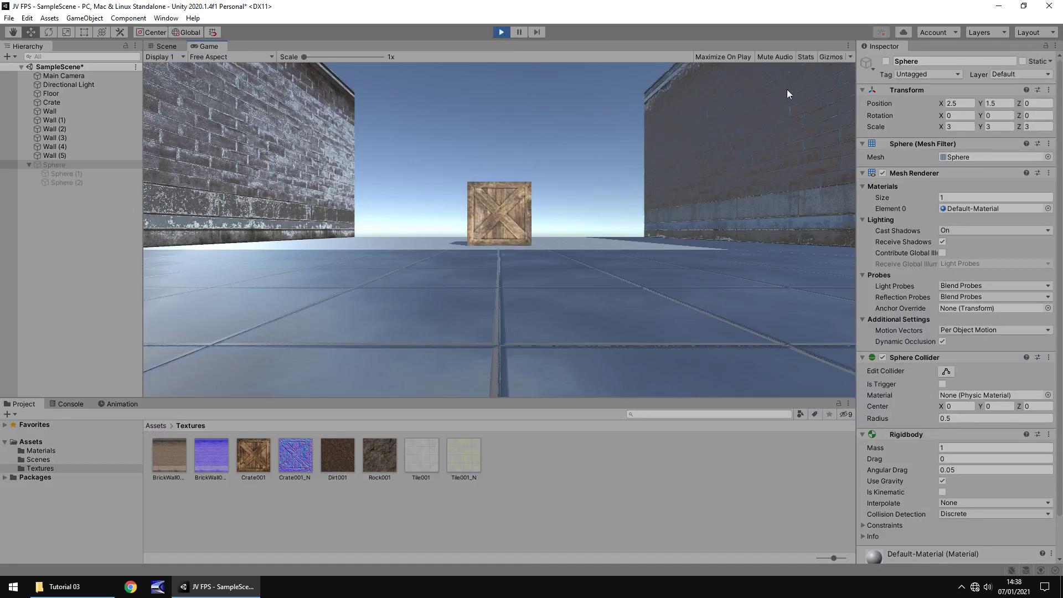
{"action": "left_click", "coordinate": [886, 61]}
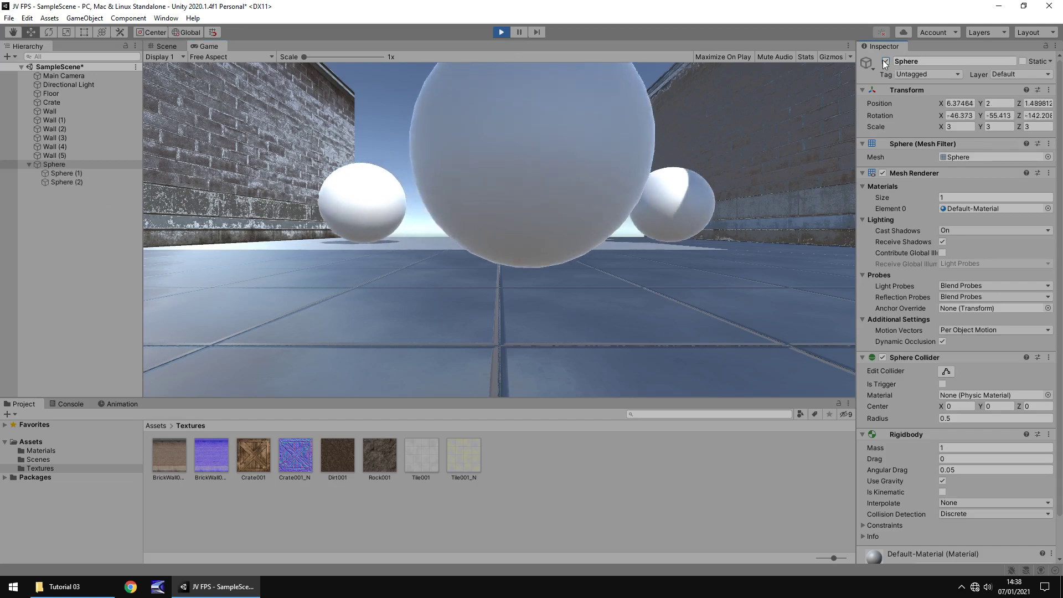
{"action": "left_click", "coordinate": [166, 46]}
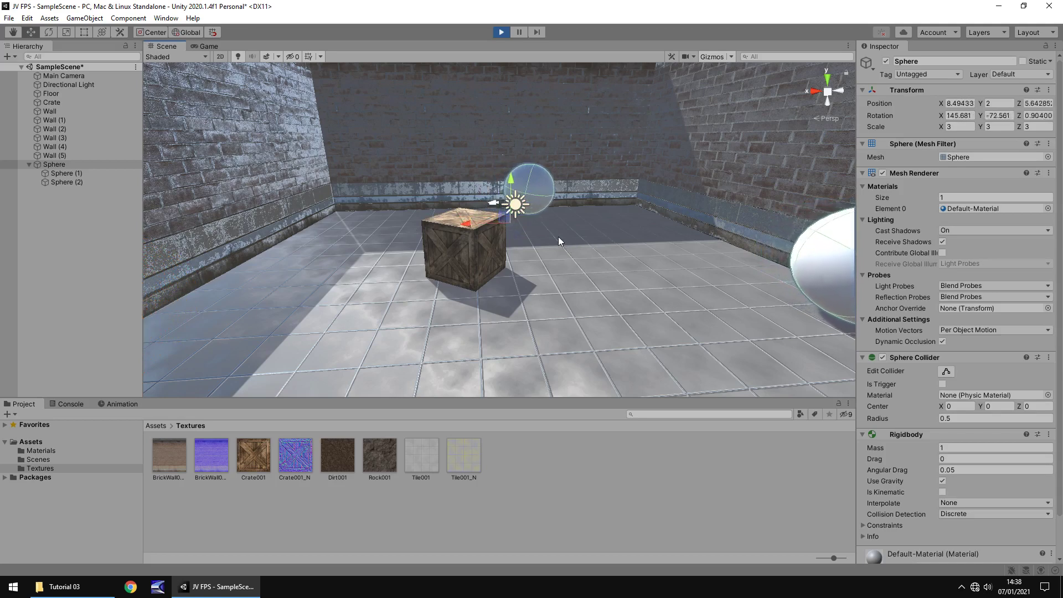
{"action": "left_click_drag", "start_coordinate": [526, 224], "coordinate": [508, 208], "text": "alt"}
{"action": "scroll", "coordinate": [506, 206], "scroll_direction": "down", "scroll_amount": 8}
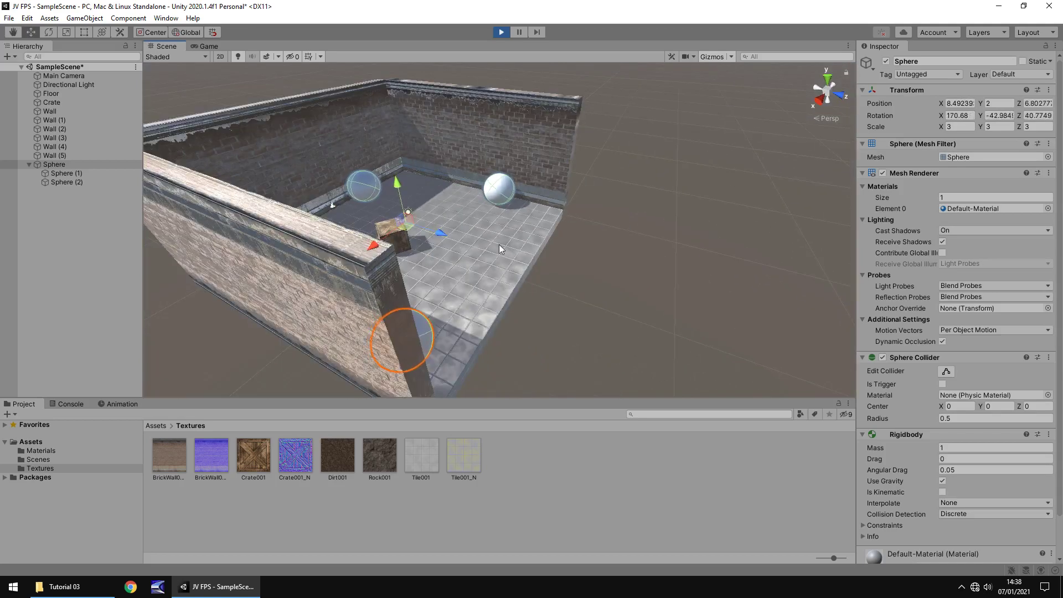
{"action": "left_click_drag", "start_coordinate": [513, 269], "coordinate": [497, 287], "text": "alt"}
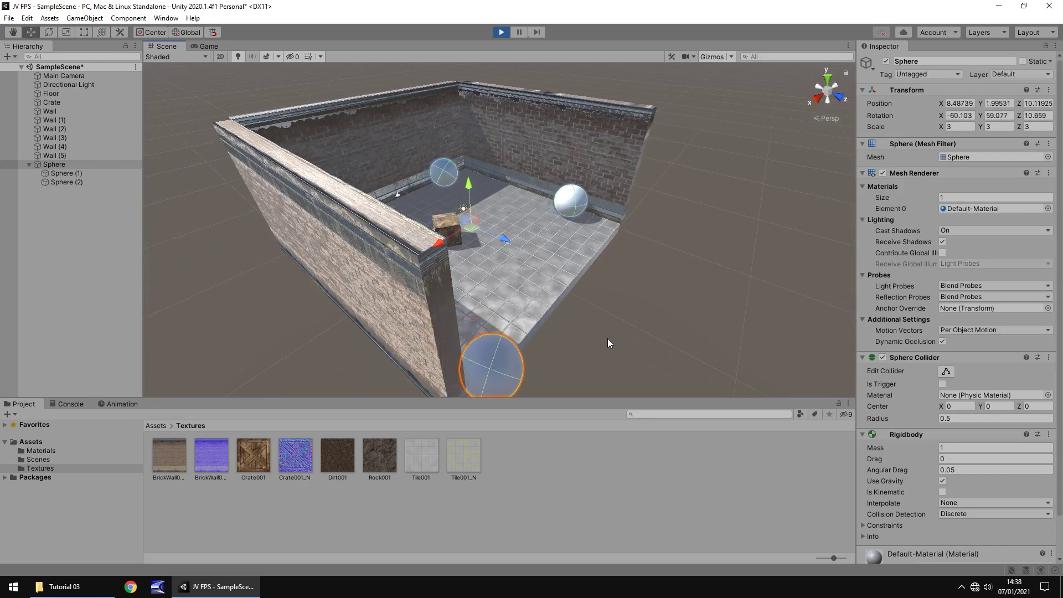
{"action": "left_click_drag", "start_coordinate": [573, 341], "coordinate": [565, 291], "text": "alt"}
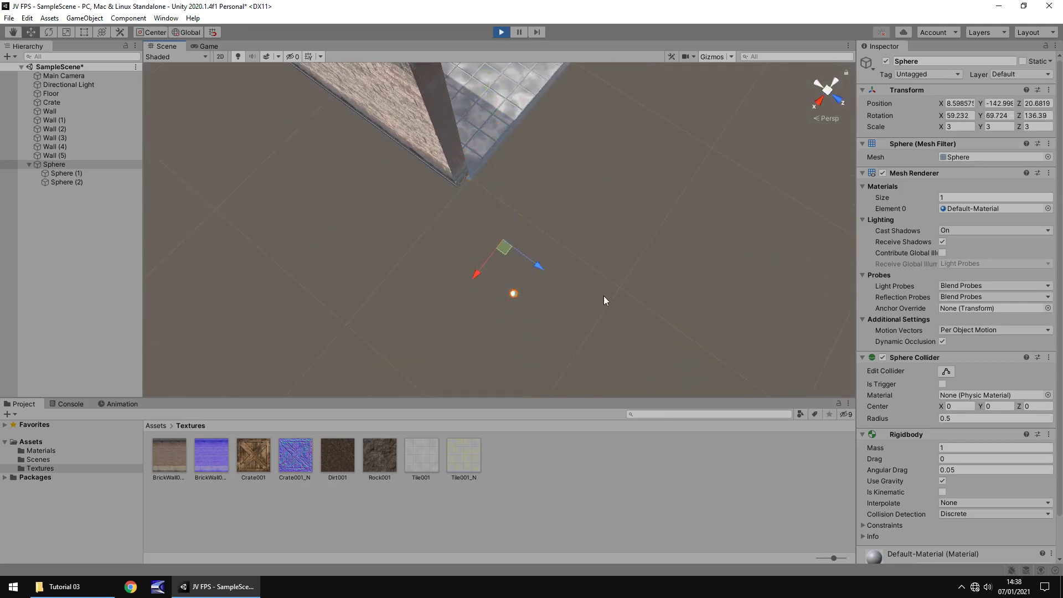
{"action": "left_click_drag", "start_coordinate": [603, 295], "coordinate": [593, 204], "text": "alt"}
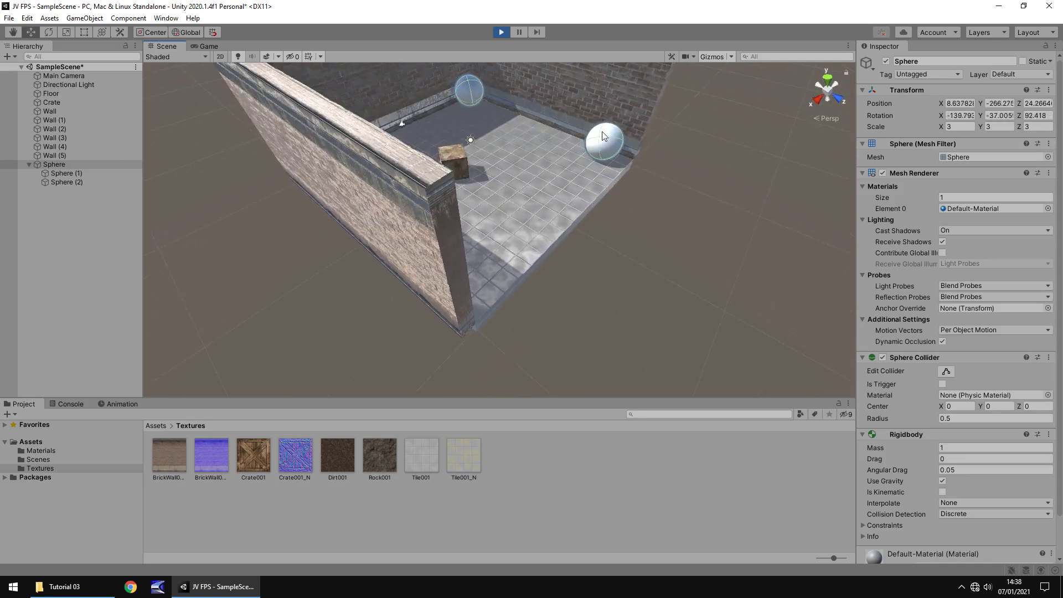
{"action": "left_click", "coordinate": [501, 32]}
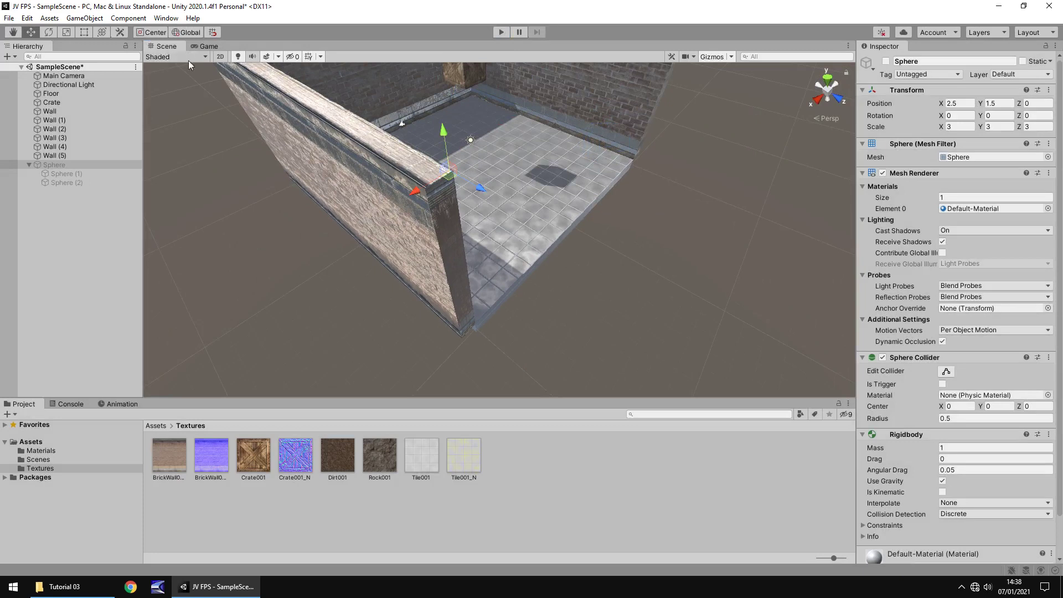
Reactivate the parent sphere, slide Sphere (2) along the Z axis to about 0.667, and deactivate the parent again
{"action": "left_click", "coordinate": [885, 60]}
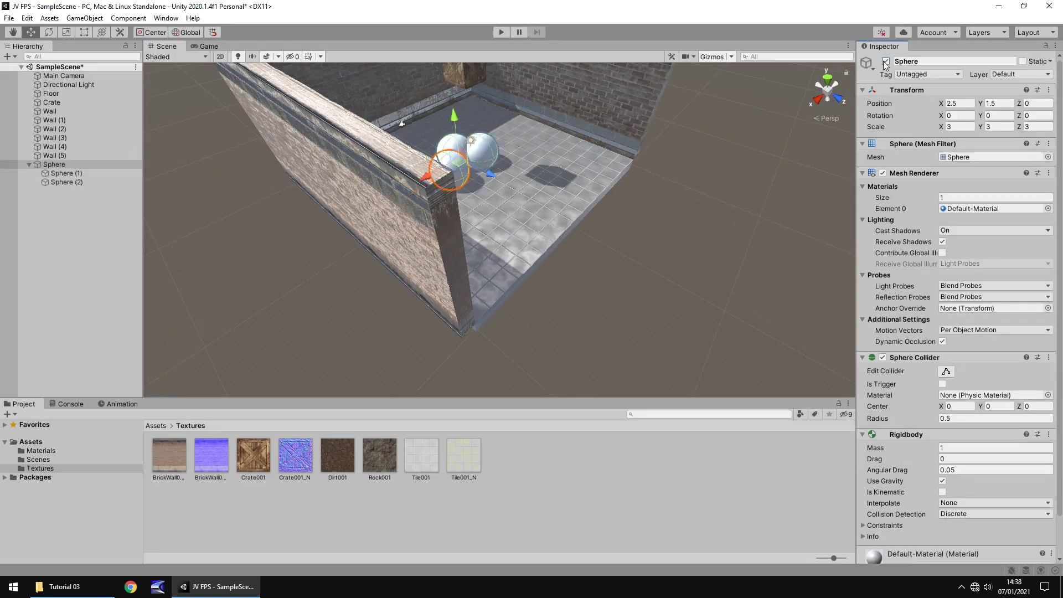
{"action": "left_click", "coordinate": [65, 181]}
{"action": "right_click_drag", "start_coordinate": [583, 191], "coordinate": [353, 220]}
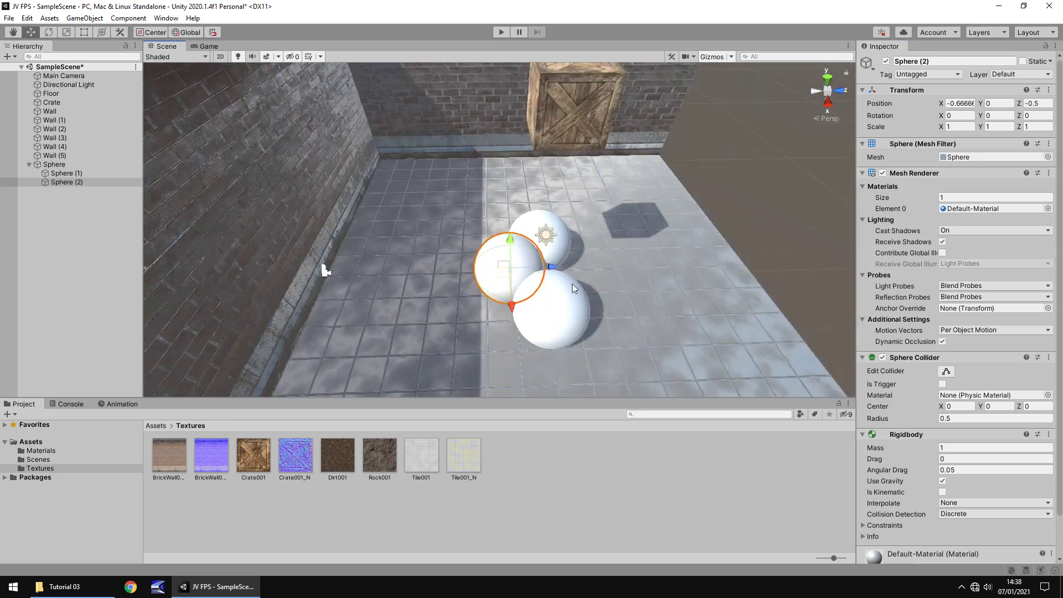
{"action": "left_click_drag", "start_coordinate": [555, 267], "coordinate": [635, 261]}
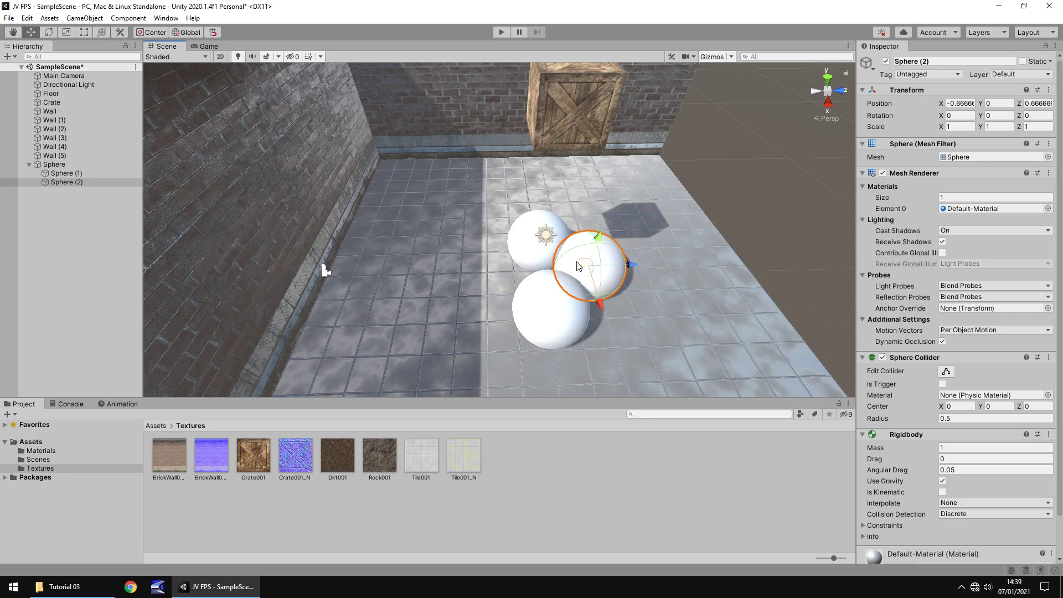
{"action": "left_click", "coordinate": [50, 165]}
{"action": "left_click", "coordinate": [886, 61]}
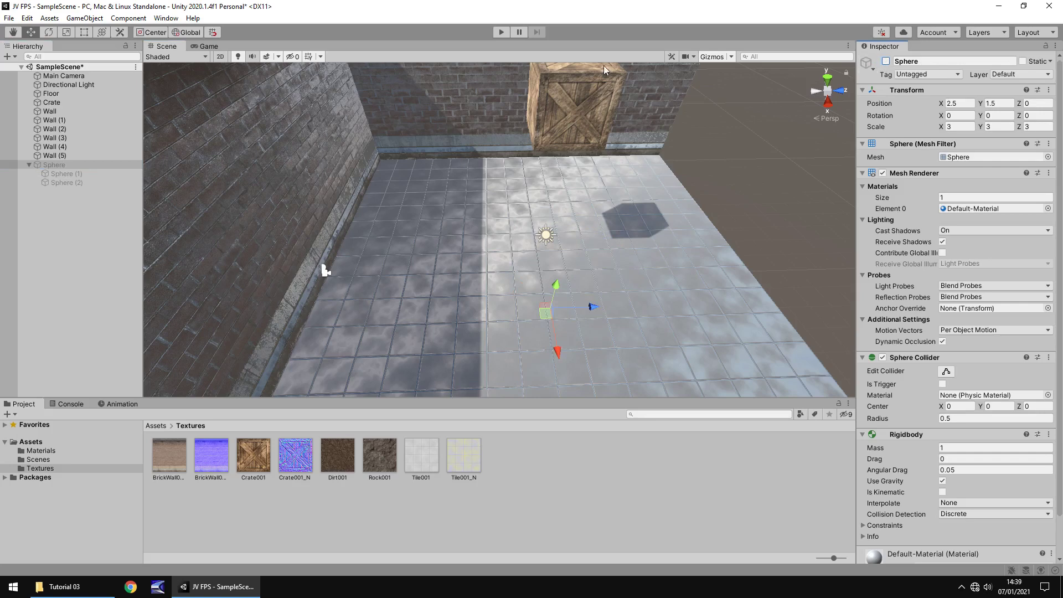
Run the scene with the repositioned Sphere (2), activate the parent sphere, watch the collision with the crate, and stop the run
{"action": "left_click", "coordinate": [501, 32]}
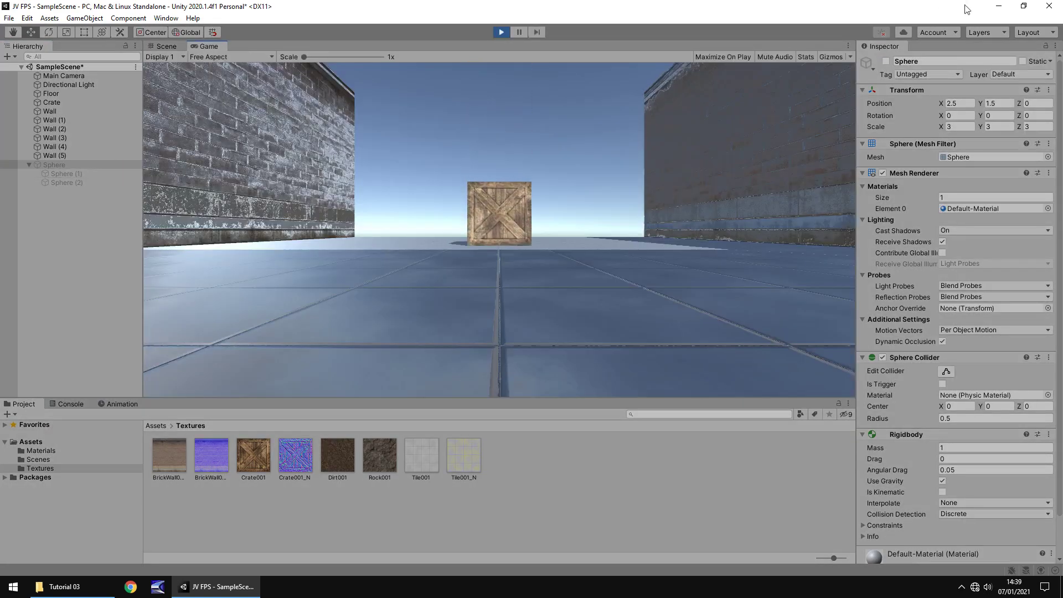
{"action": "left_click", "coordinate": [885, 61]}
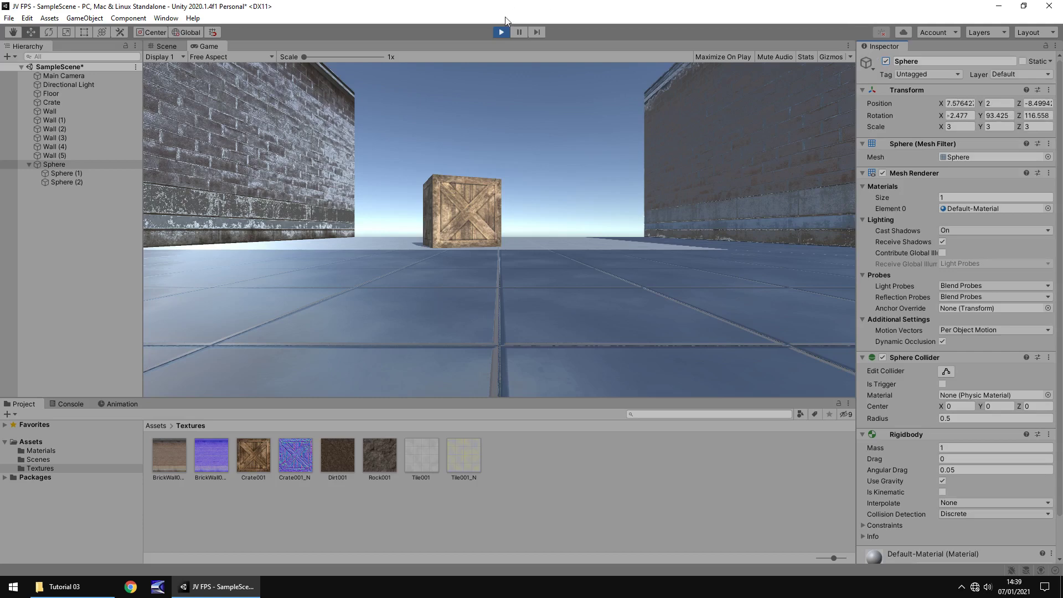
{"action": "left_click", "coordinate": [500, 32]}
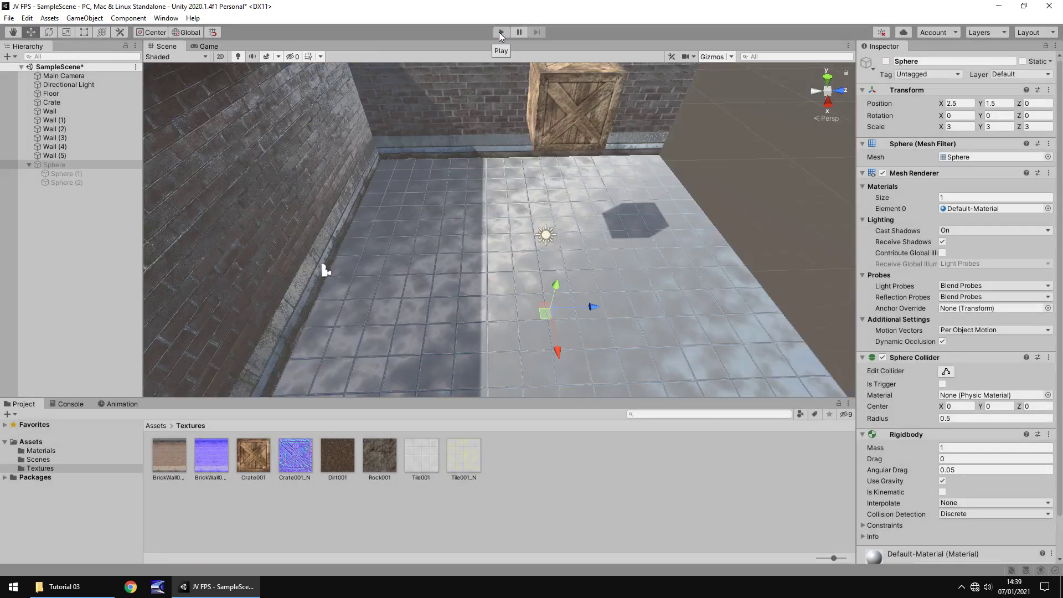